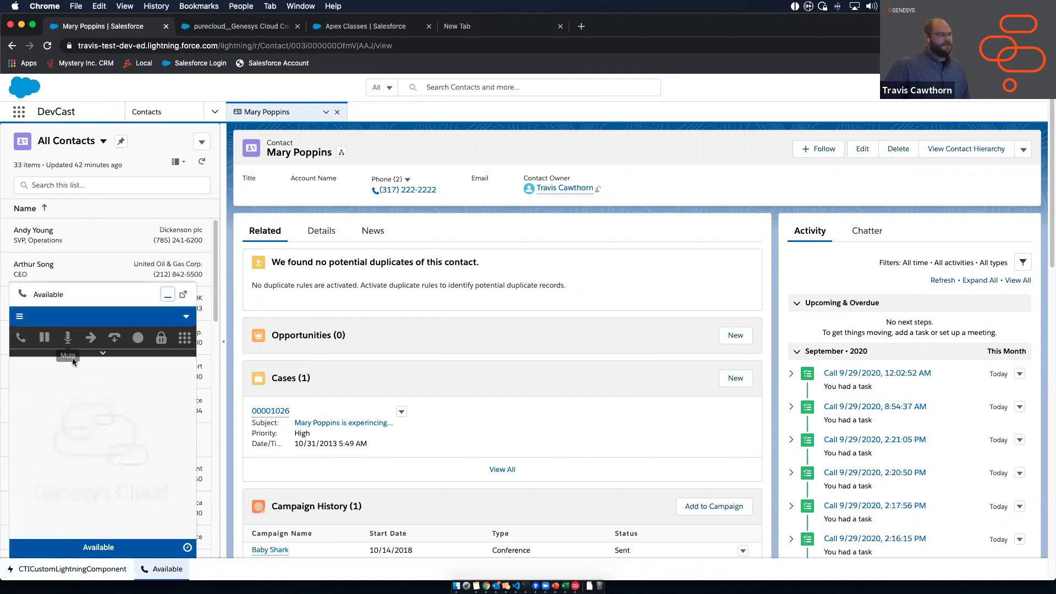
pyautogui.scroll(-1, 440, 365)
pyautogui.scroll(1, 442, 364)
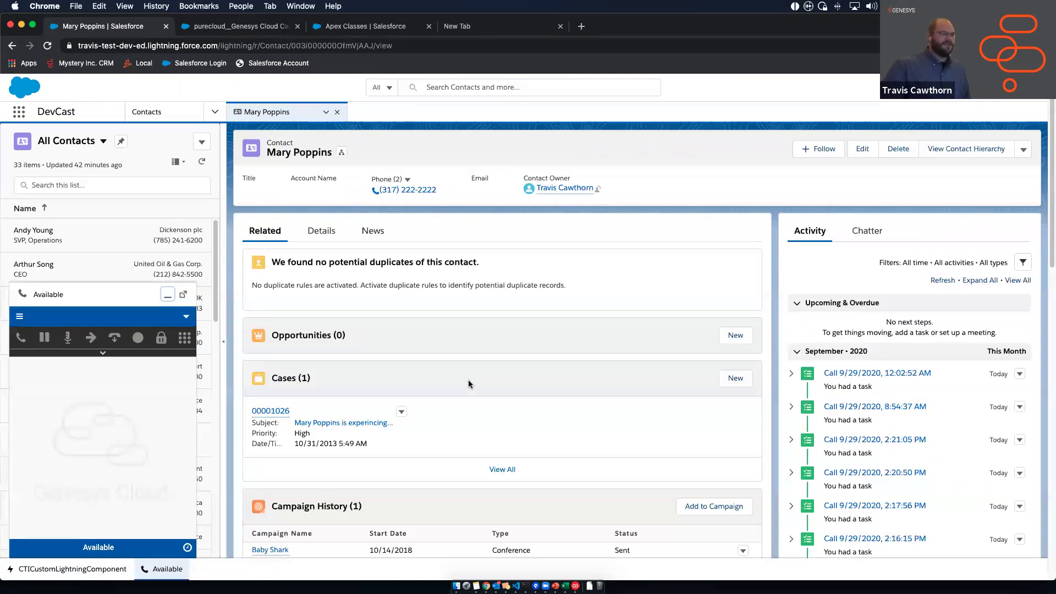
pyautogui.tripleClick(452, 270)
pyautogui.click(632, 258)
pyautogui.scroll(-1, 530, 369)
pyautogui.scroll(1, 530, 370)
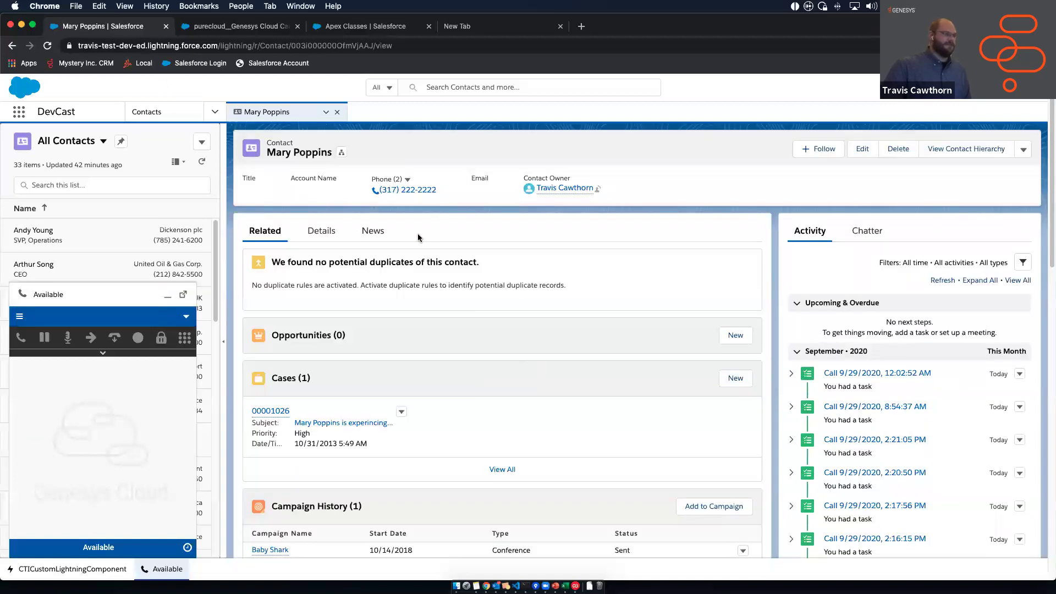
# Place a click-to-dial call to the open contact's phone number, disconnect it, and complete the wrap-up
pyautogui.click(398, 193)
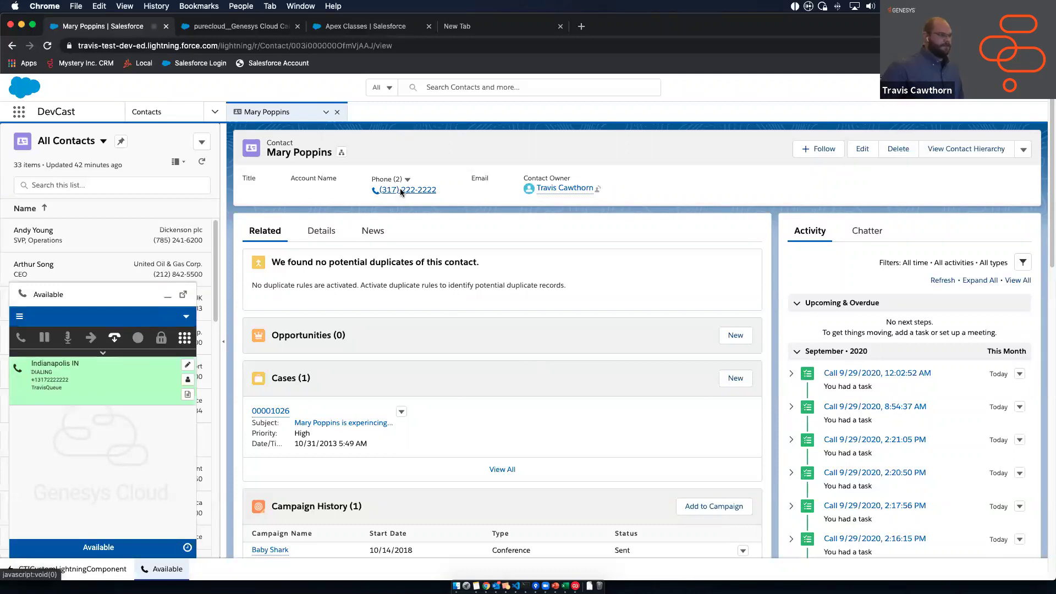
pyautogui.click(117, 341)
pyautogui.click(145, 407)
pyautogui.click(160, 436)
pyautogui.click(173, 431)
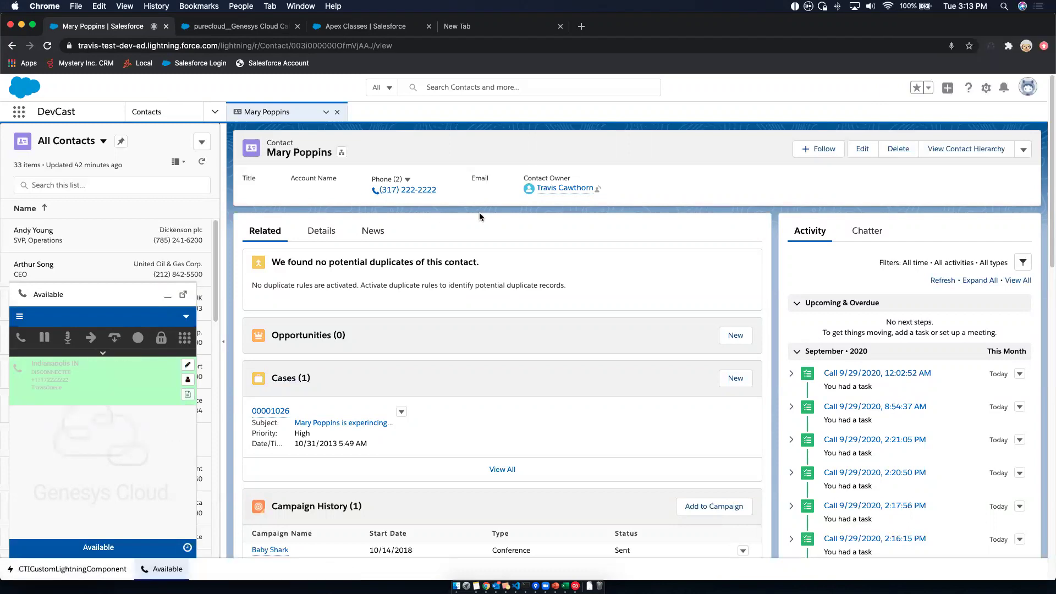
# Open the first record in the full All Contacts list and reload the page
pyautogui.scroll(-3, 480, 216)
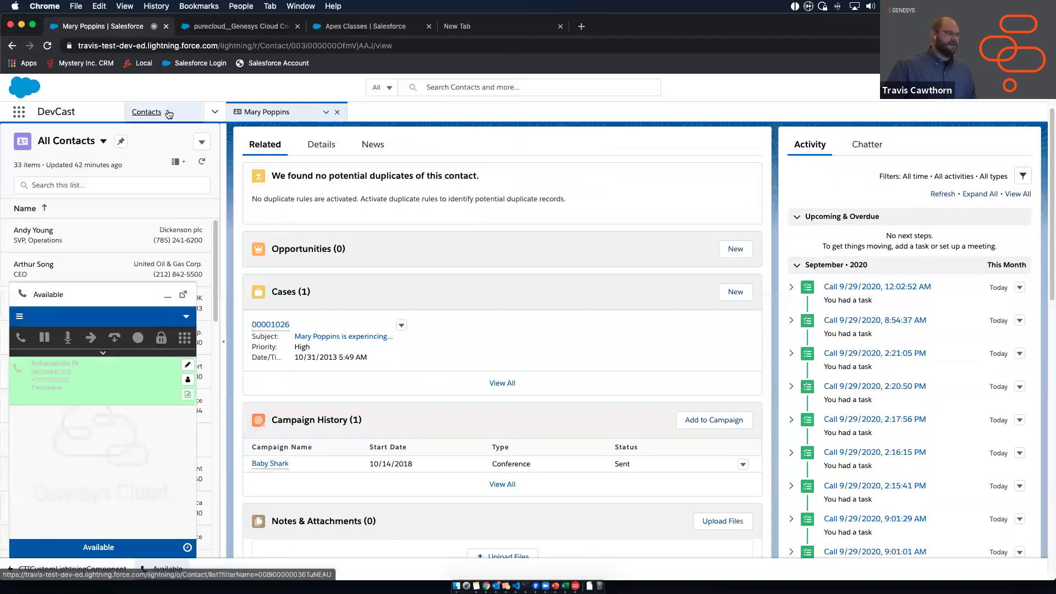
pyautogui.click(169, 114)
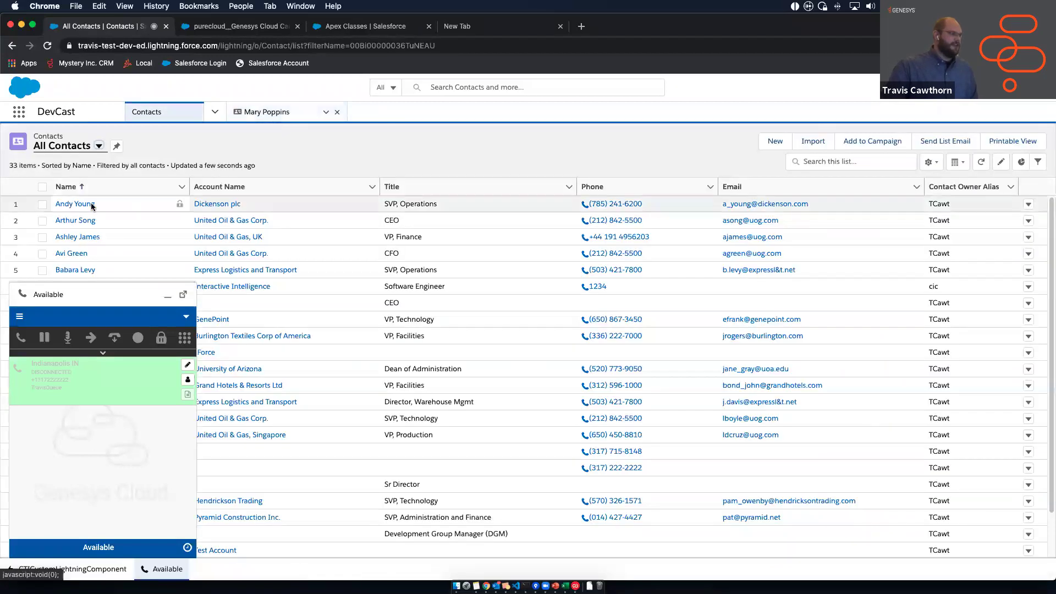
pyautogui.click(165, 255)
pyautogui.click(167, 299)
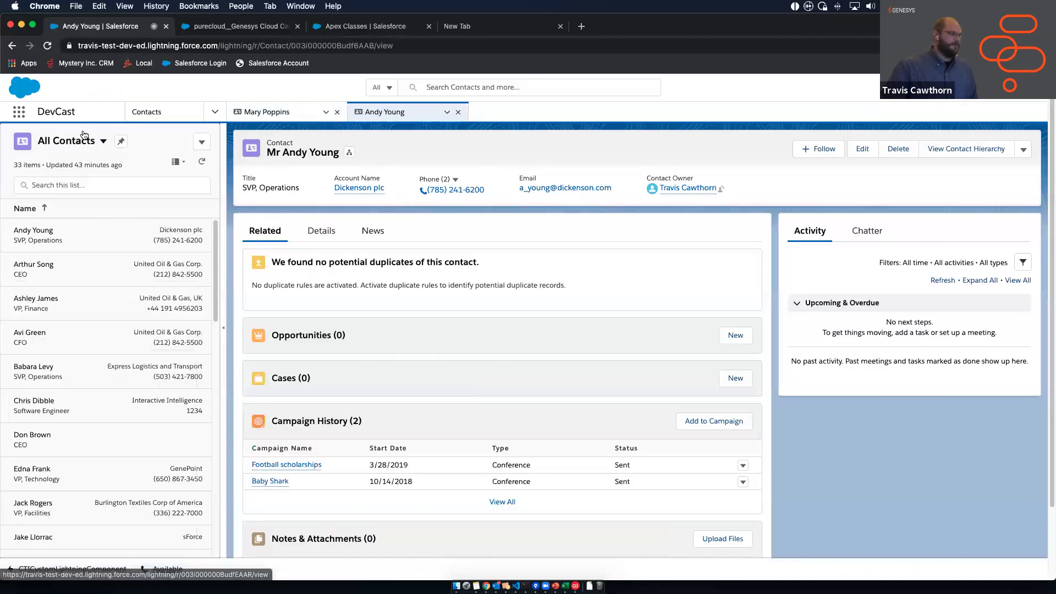
pyautogui.press('super+r')
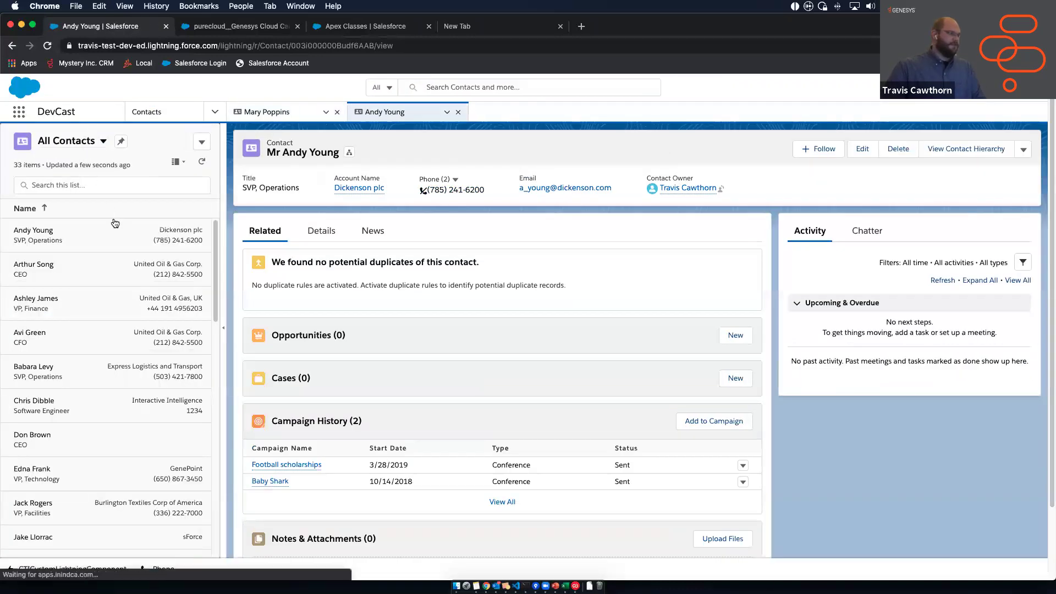
# Return to the previously called contact's record, place a click-to-dial call to its phone number, and disconnect the call
pyautogui.scroll(-1, 87, 435)
pyautogui.scroll(-10, 88, 435)
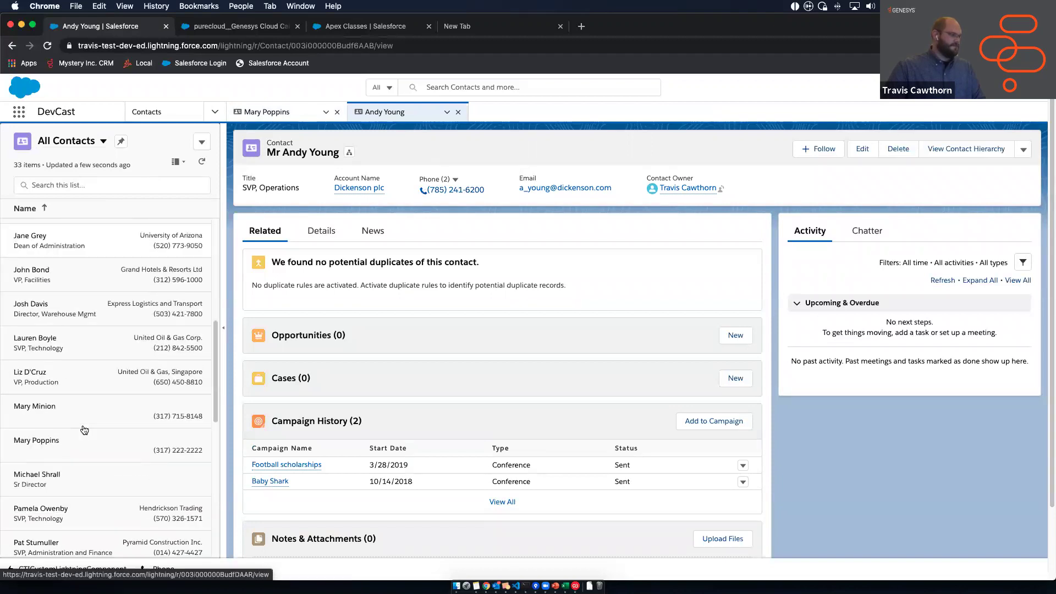
pyautogui.click(36, 362)
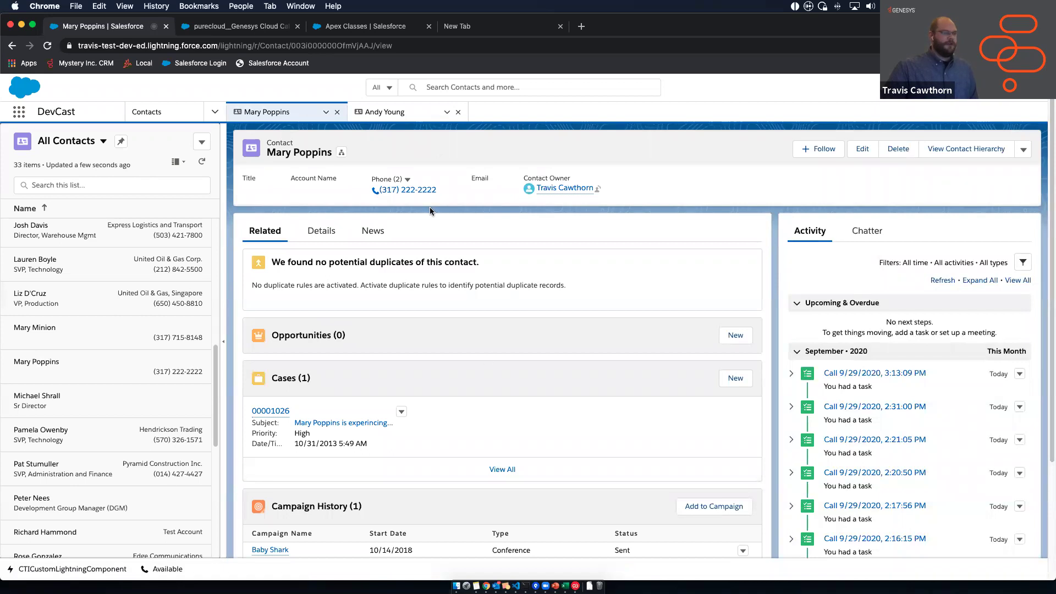
pyautogui.click(415, 193)
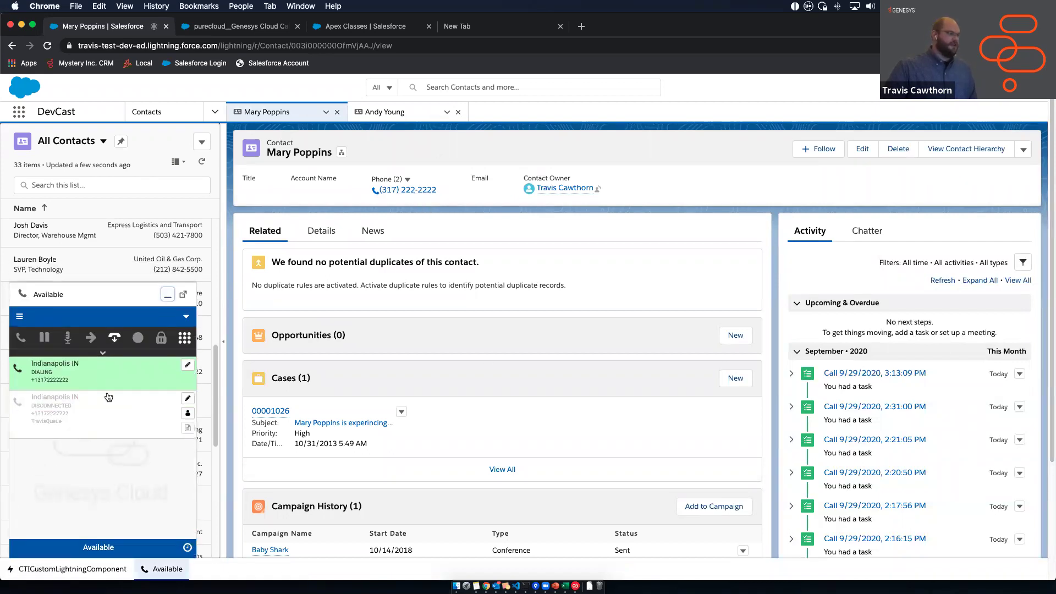
pyautogui.click(115, 339)
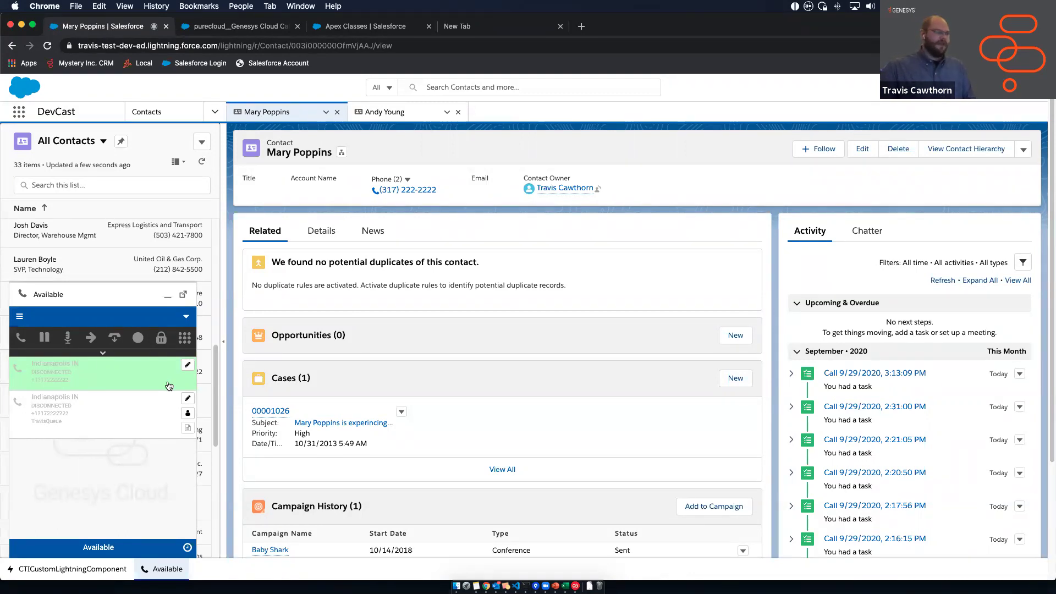
# Start a new interaction in the phone client and examine its On Behalf of Queue field
pyautogui.click(19, 316)
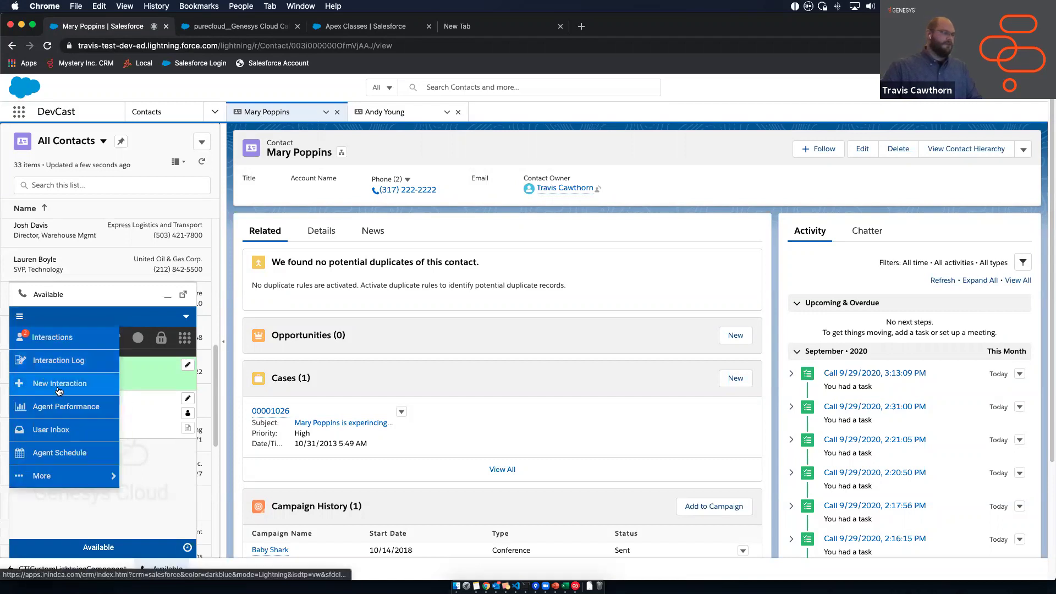
pyautogui.click(58, 383)
pyautogui.click(69, 394)
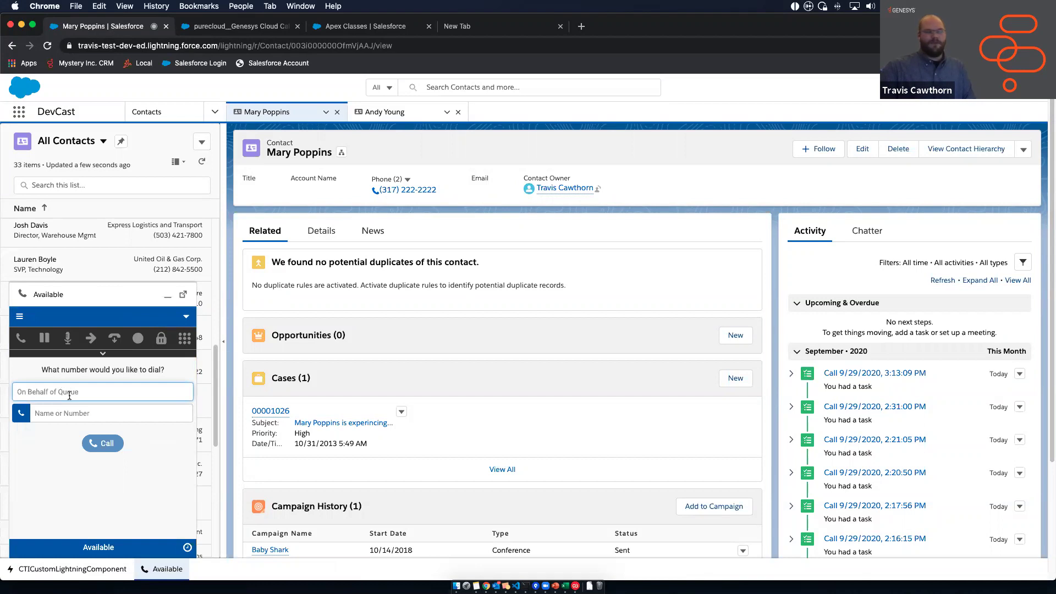
# Call the contact's phone number from the record once more and disconnect the call
pyautogui.click(402, 189)
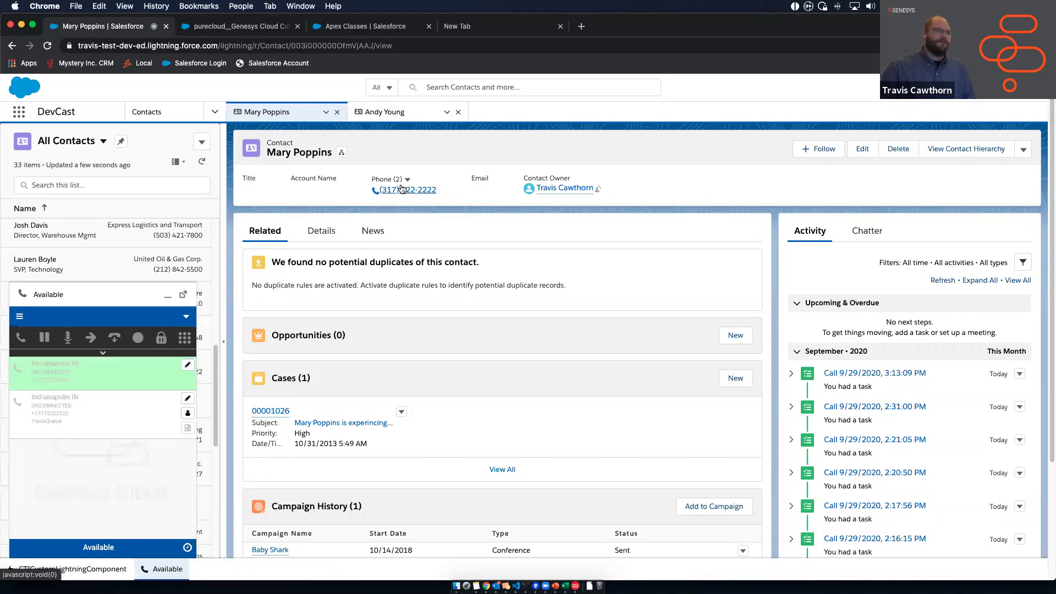
pyautogui.click(114, 340)
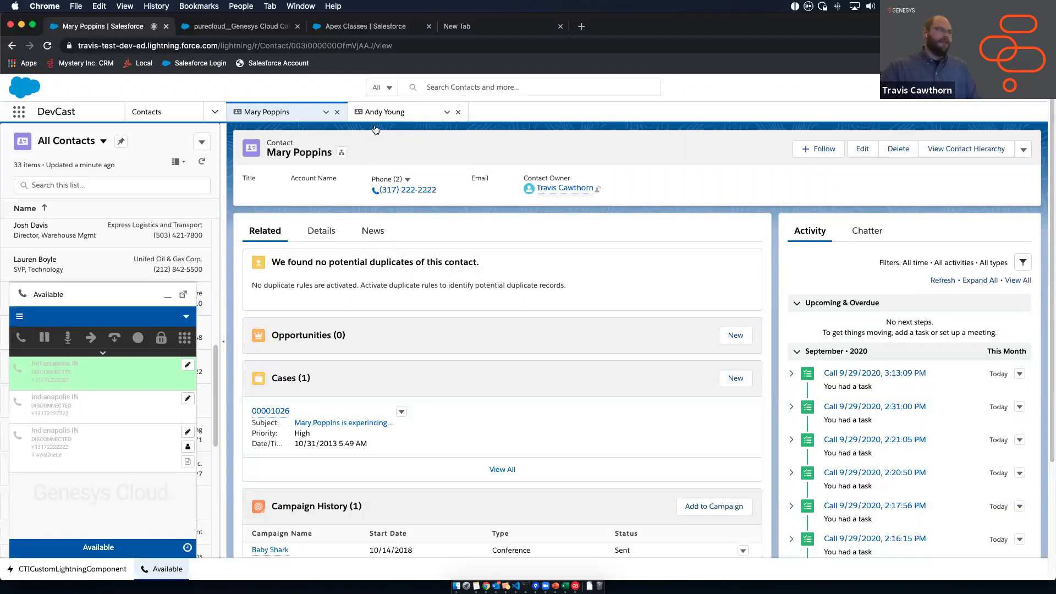
# Open the CustomCTI Apex class in Setup and examine its code for the click-to-dial extension
pyautogui.click(225, 27)
pyautogui.click(363, 25)
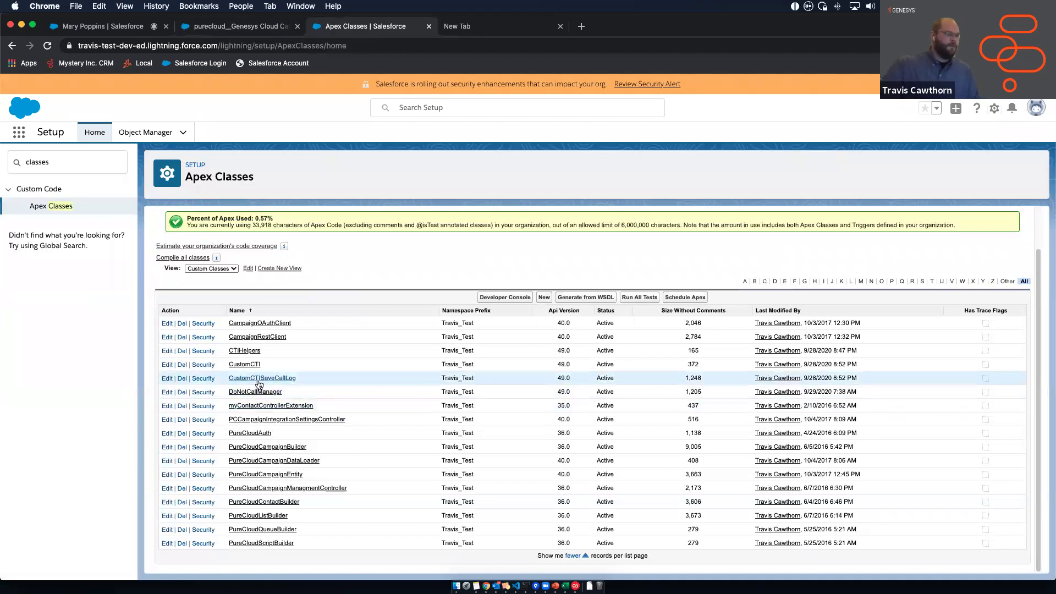
pyautogui.click(256, 366)
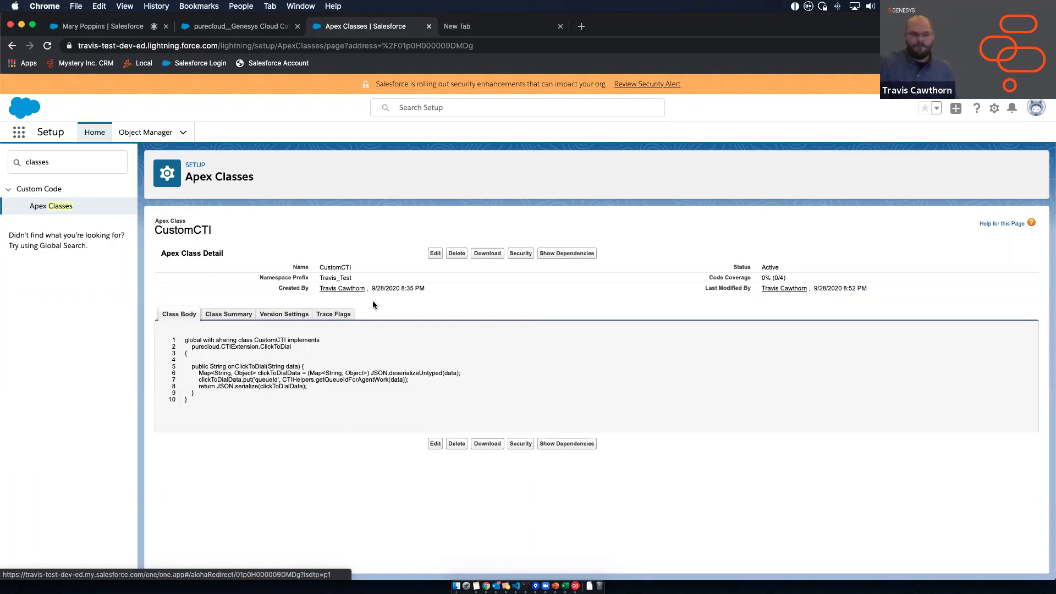
# Set the CTI Extension Apex Class to Travis_Test.CustomCTI in the Genesys Cloud client settings, save it, and check the selection
pyautogui.click(286, 27)
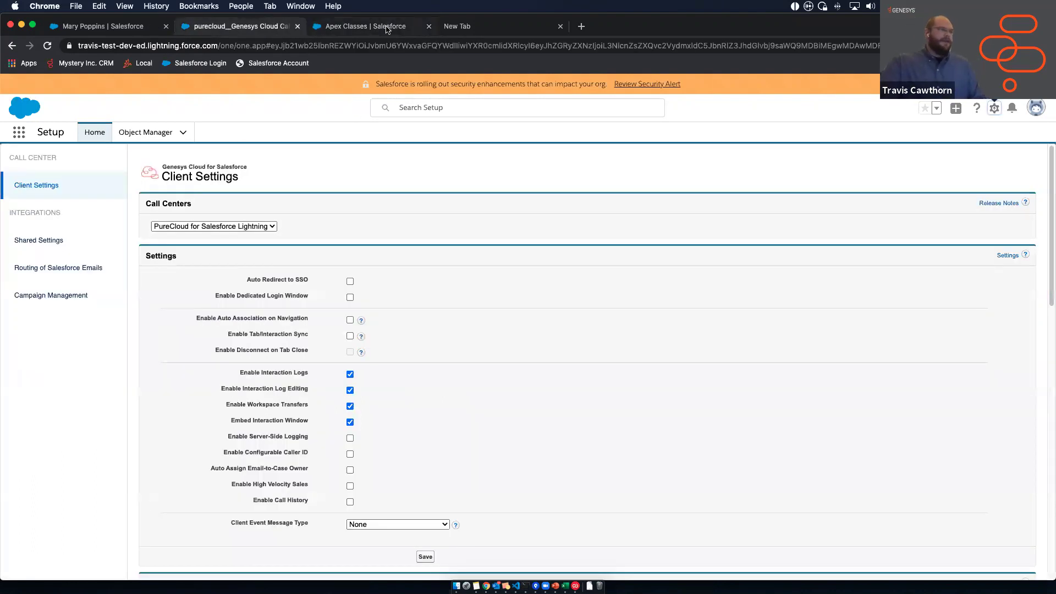
pyautogui.scroll(-10, 527, 496)
pyautogui.scroll(-5, 715, 477)
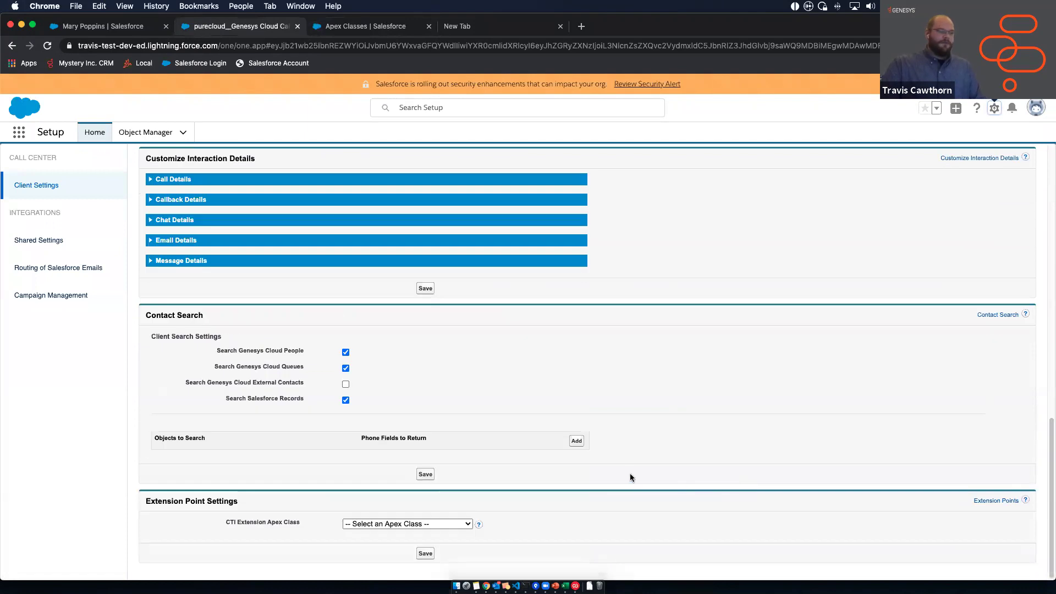
pyautogui.scroll(15, 638, 507)
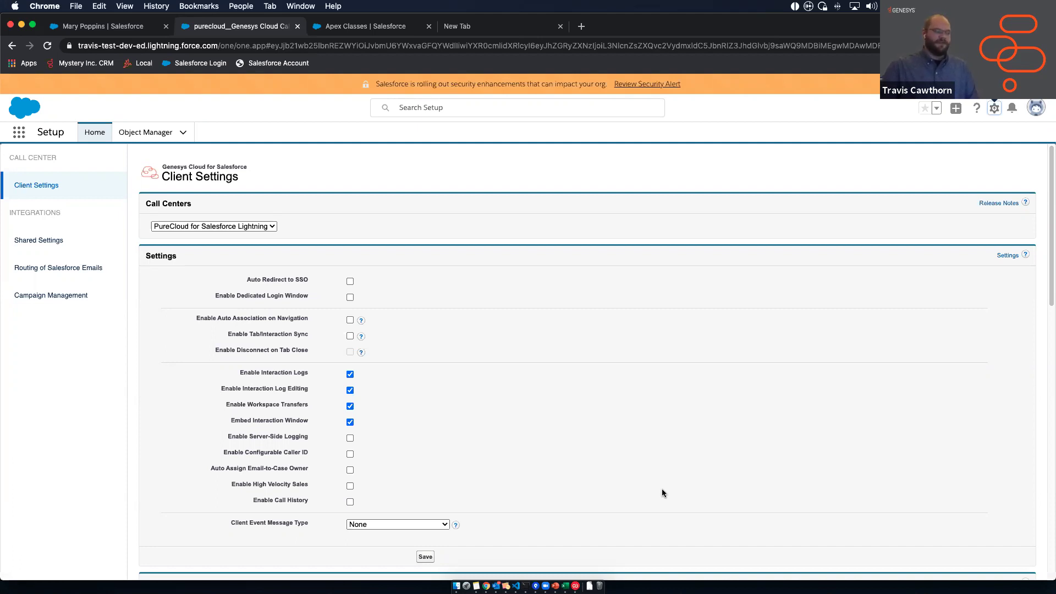
pyautogui.scroll(-15, 662, 490)
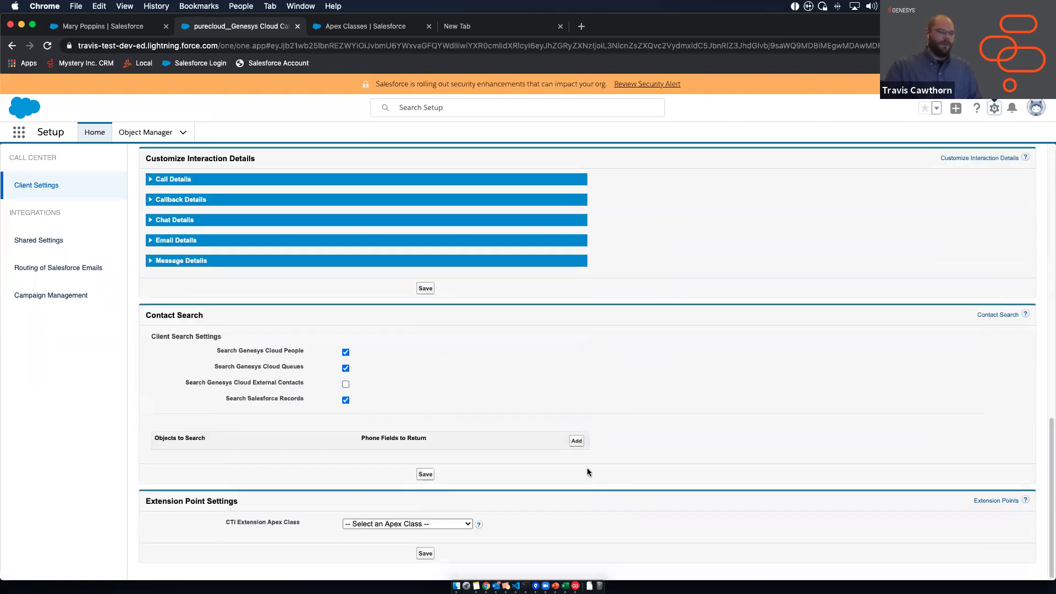
pyautogui.click(445, 524)
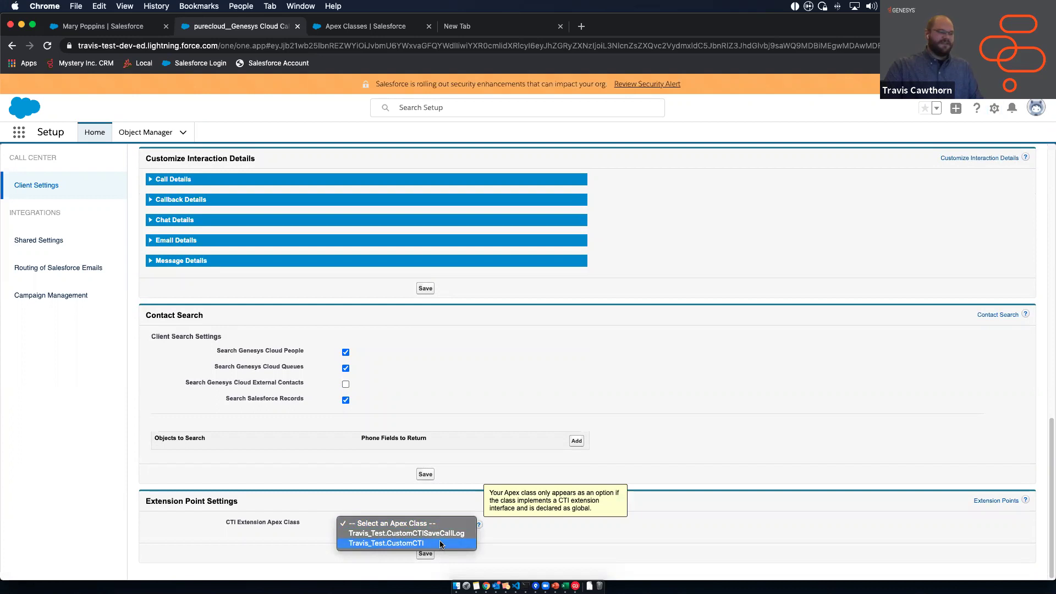
pyautogui.click(440, 544)
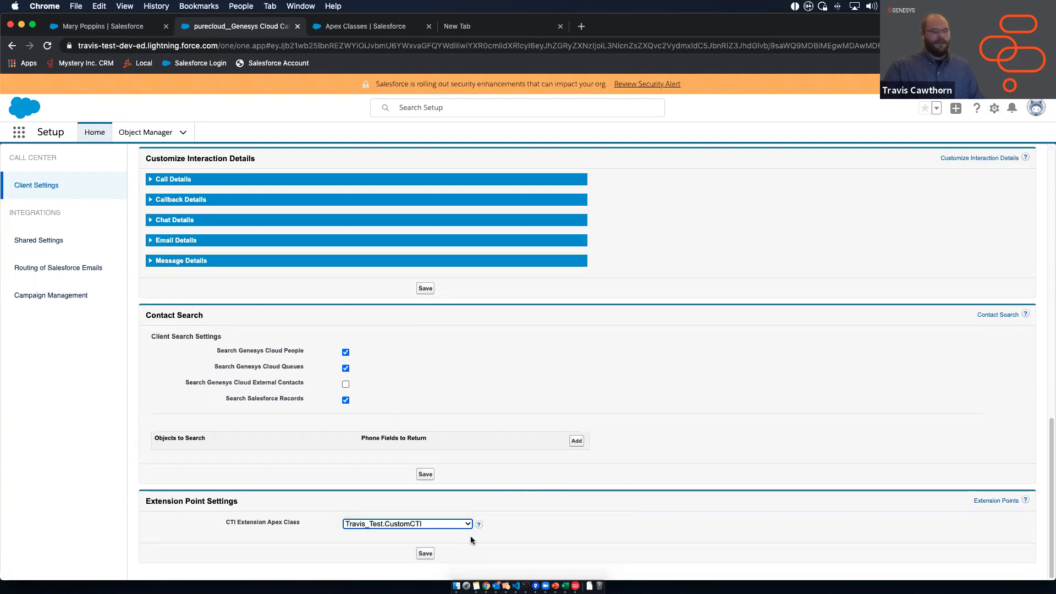
pyautogui.click(424, 554)
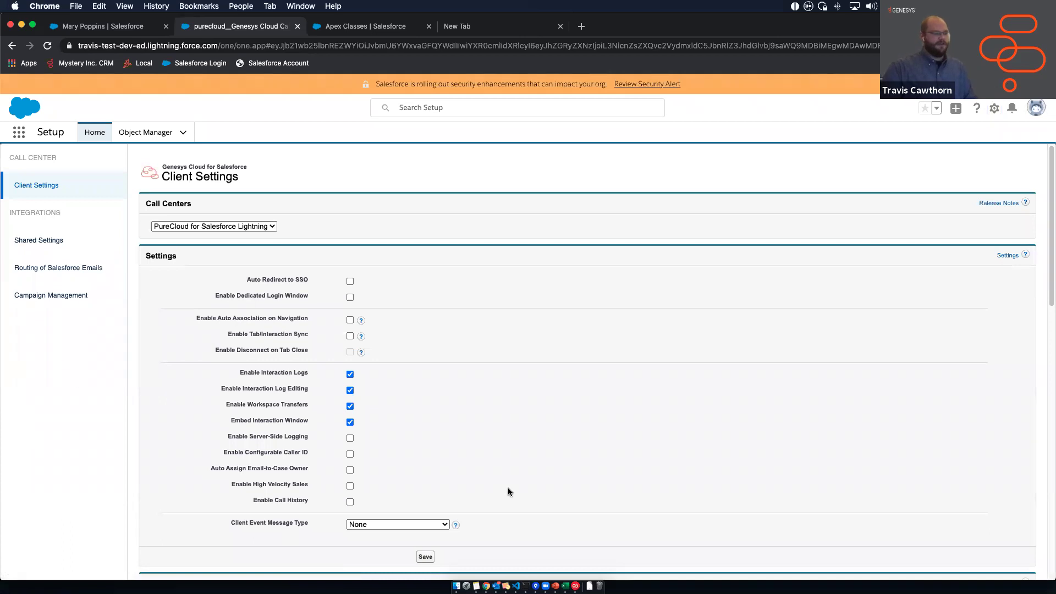
pyautogui.scroll(-15, 509, 490)
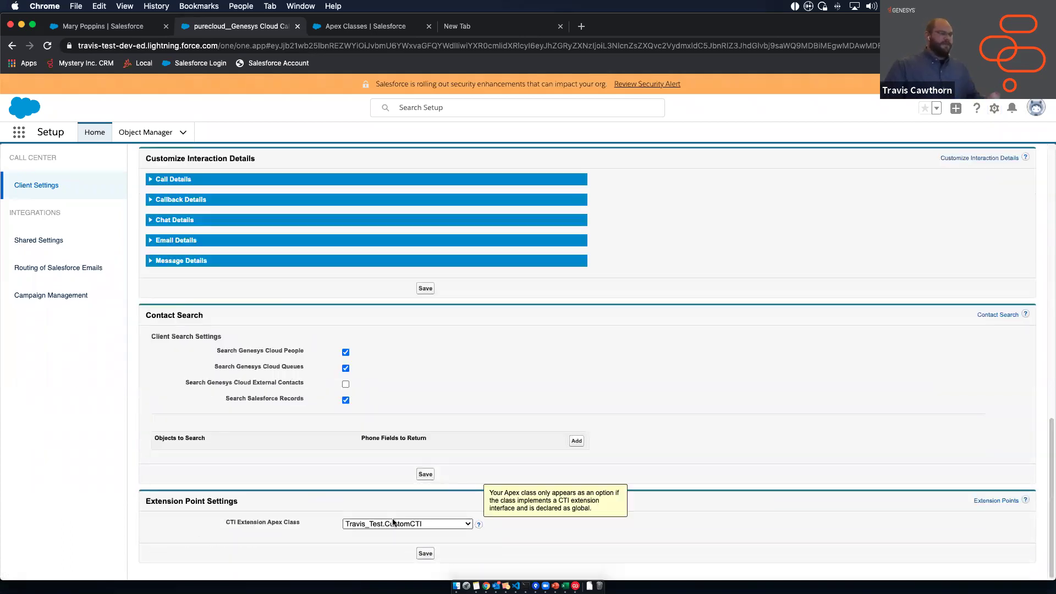
# Return to the contact record, reload the page, and reopen the phone client
pyautogui.click(141, 33)
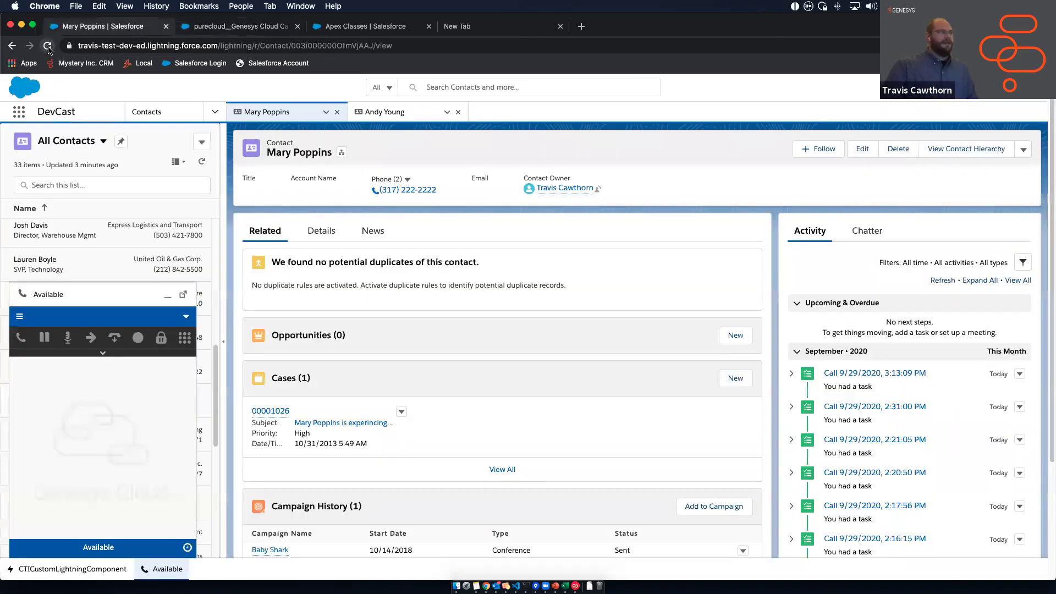
pyautogui.click(48, 46)
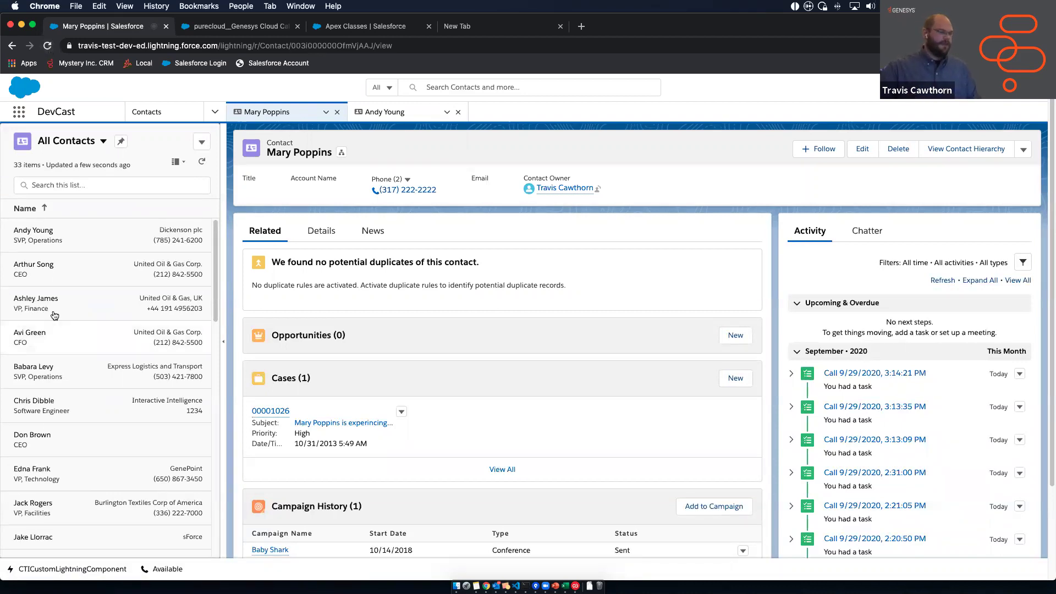
pyautogui.click(155, 570)
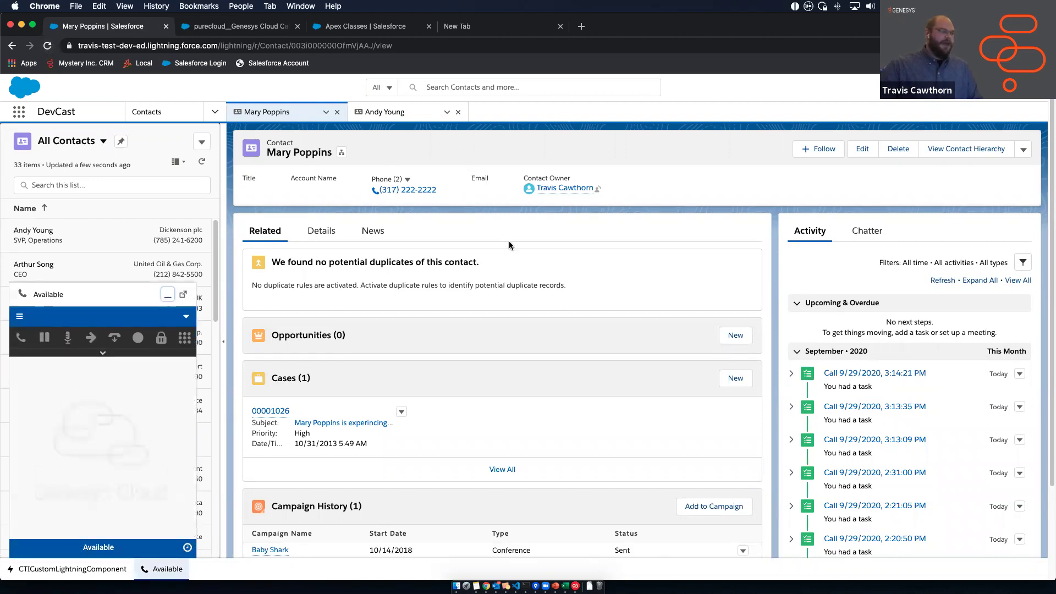
# Call the contact's phone number, disconnect the call, and close the wrap-up dialog without choosing a code
pyautogui.click(403, 190)
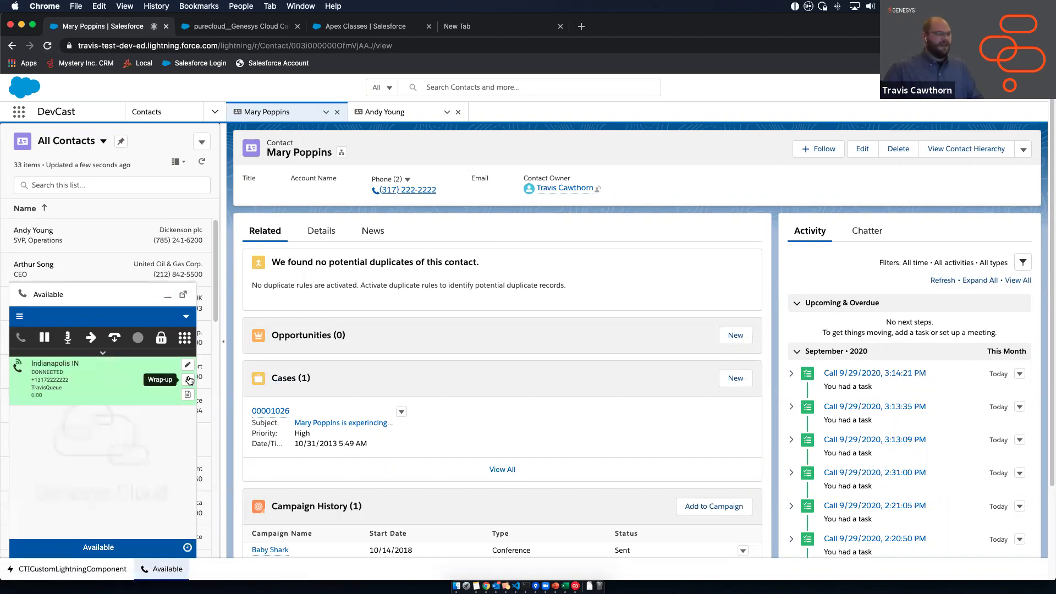
pyautogui.click(114, 338)
pyautogui.click(168, 412)
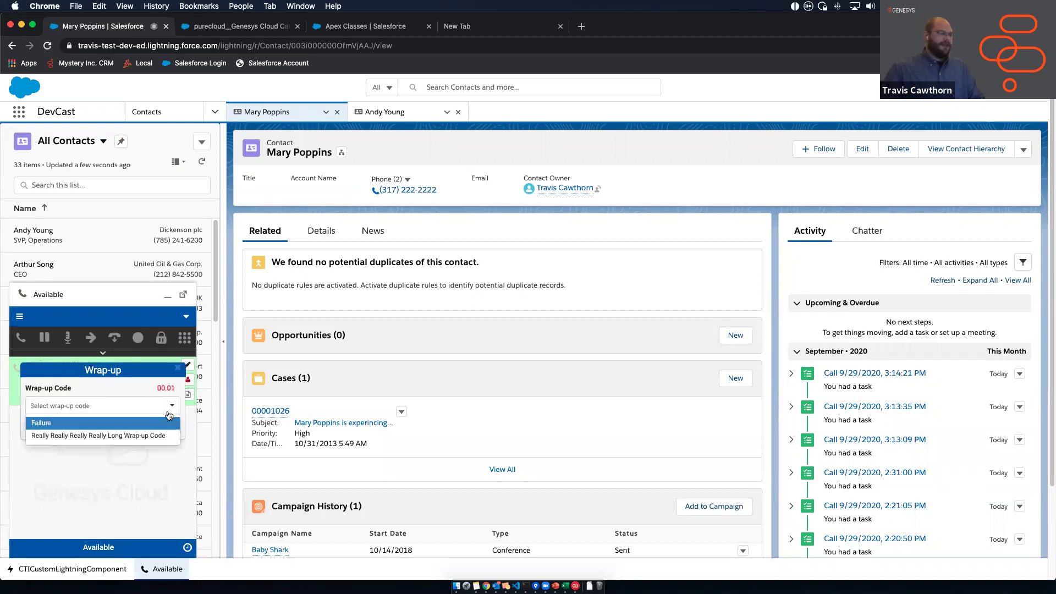
pyautogui.click(177, 369)
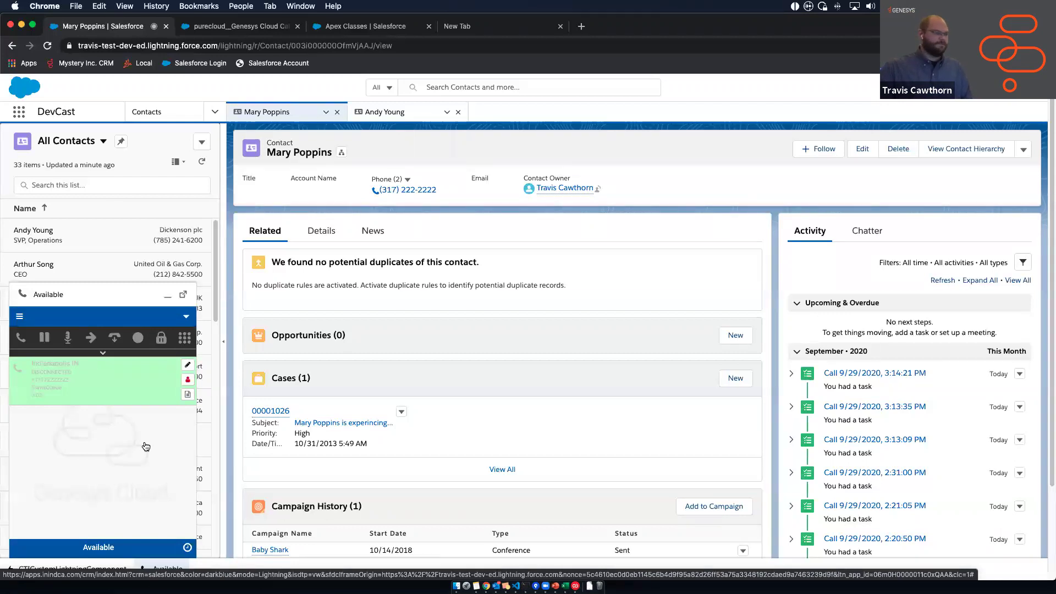
# Open the CustomCTISaveCallLog class from the Apex Classes list and examine its click-to-dial and save-log code
pyautogui.click(328, 28)
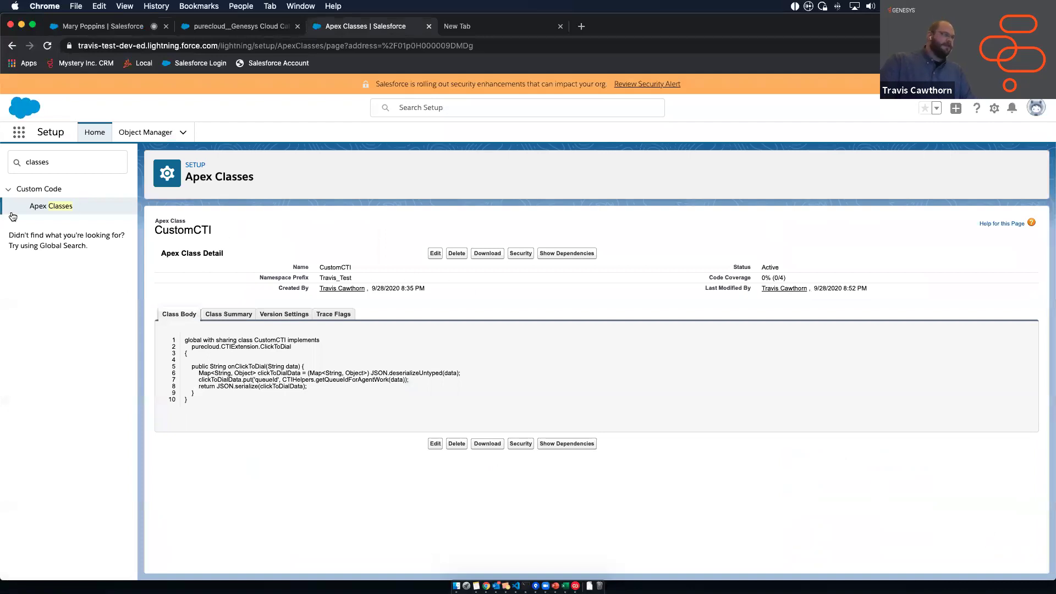
pyautogui.click(48, 207)
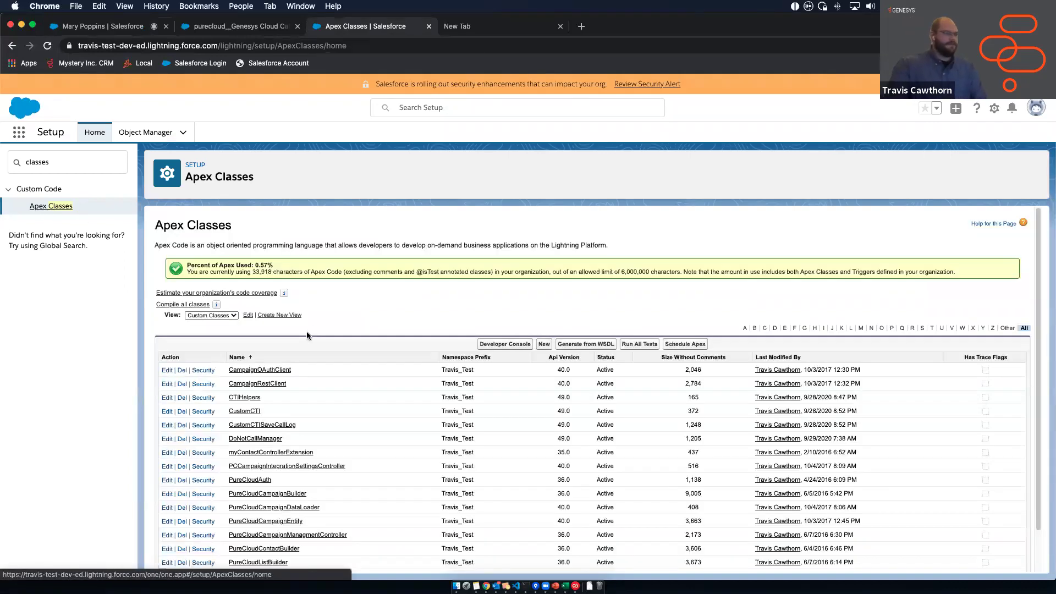
pyautogui.click(276, 379)
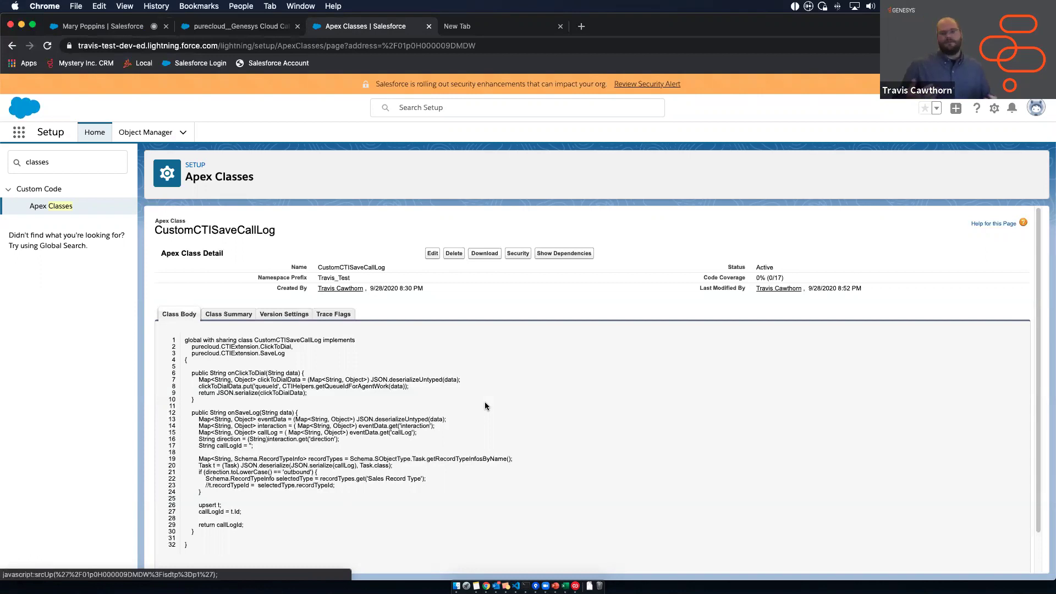
# Finish viewing the class code, and in the Genesys Cloud client settings examine the available CTI Extension Apex Class options
pyautogui.scroll(-1, 363, 418)
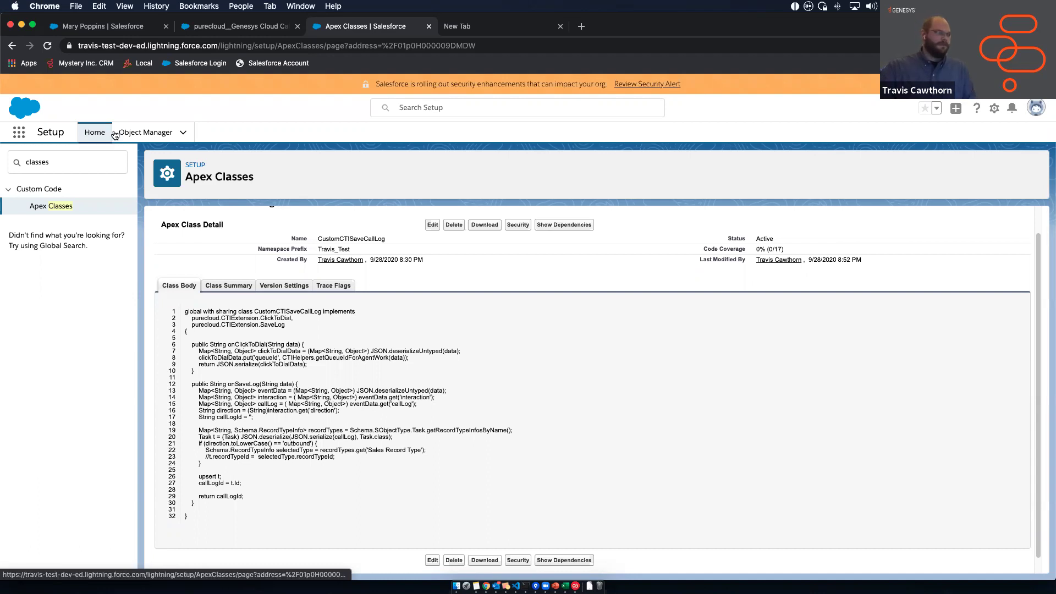
pyautogui.click(231, 29)
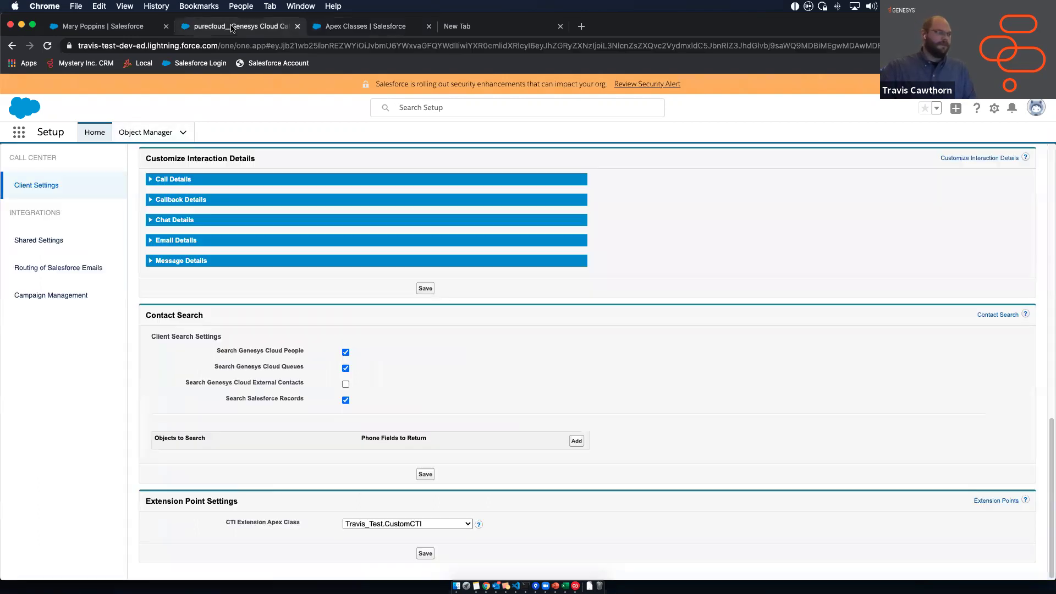
pyautogui.click(407, 523)
pyautogui.click(403, 523)
pyautogui.click(403, 522)
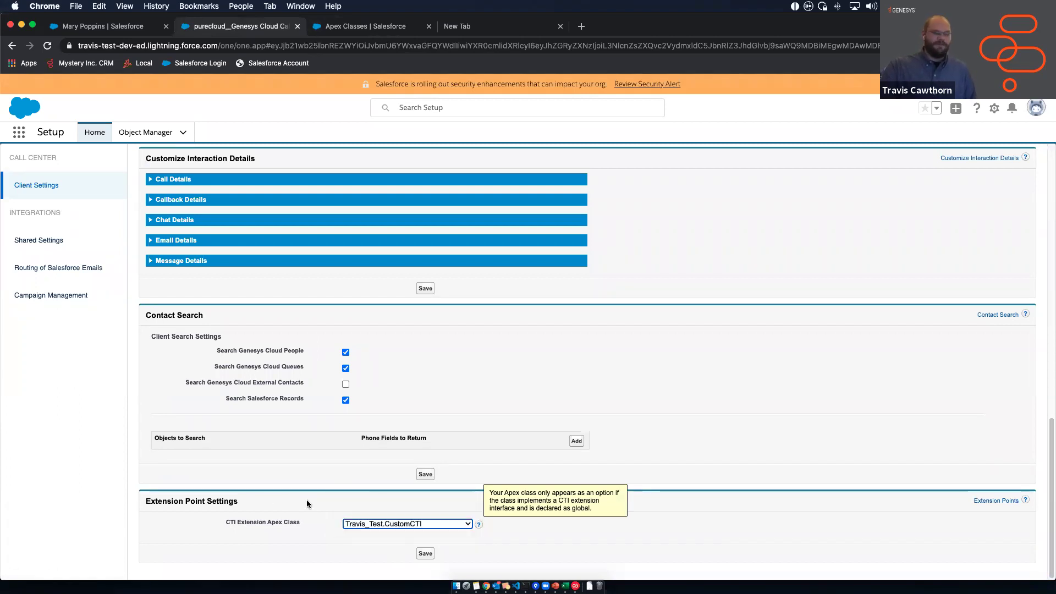
pyautogui.click(346, 522)
pyautogui.click(332, 516)
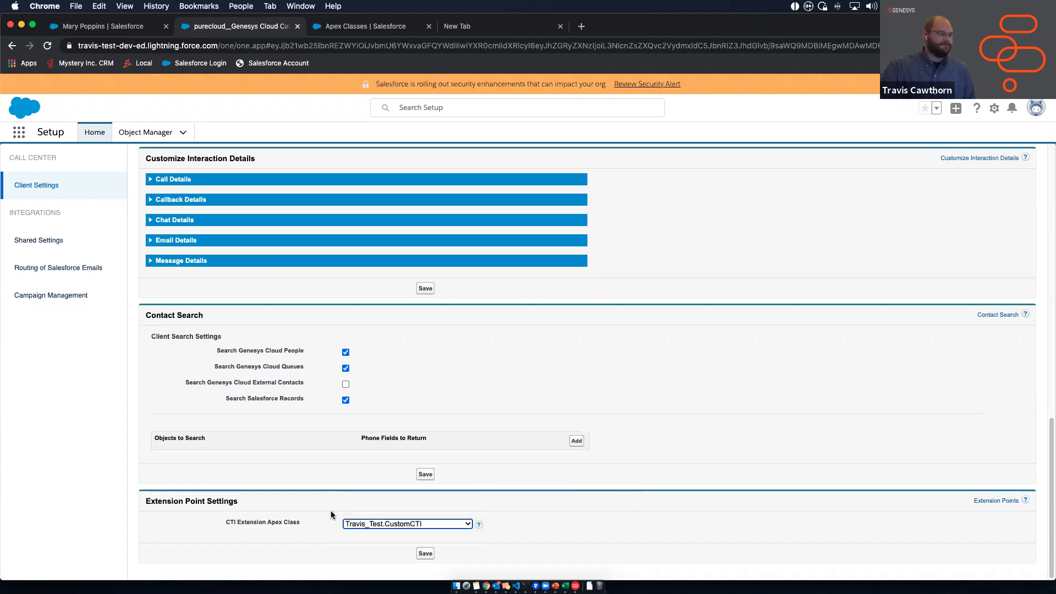
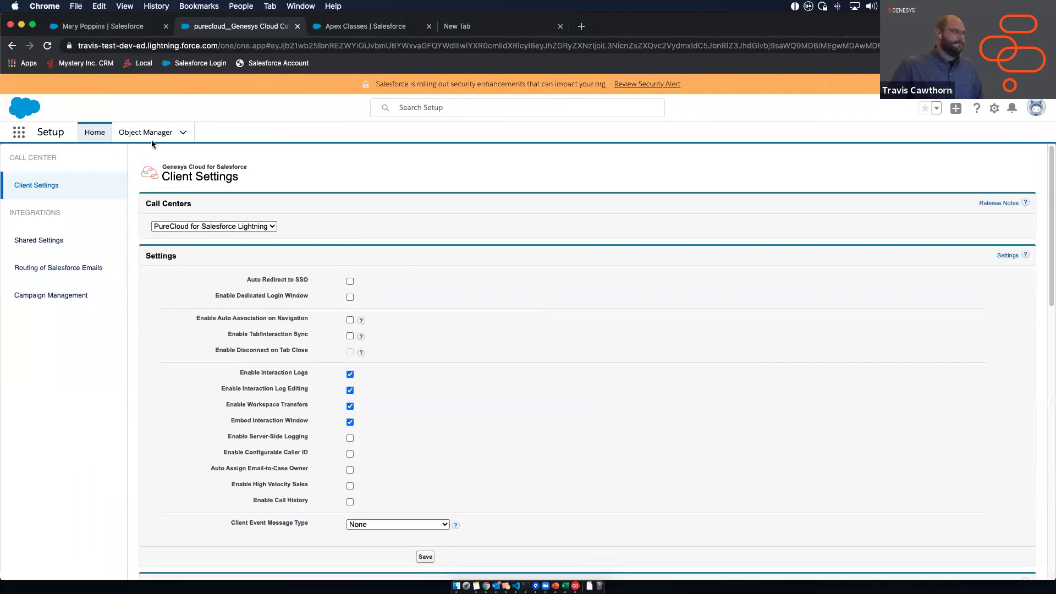
# Return to the contact record and open the CTICustomLightningComponent utility
pyautogui.scroll(10, 424, 359)
pyautogui.click(138, 27)
pyautogui.click(153, 572)
pyautogui.click(154, 572)
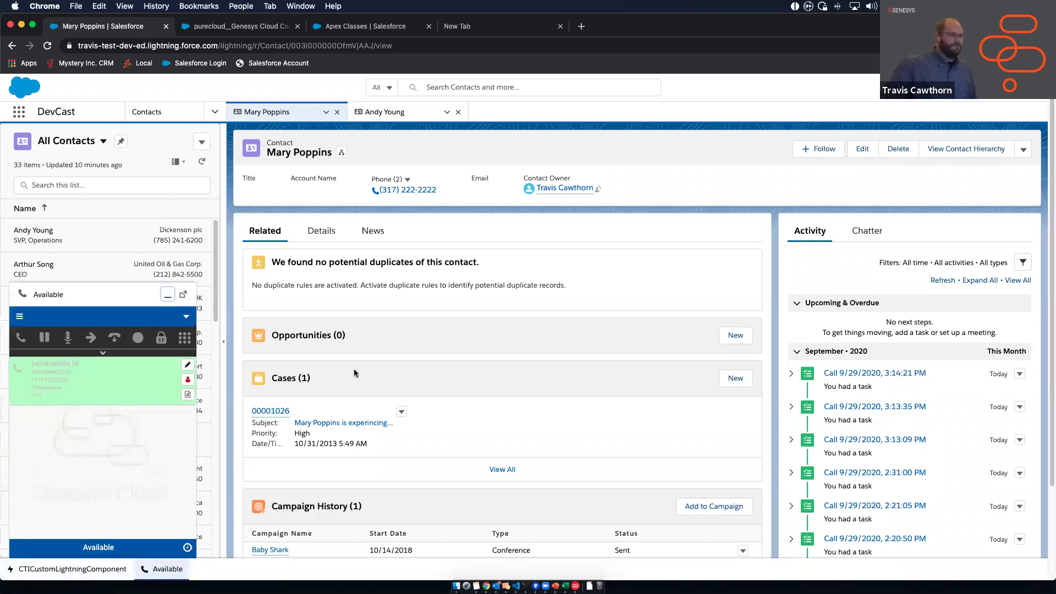
pyautogui.click(88, 571)
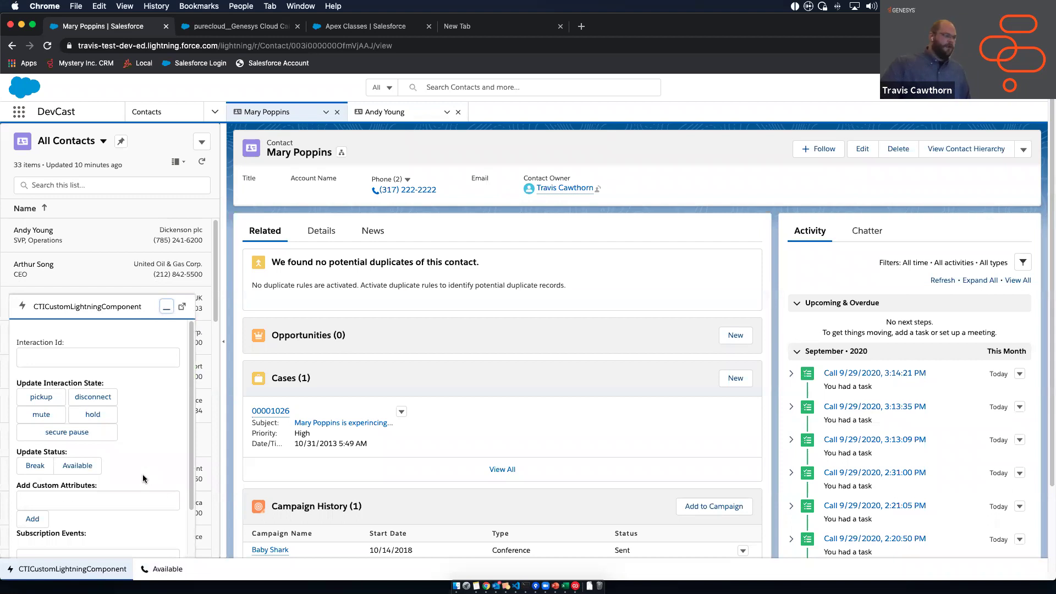
# Examine the component's interaction state, status, custom attribute and subscription event controls
pyautogui.scroll(-1, 127, 467)
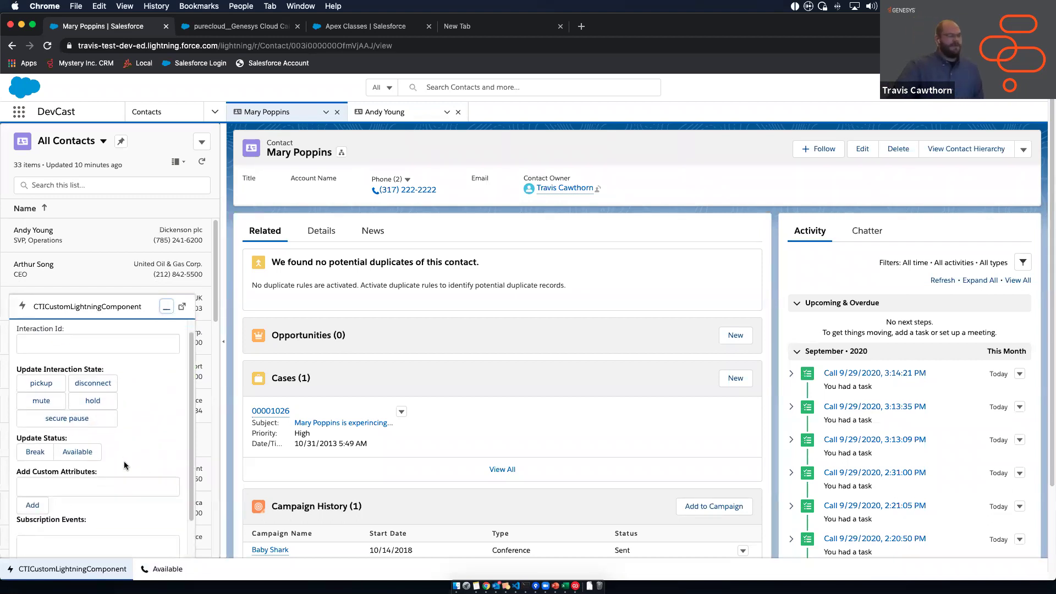
pyautogui.scroll(-3, 124, 466)
pyautogui.scroll(4, 127, 457)
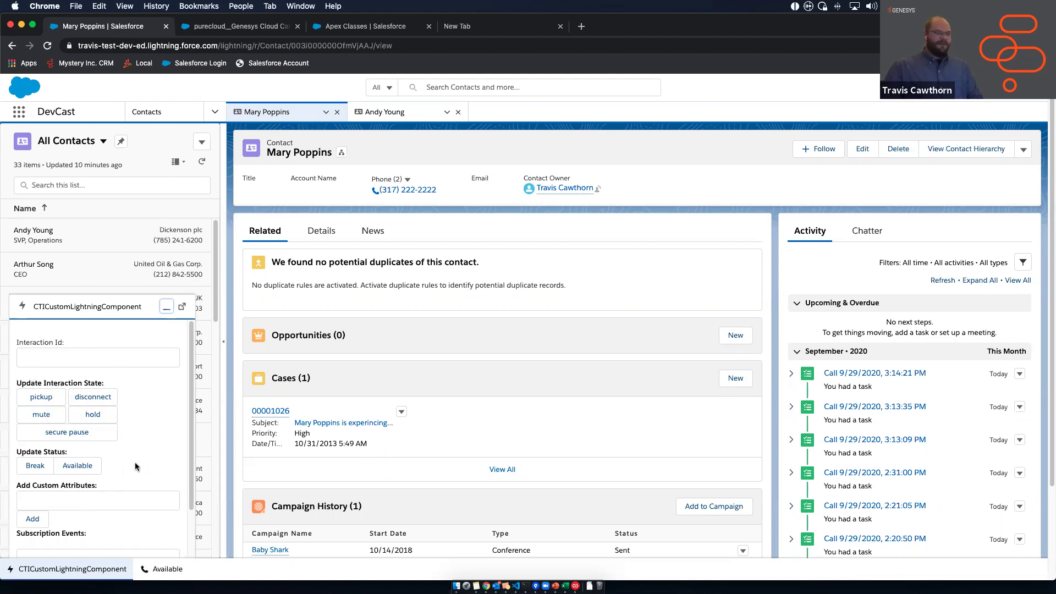
pyautogui.moveTo(15, 452); pyautogui.dragTo(72, 452)
pyautogui.click(89, 455)
pyautogui.scroll(-2, 110, 484)
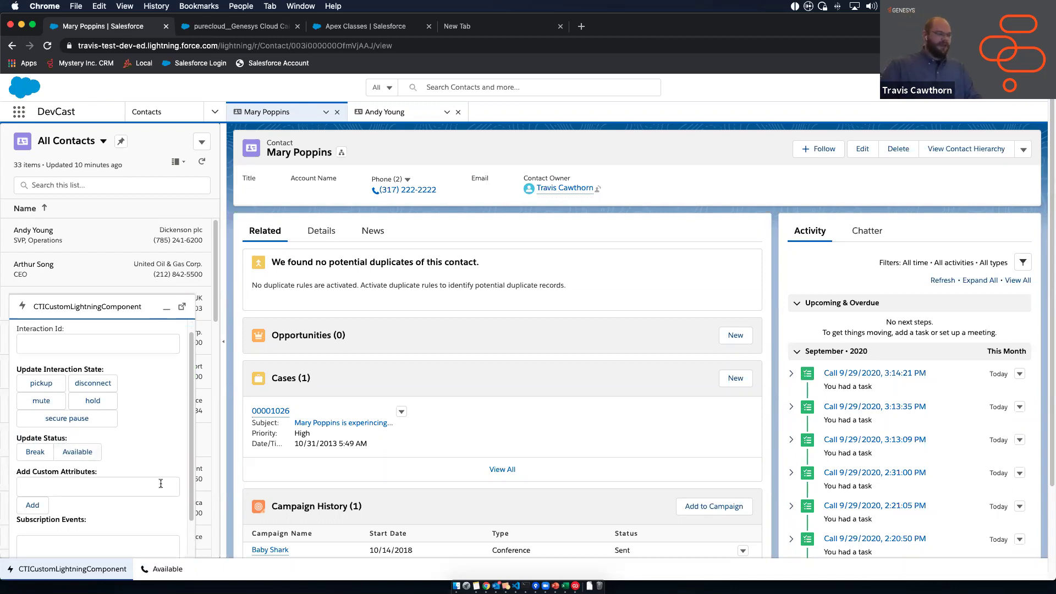
pyautogui.scroll(-1, 111, 485)
pyautogui.click(84, 523)
pyautogui.scroll(-2, 106, 520)
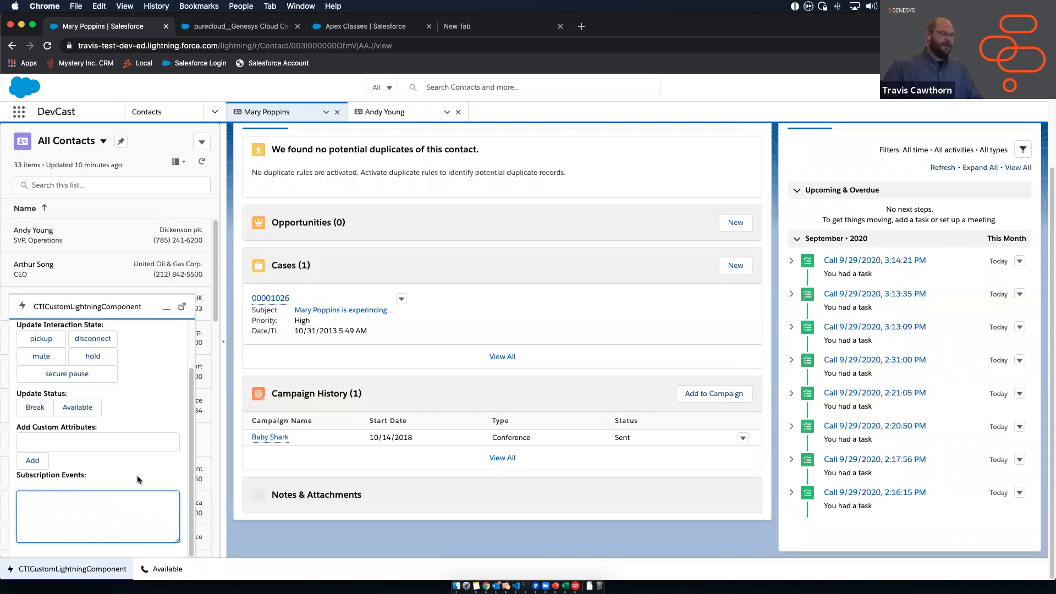
pyautogui.scroll(-4, 143, 528)
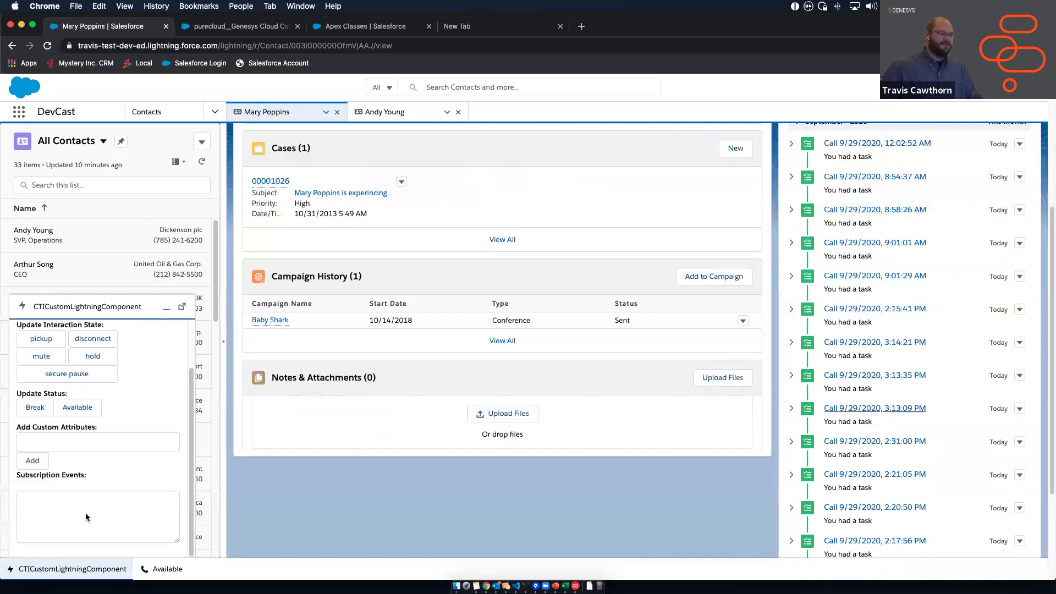
pyautogui.scroll(3, 134, 534)
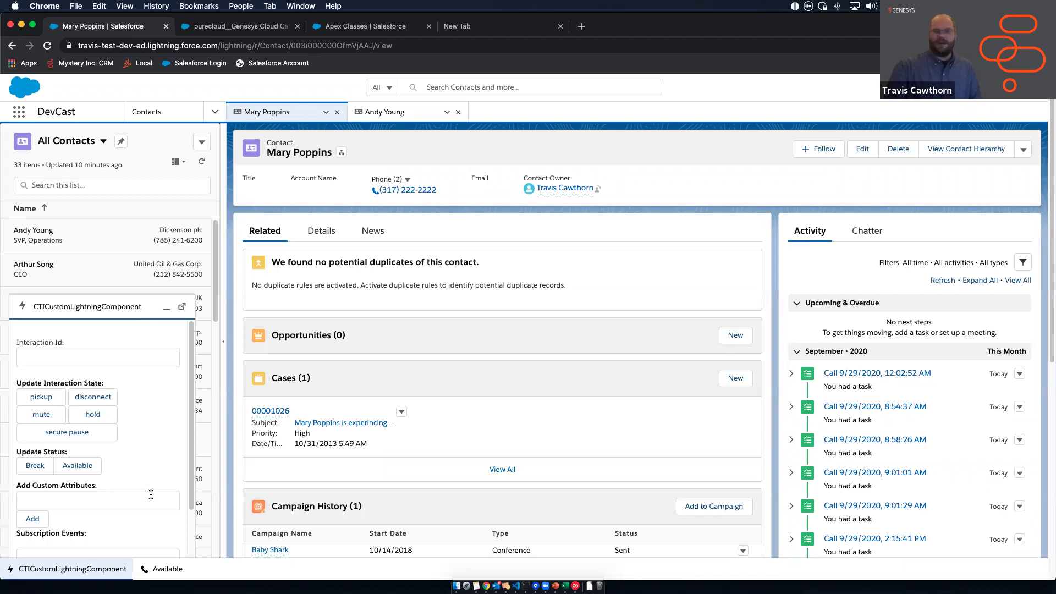
# Check the phone client, and try updating the agent status to Available from the CTICustomLightningComponent utility
pyautogui.click(167, 577)
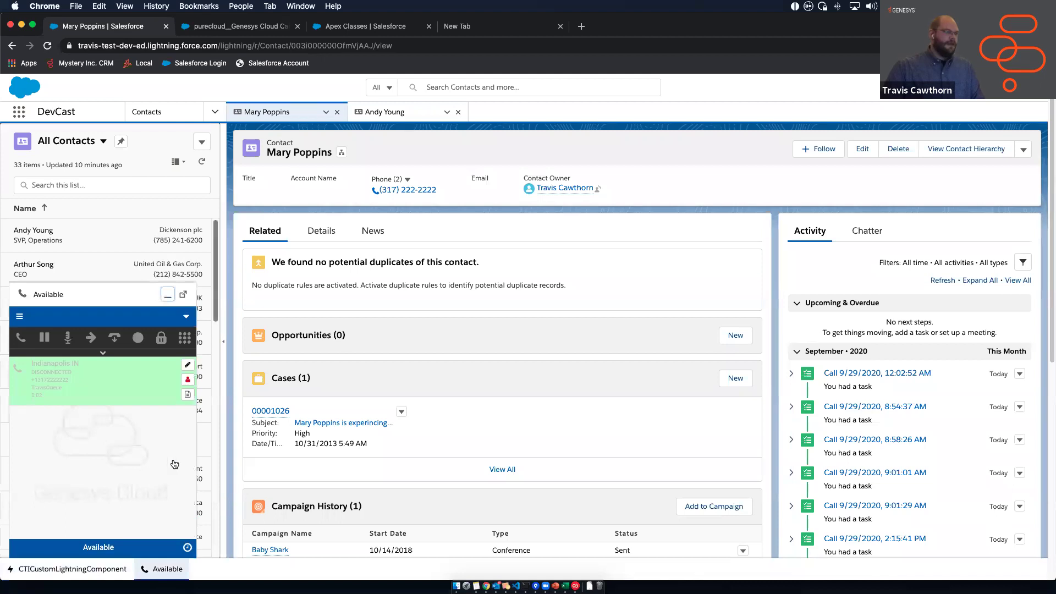
pyautogui.click(97, 572)
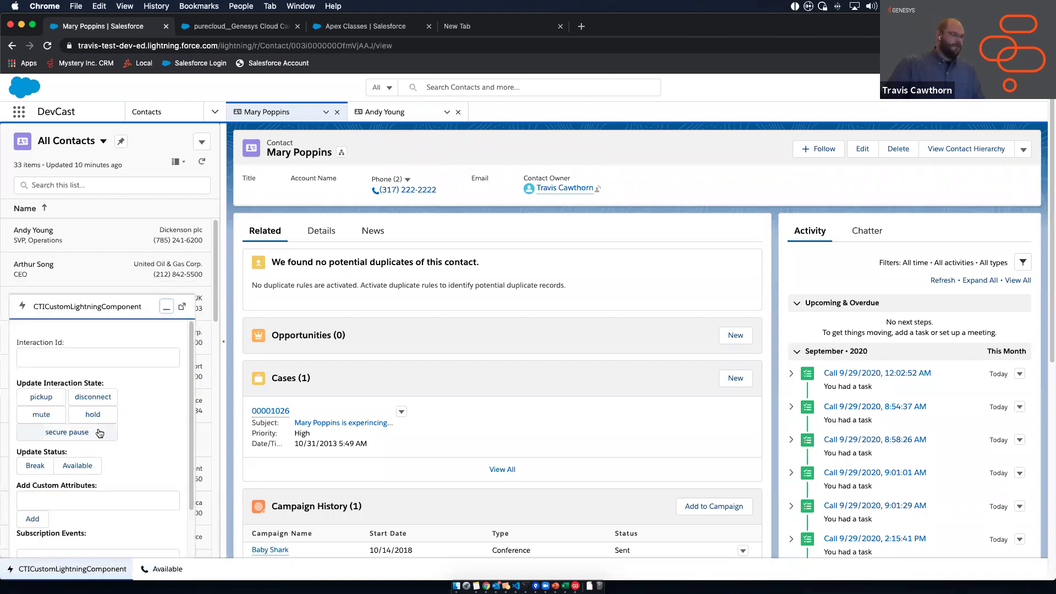
pyautogui.click(74, 466)
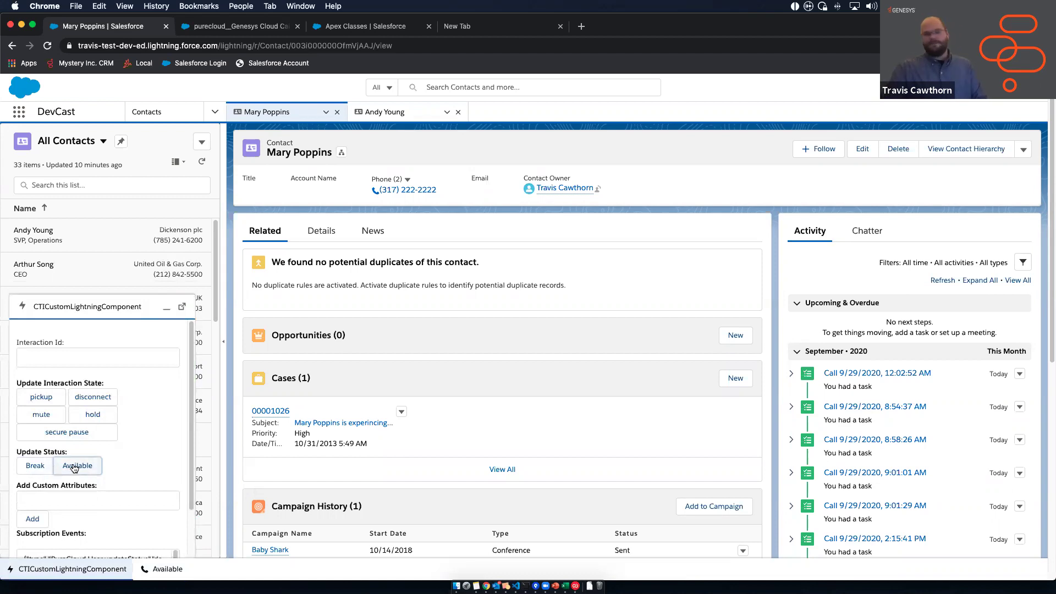
# Return to the Genesys Cloud client settings and check the CTI Extension Apex Class selection under Extension Point Settings
pyautogui.click(244, 31)
pyautogui.scroll(-4, 419, 454)
pyautogui.scroll(4, 418, 458)
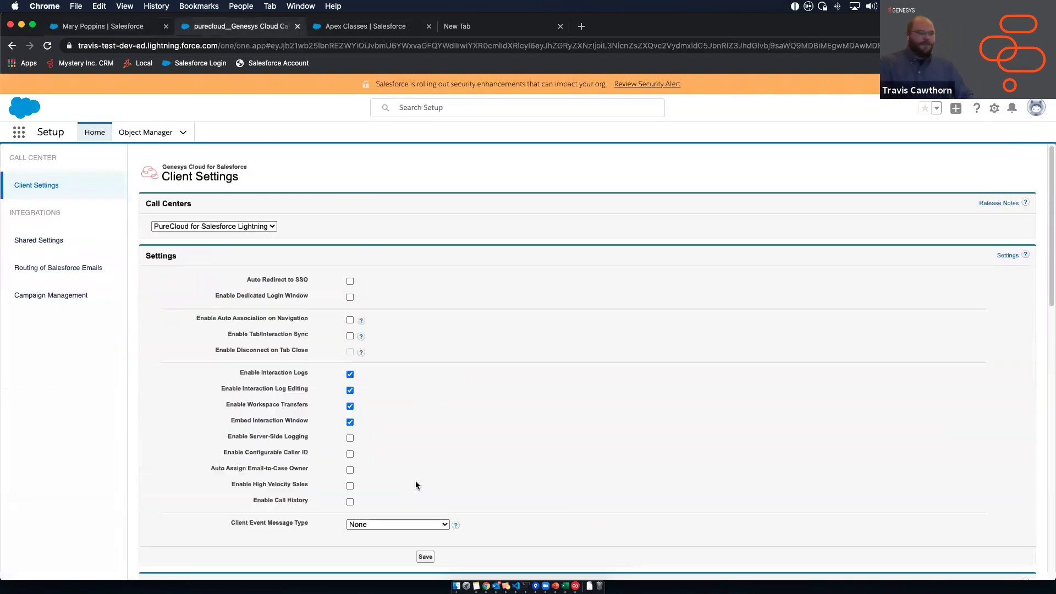
pyautogui.scroll(-15, 418, 474)
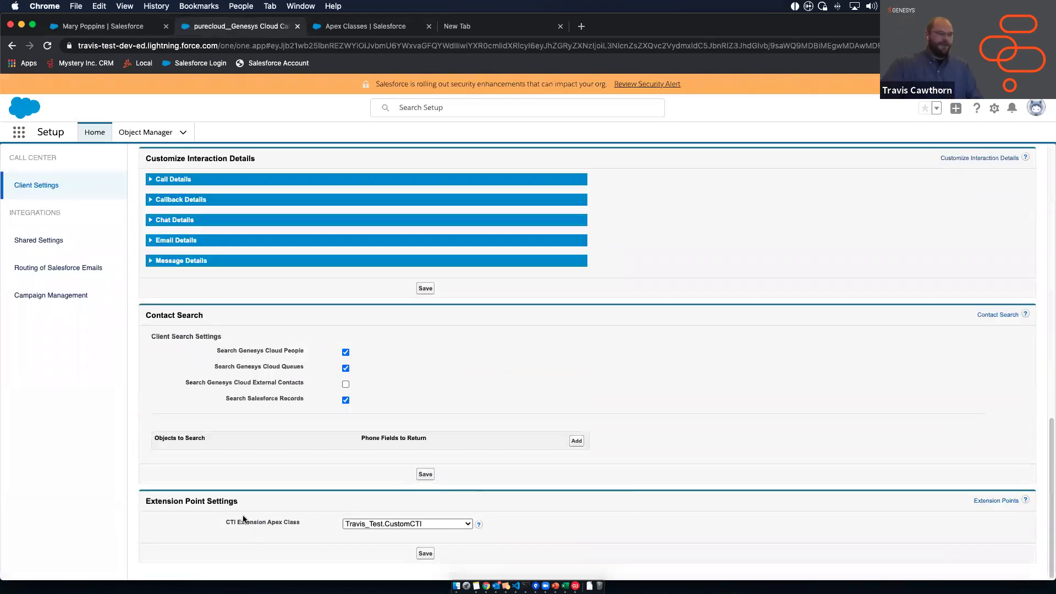
pyautogui.click(382, 525)
pyautogui.click(309, 506)
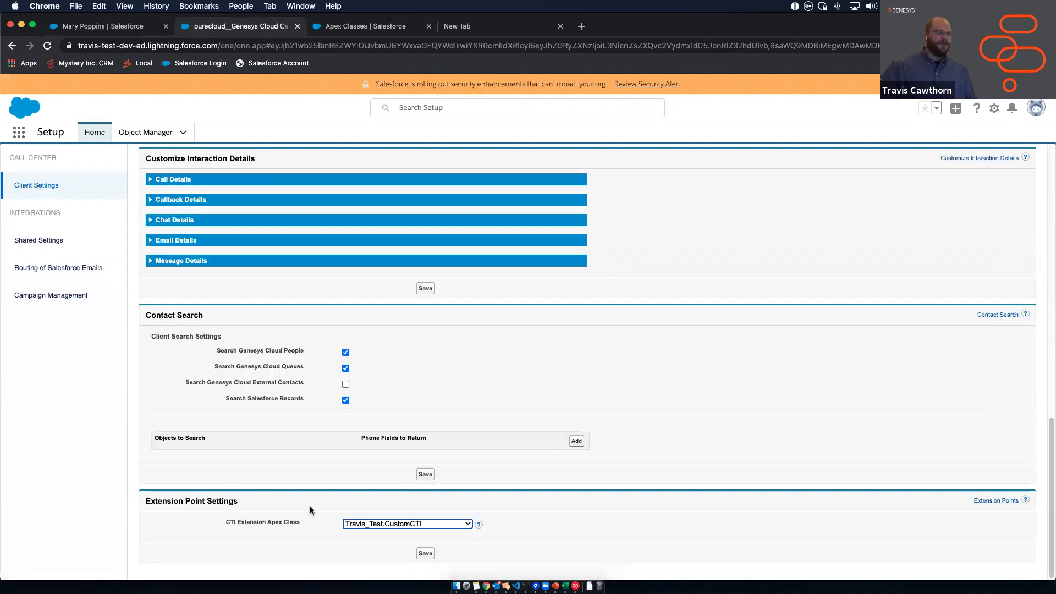
# Set the Client Event Message Type to Lightning Message Channel in the client settings
pyautogui.scroll(20, 319, 501)
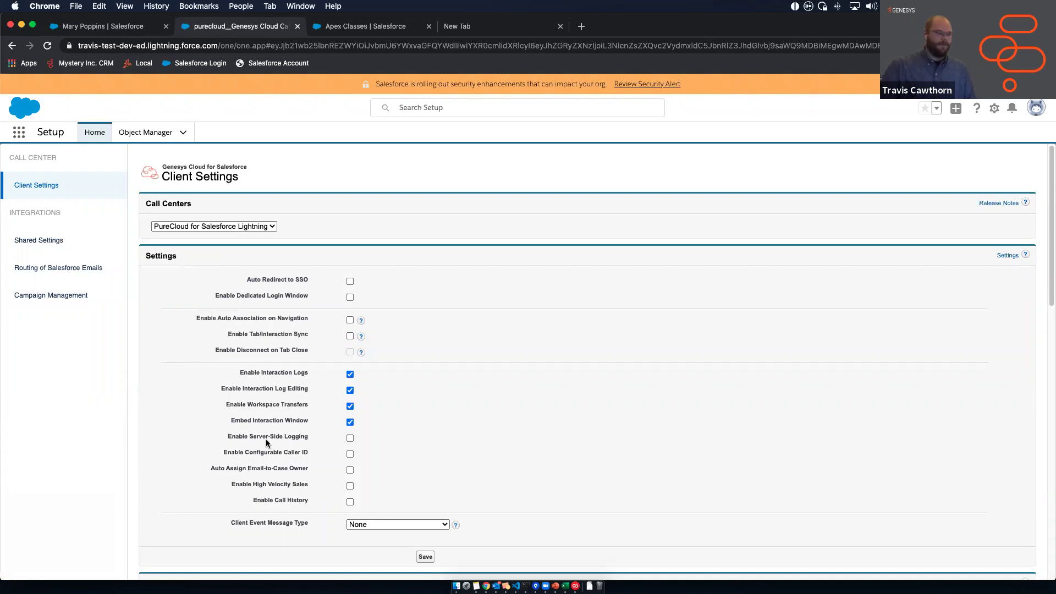
pyautogui.scroll(-2, 308, 479)
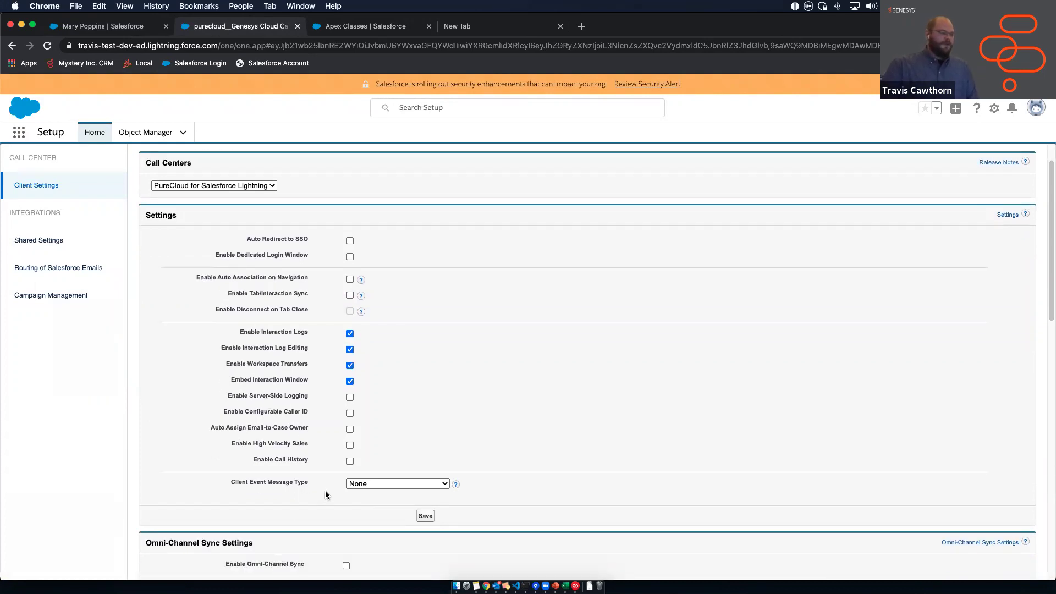
pyautogui.click(385, 483)
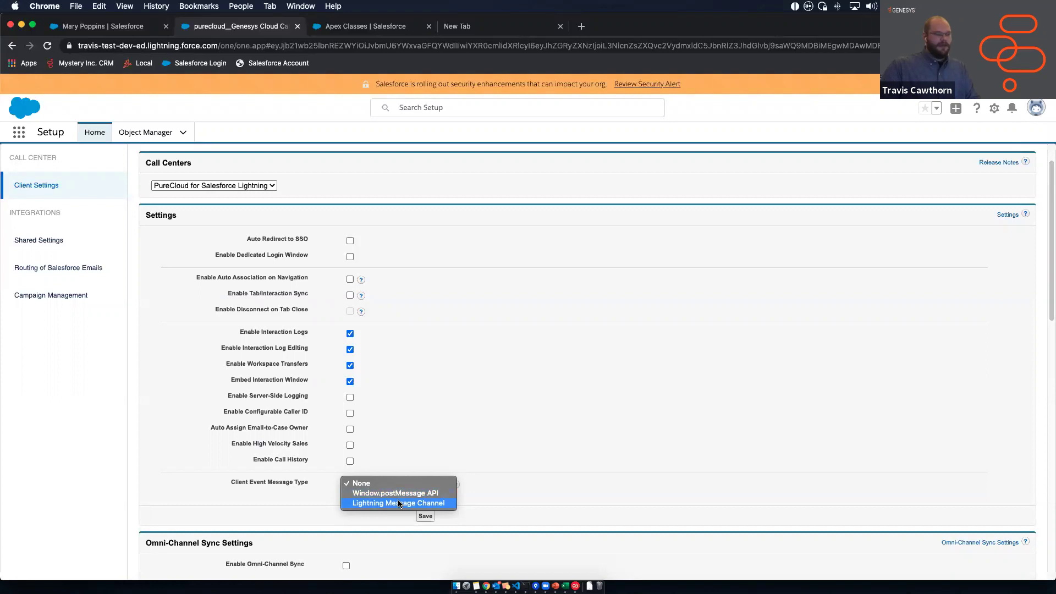
pyautogui.click(398, 503)
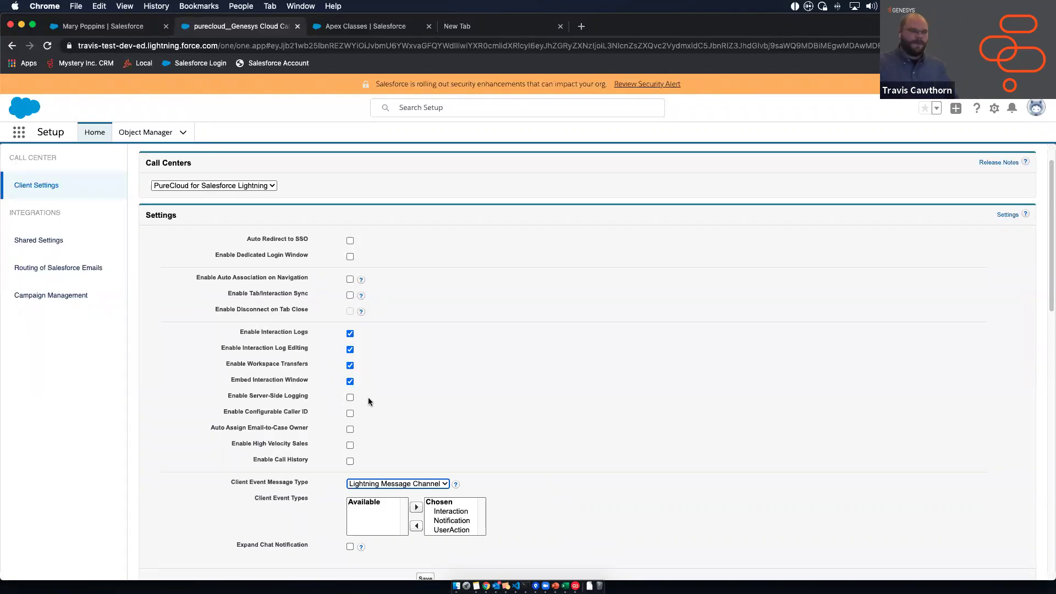
# Remove Interaction, Notification and UserAction from the chosen Client Event Types
pyautogui.click(454, 512)
pyautogui.click(452, 521)
pyautogui.keyDown('shift'); pyautogui.click(452, 531); pyautogui.keyUp('shift')
pyautogui.keyDown('shift'); pyautogui.click(454, 512); pyautogui.keyUp('shift')
pyautogui.click(417, 526)
pyautogui.click(448, 512)
pyautogui.keyDown('shift'); pyautogui.click(445, 531); pyautogui.keyUp('shift')
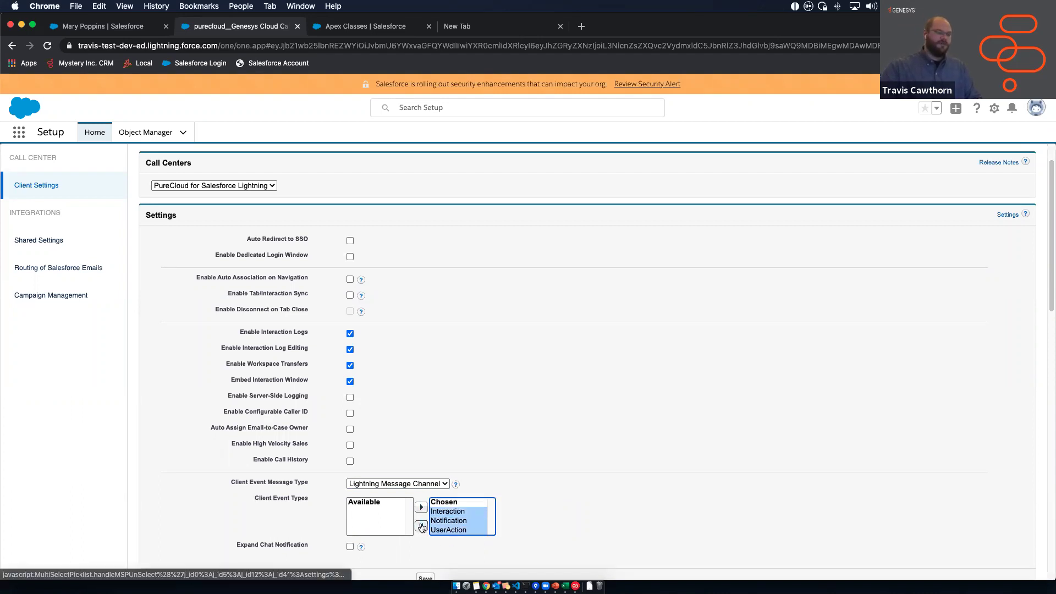
pyautogui.click(421, 525)
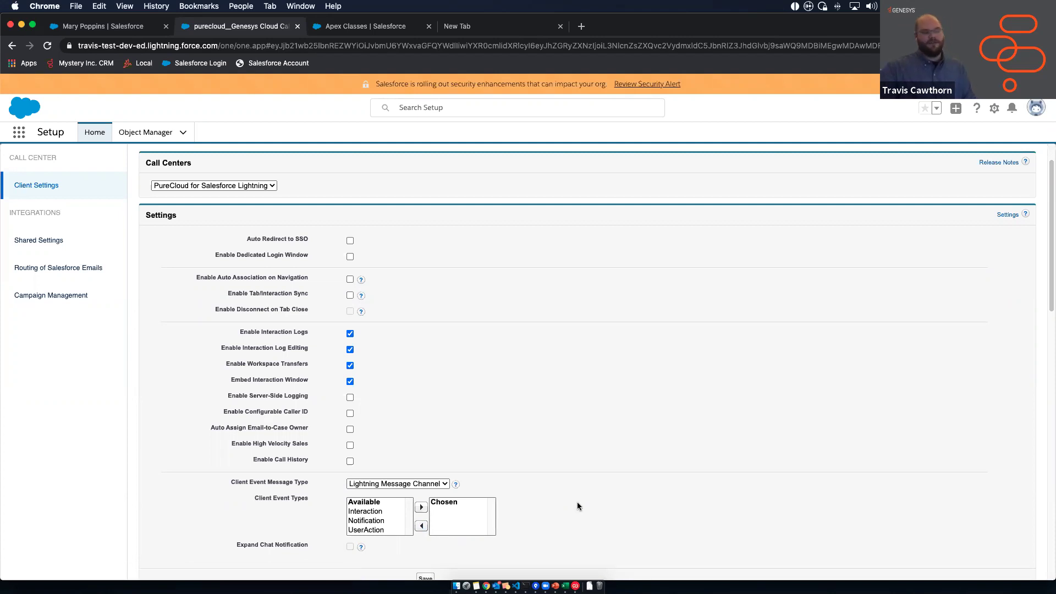
# Add Interaction, Notification and UserAction back to the chosen Client Event Types
pyautogui.click(375, 512)
pyautogui.click(381, 530)
pyautogui.click(379, 513)
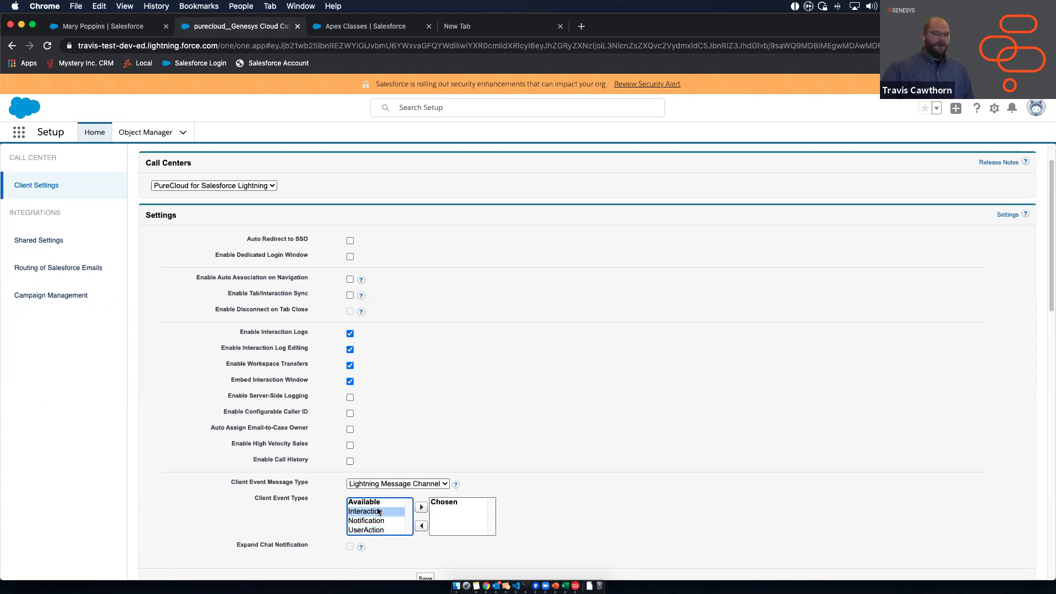
pyautogui.click(421, 506)
pyautogui.click(380, 512)
pyautogui.keyDown('shift'); pyautogui.click(388, 520); pyautogui.keyUp('shift')
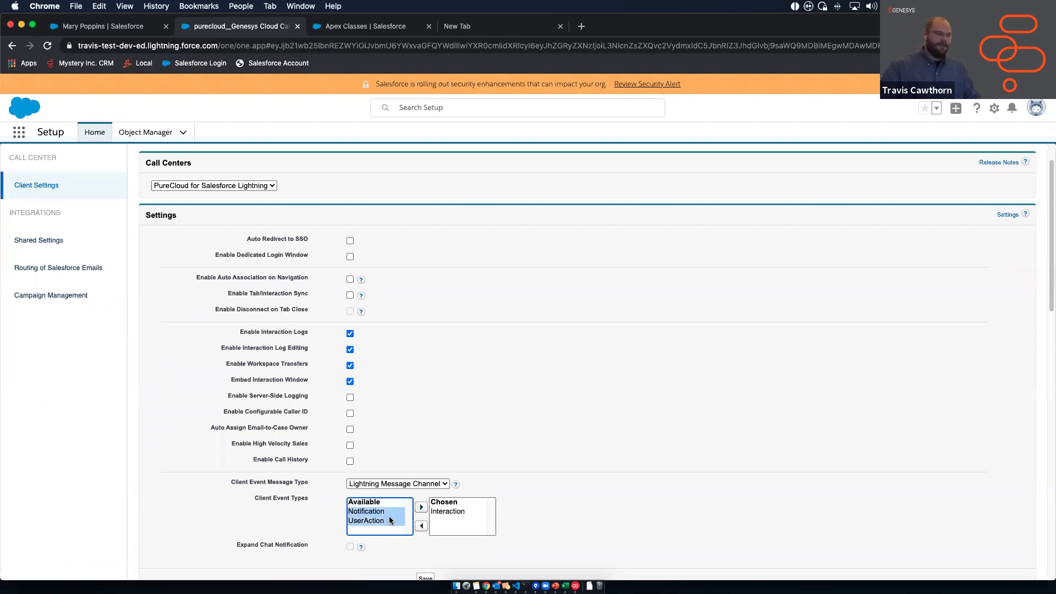
pyautogui.click(421, 507)
# Save the client settings and check them on the page
pyautogui.scroll(-1, 484, 537)
pyautogui.click(426, 557)
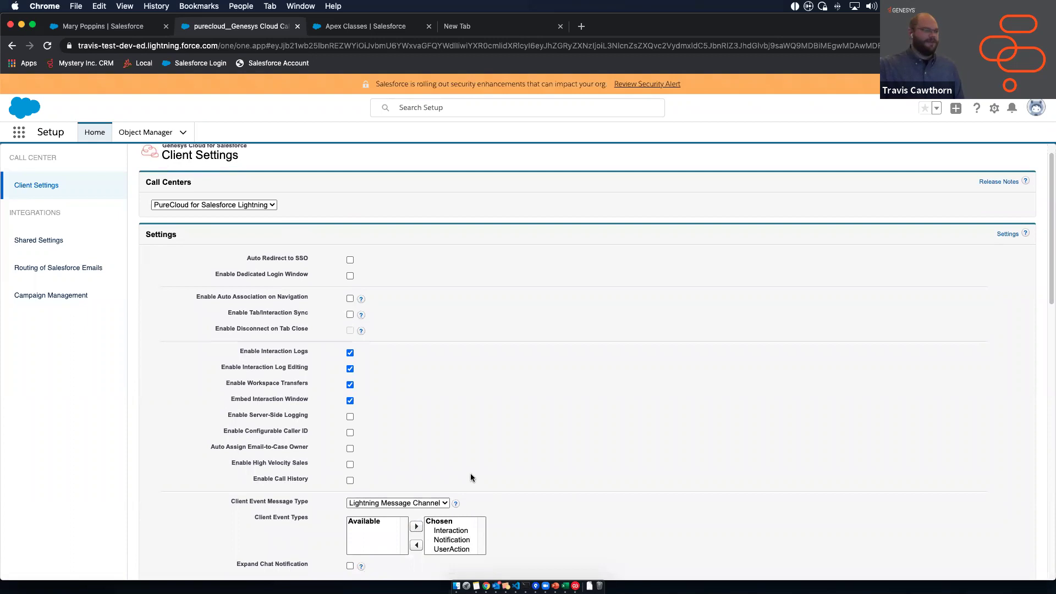
pyautogui.scroll(-2, 472, 476)
pyautogui.scroll(-6, 470, 473)
pyautogui.scroll(10, 459, 483)
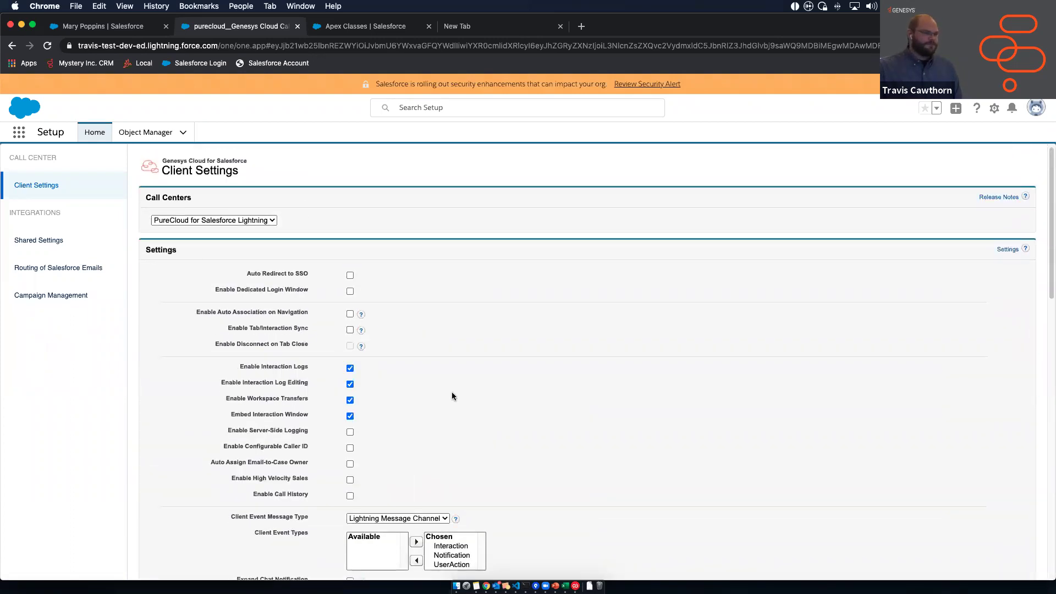
# Return to the contact record, reload the page, and open the phone client
pyautogui.click(127, 26)
pyautogui.click(48, 46)
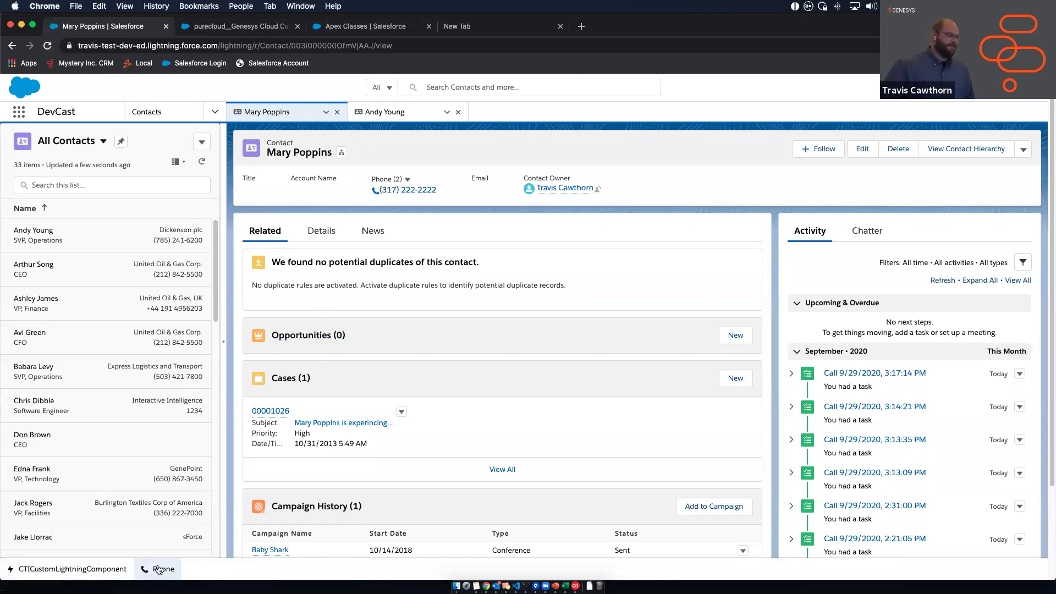
pyautogui.click(158, 570)
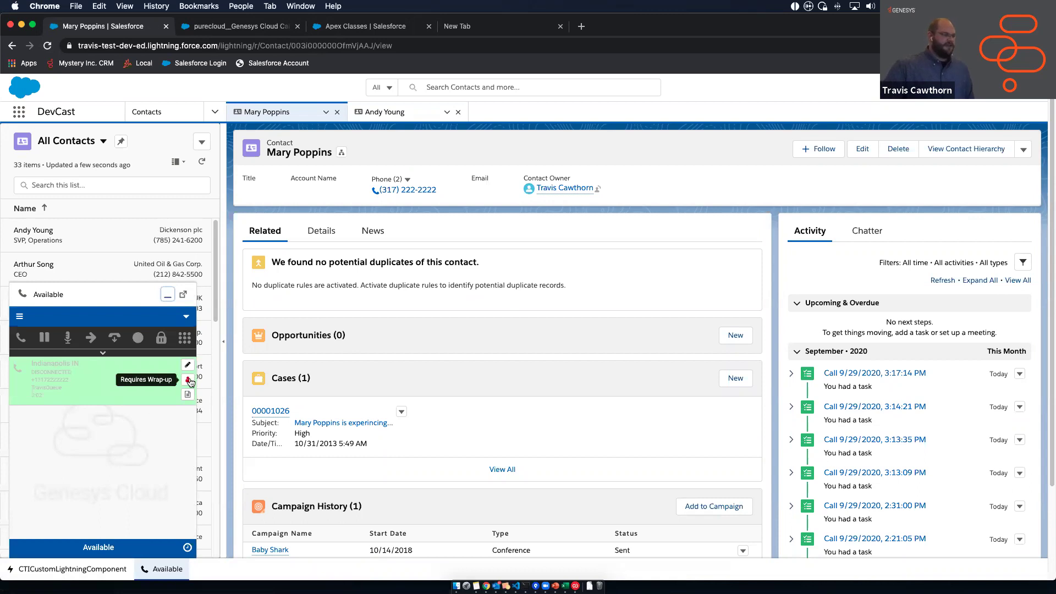
# Wrap up the disconnected call with the code Really Really Really Really Long Wrap-up Code
pyautogui.click(188, 384)
pyautogui.click(152, 407)
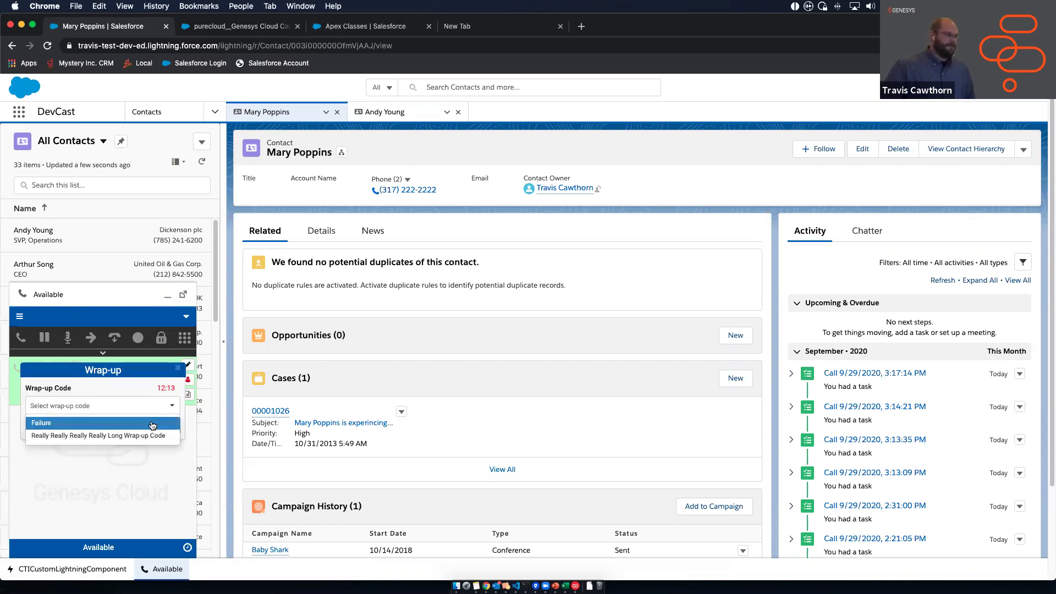
pyautogui.click(141, 435)
pyautogui.click(165, 425)
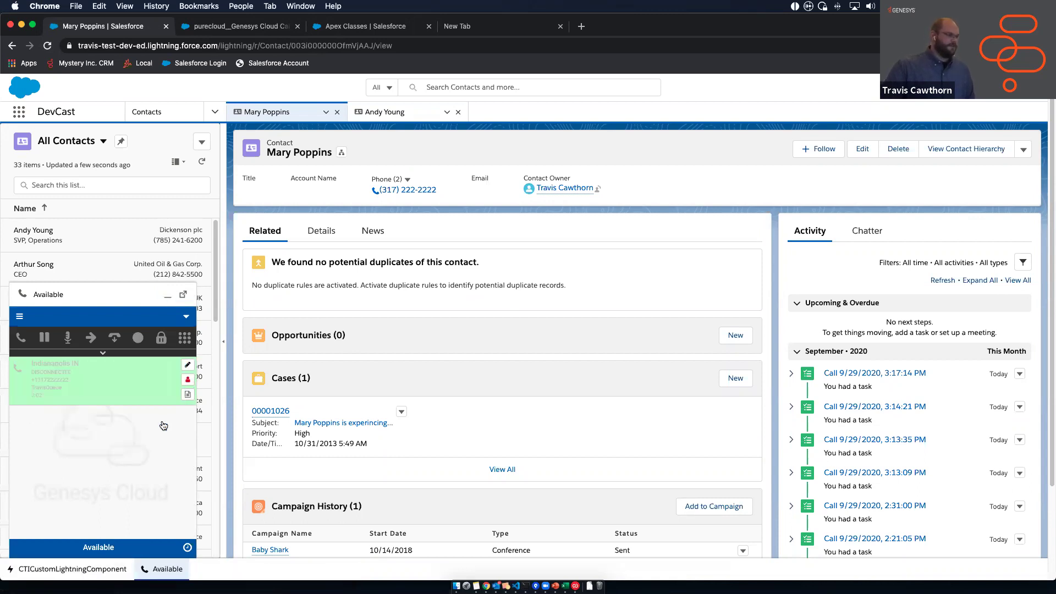
# Open the CTICustomLightningComponent utility and select the whole Interaction Id value
pyautogui.click(73, 570)
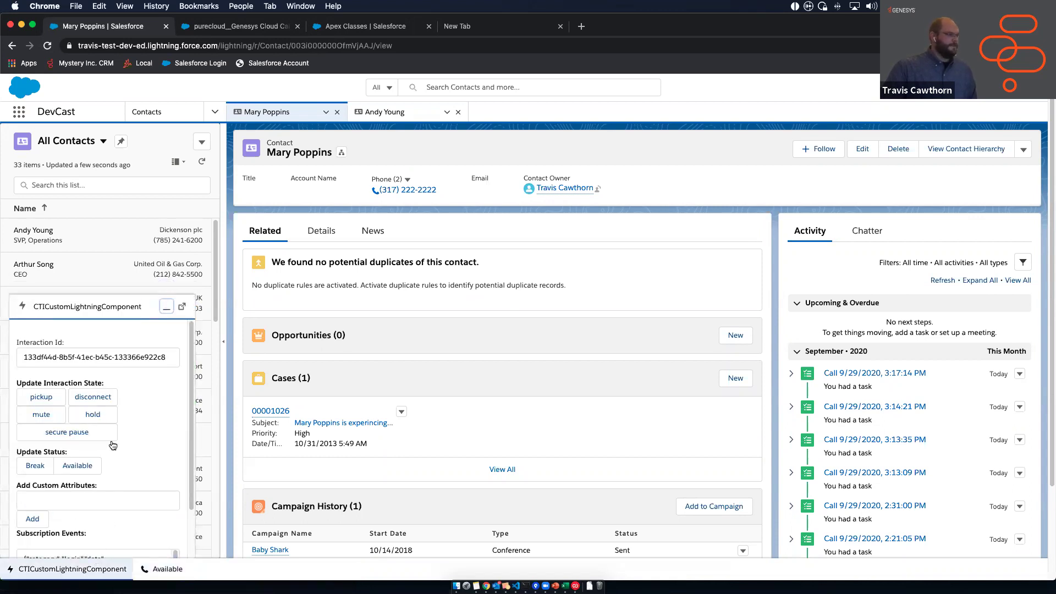
pyautogui.tripleClick(170, 361)
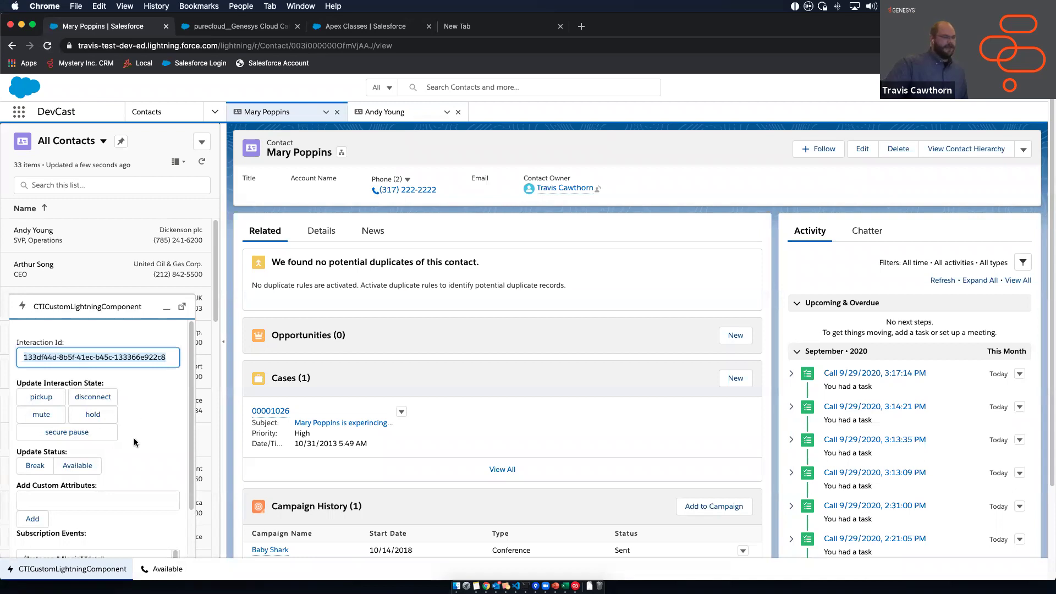
# Reselect the Interaction Id value, switch the agent status between Break and Available from the component, and leave it on Available
pyautogui.click(144, 357)
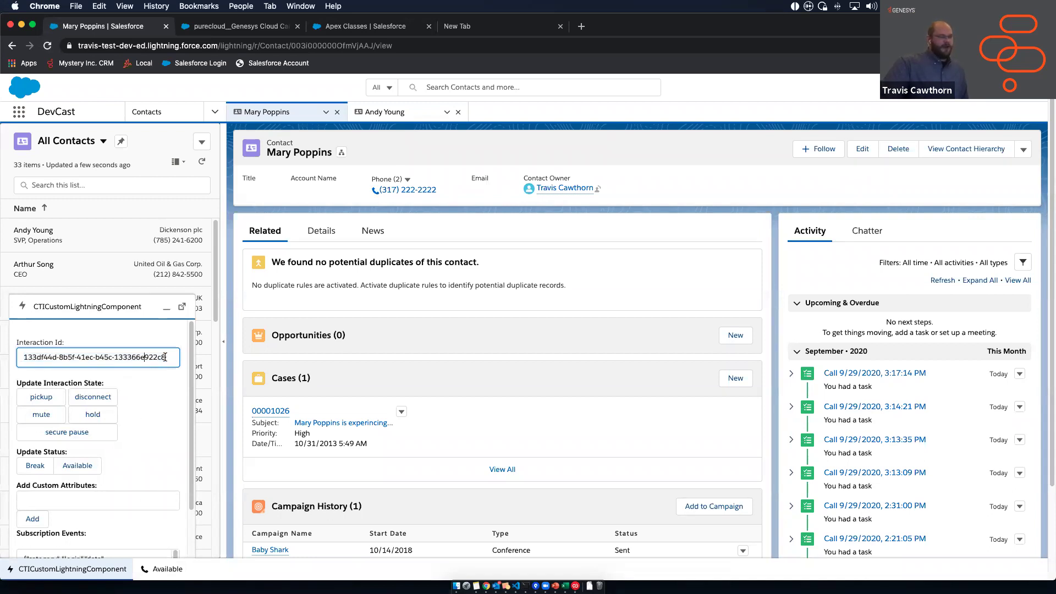
pyautogui.tripleClick(112, 353)
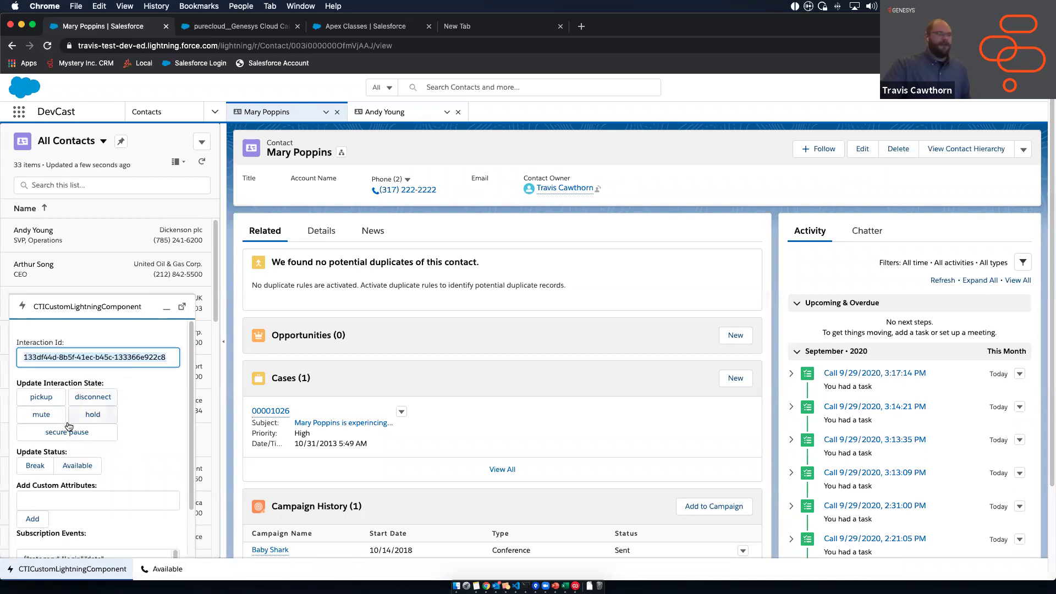
pyautogui.click(44, 471)
pyautogui.click(66, 471)
pyautogui.click(41, 468)
pyautogui.click(87, 465)
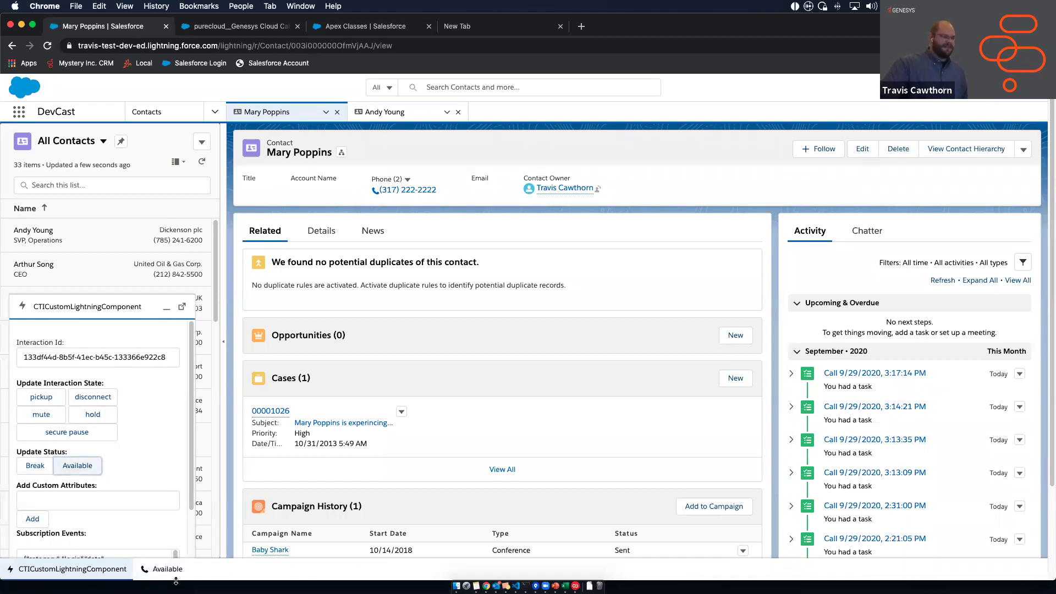
pyautogui.click(43, 469)
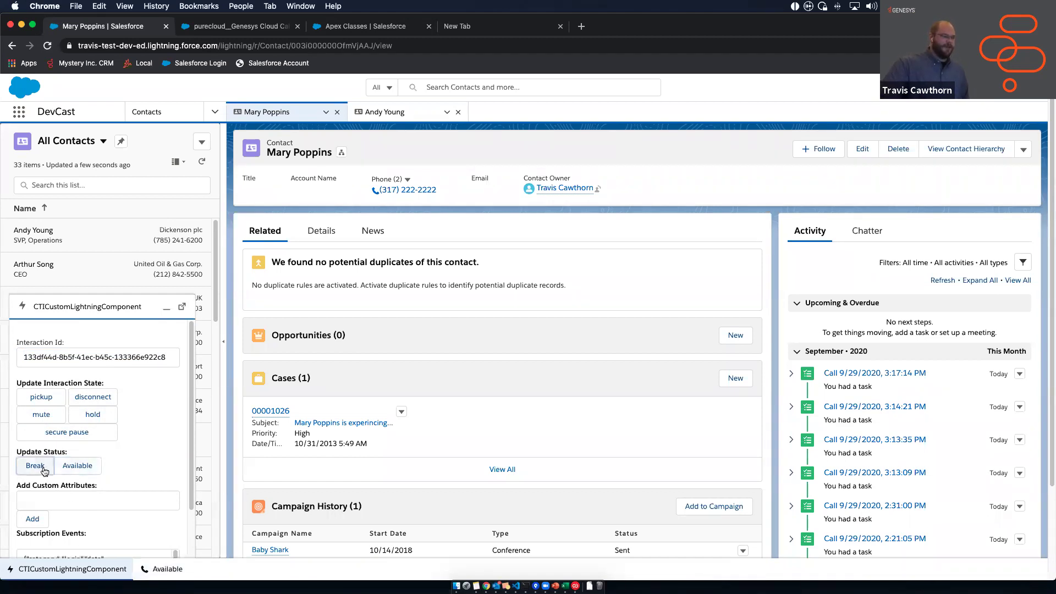
pyautogui.click(77, 466)
# Examine the category and type of the first login event in the component's Subscription Events log
pyautogui.scroll(-2, 151, 496)
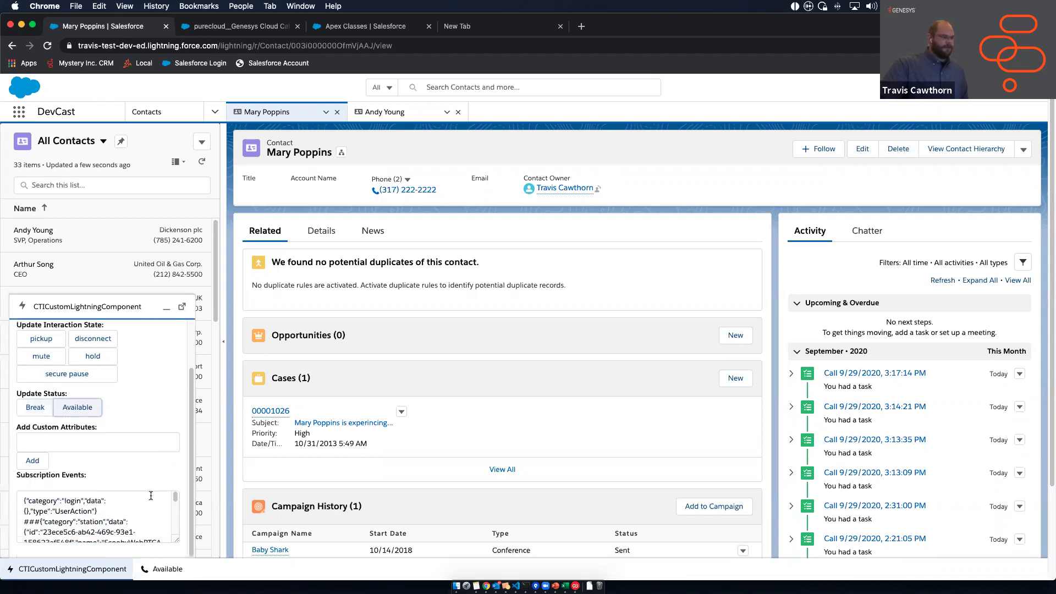
pyautogui.scroll(-2, 147, 491)
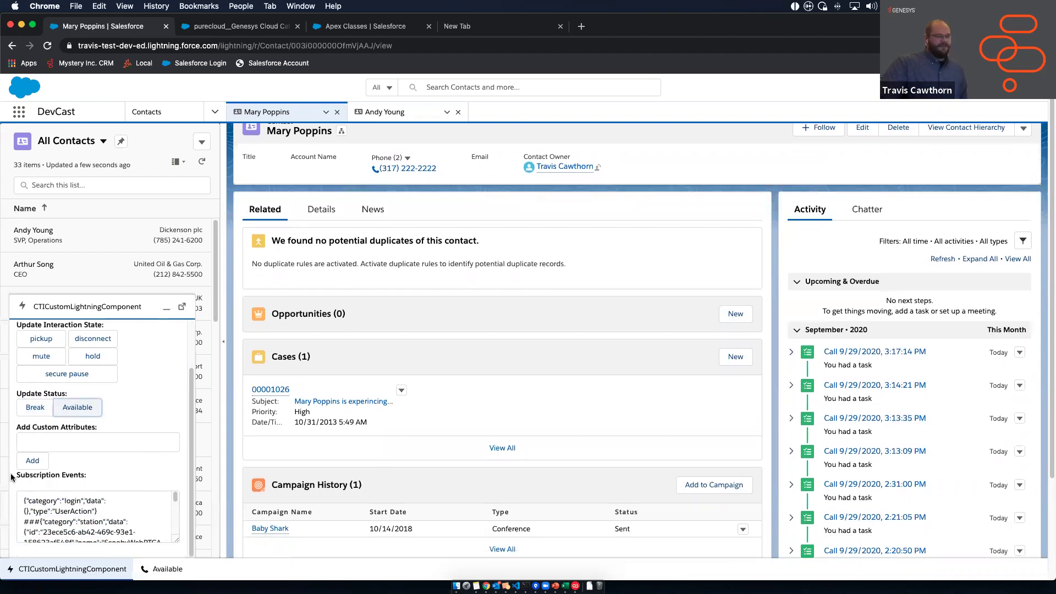
pyautogui.scroll(2, 151, 421)
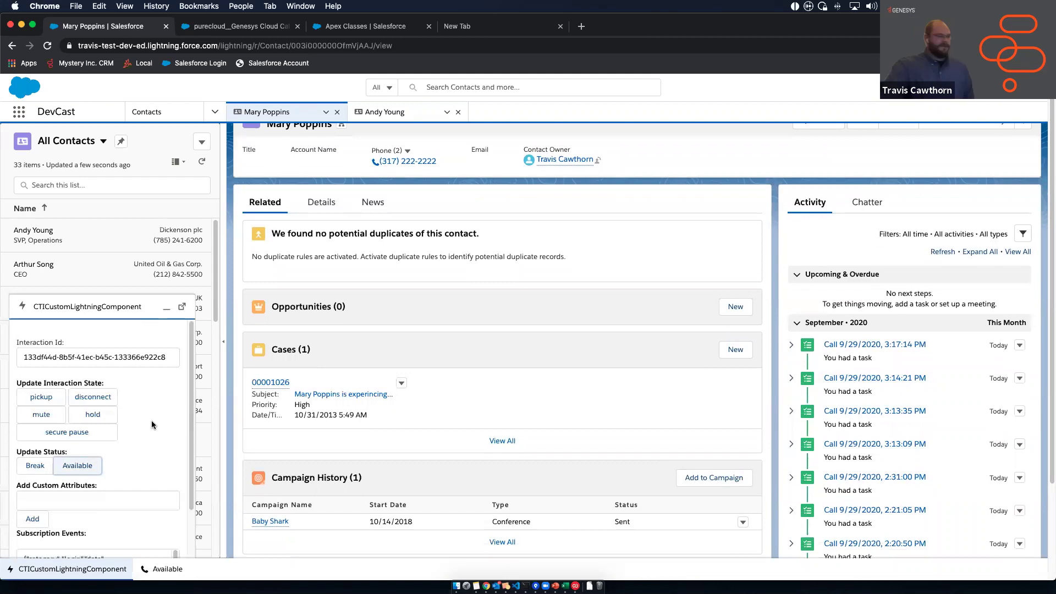
pyautogui.scroll(-2, 148, 449)
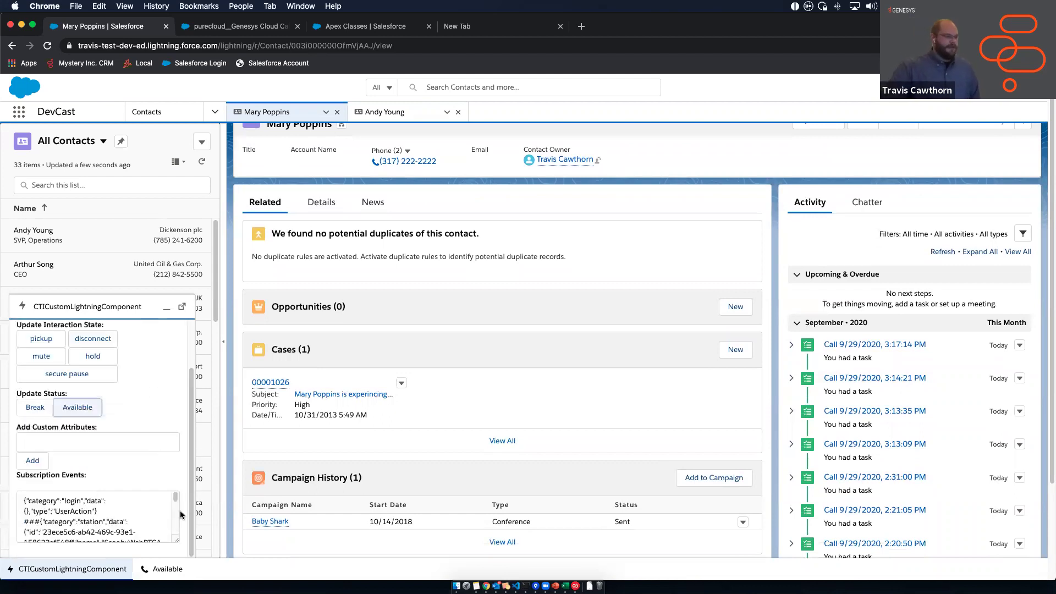
pyautogui.doubleClick(78, 501)
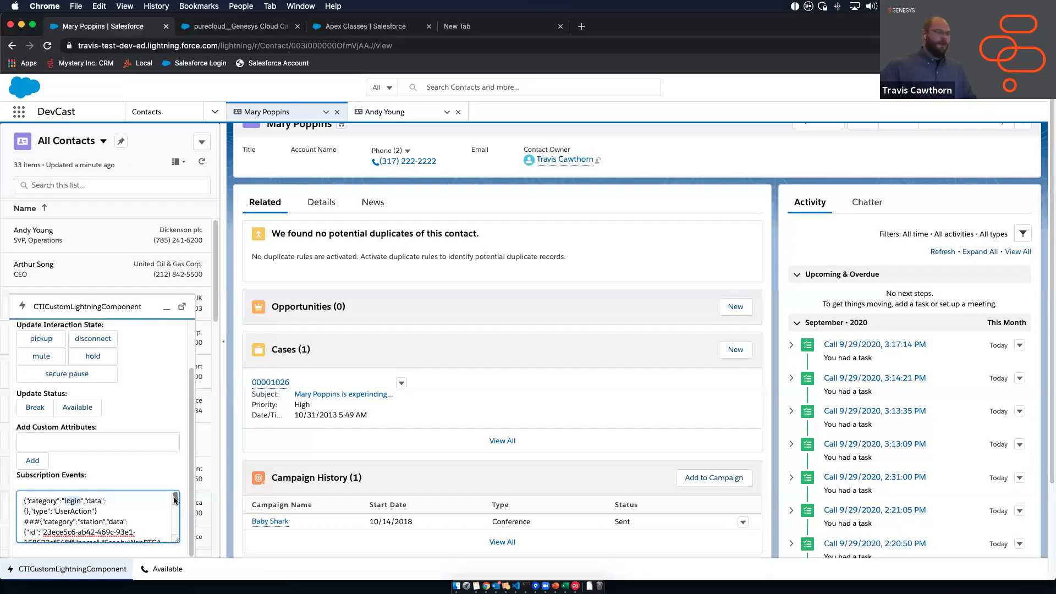
pyautogui.scroll(-1, 158, 517)
pyautogui.scroll(1, 147, 514)
pyautogui.doubleClick(73, 512)
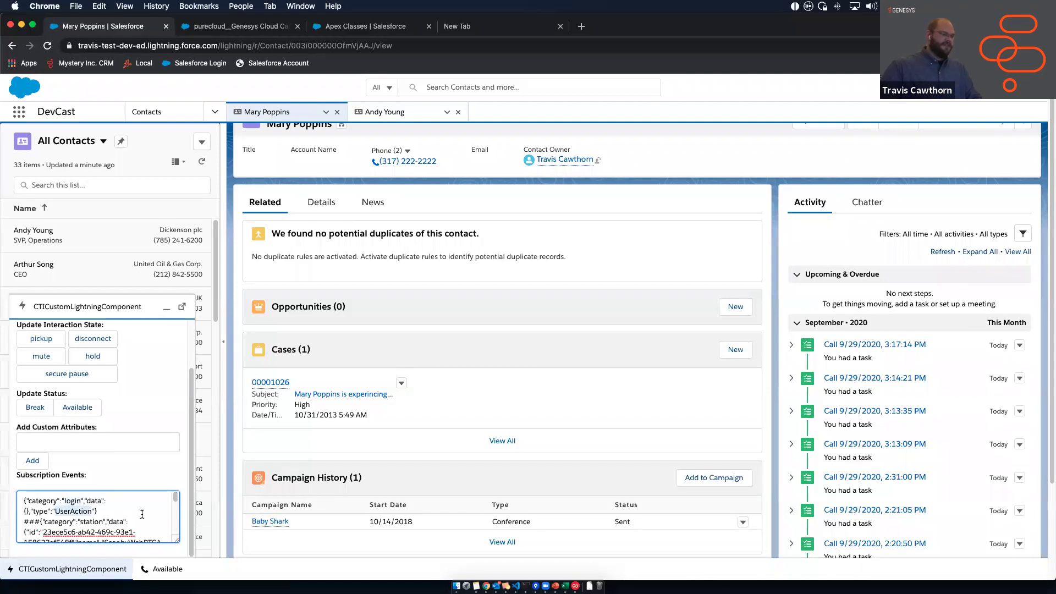
# Read through the station, routingStatus, status and acw events in the Subscription Events log
pyautogui.scroll(-3, 140, 521)
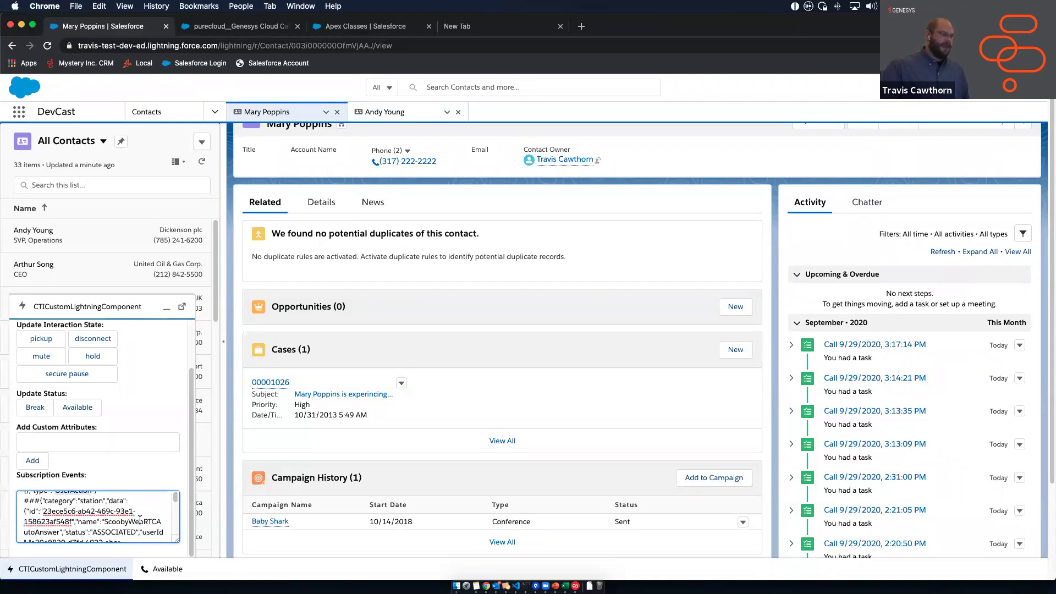
pyautogui.scroll(-5, 137, 520)
pyautogui.scroll(-4, 134, 518)
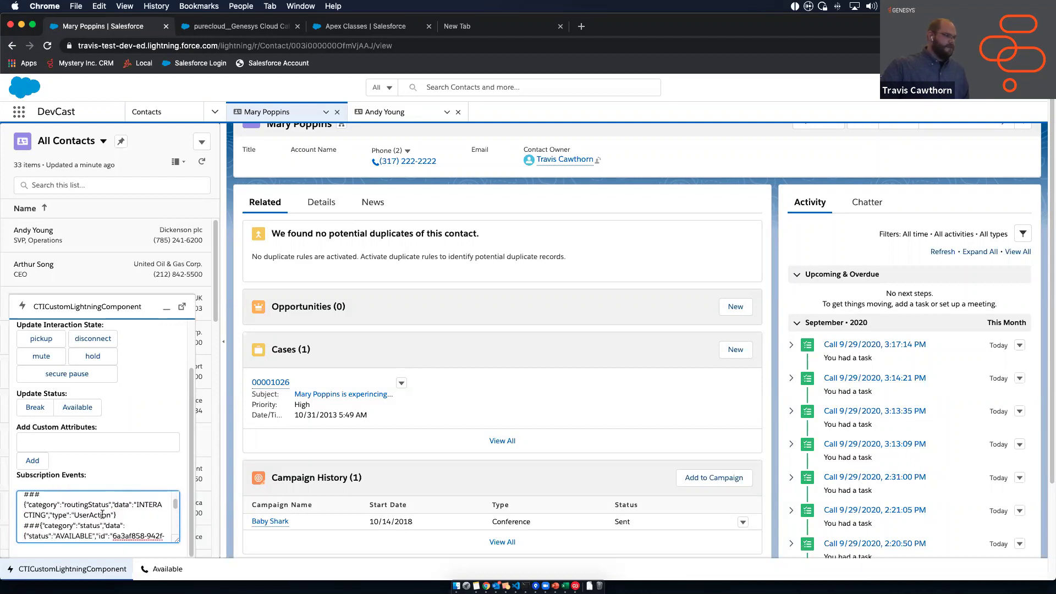
pyautogui.doubleClick(89, 504)
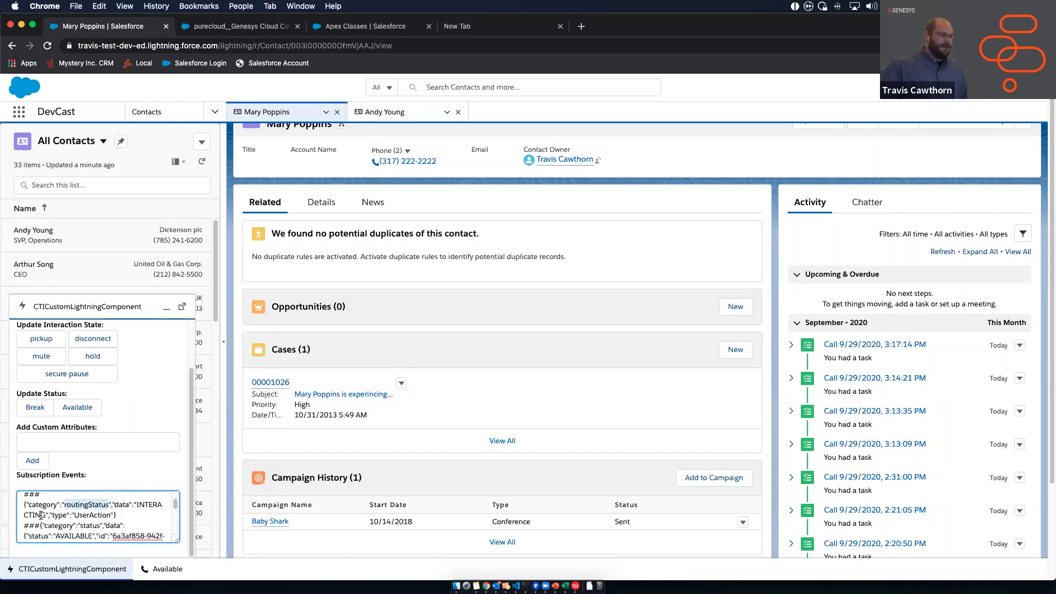
pyautogui.doubleClick(41, 515)
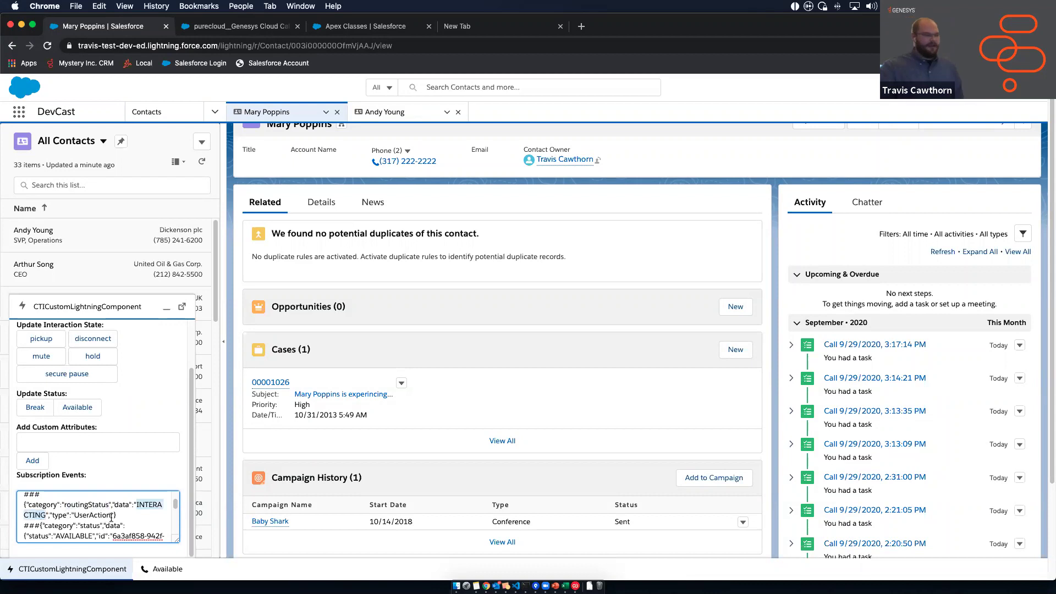
pyautogui.scroll(-1, 110, 517)
pyautogui.scroll(-3, 110, 517)
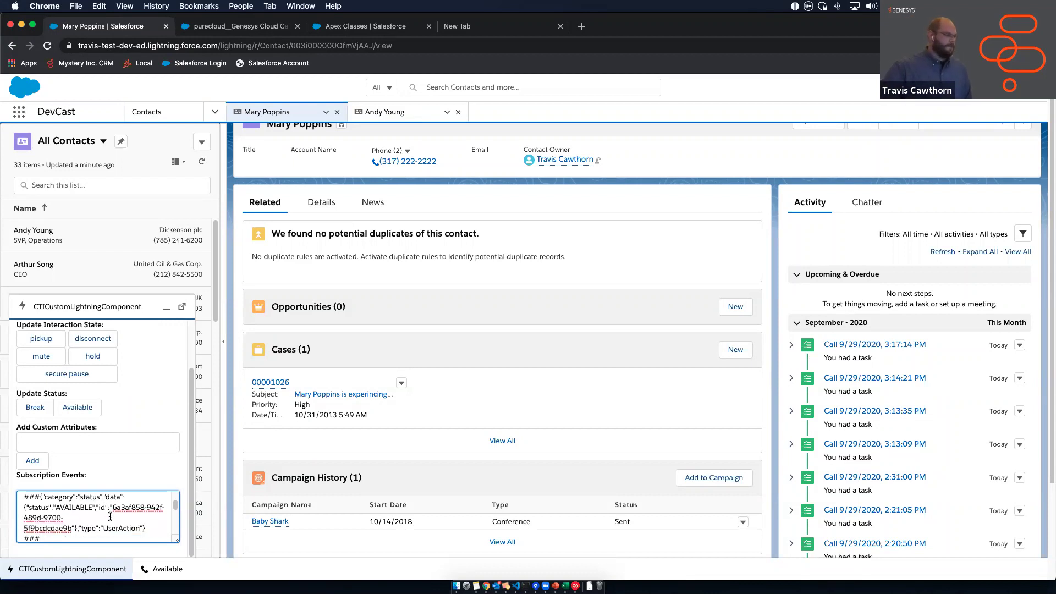
pyautogui.scroll(-5, 110, 517)
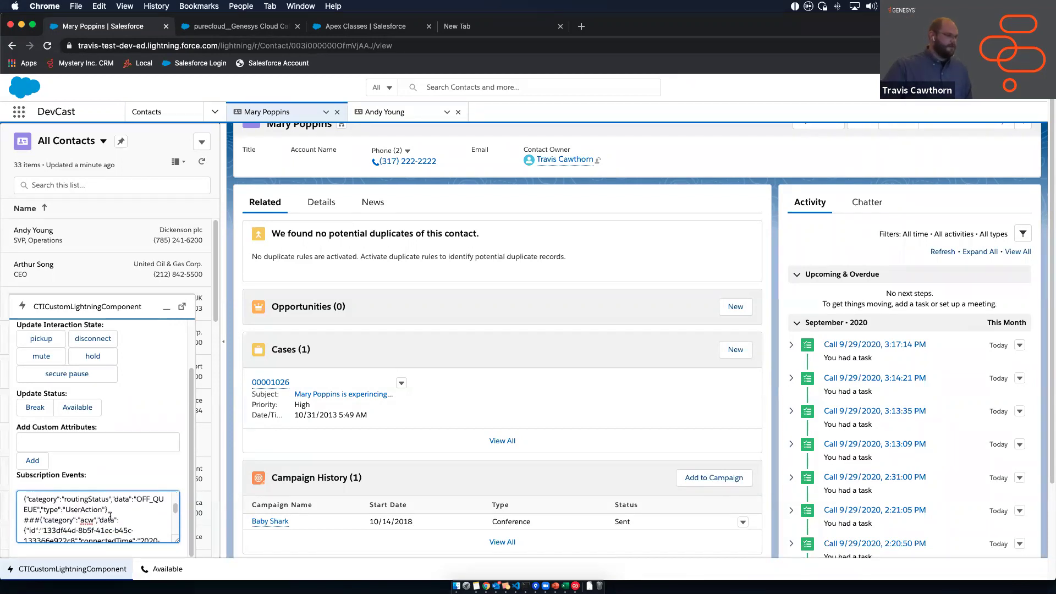
pyautogui.scroll(-5, 87, 514)
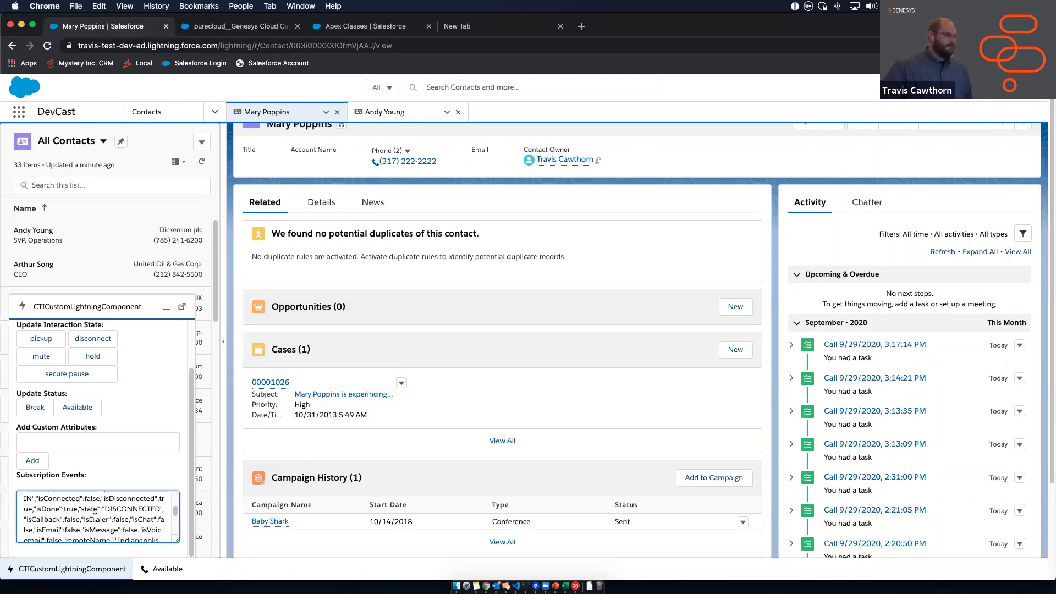
# Examine the PureCloud.User.updateStatus message for Break and the status events around it in the Subscription Events log
pyautogui.scroll(-5, 71, 524)
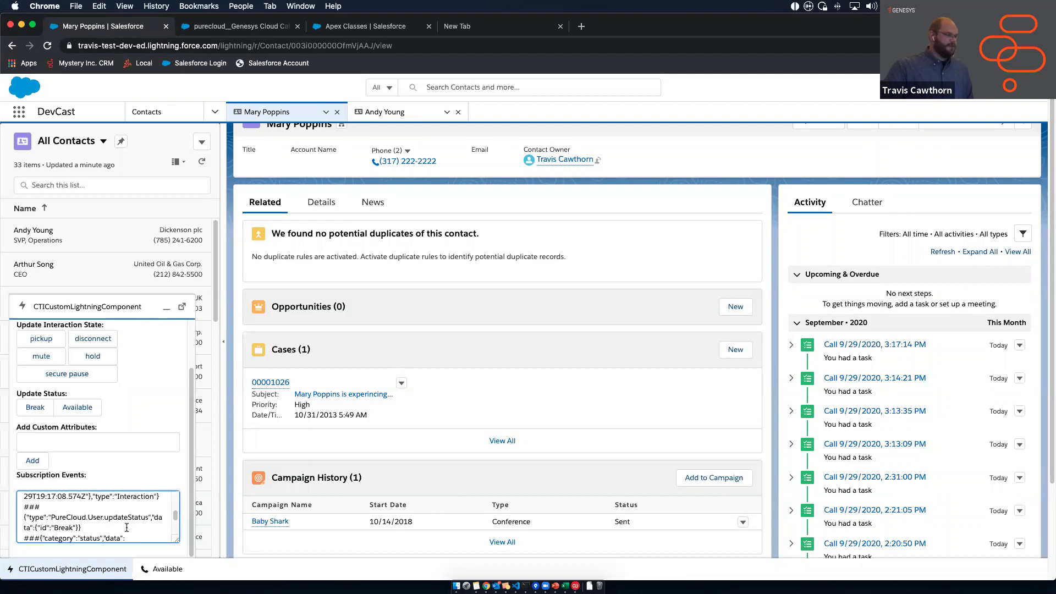
pyautogui.scroll(-2, 110, 521)
pyautogui.doubleClick(121, 503)
pyautogui.doubleClick(67, 503)
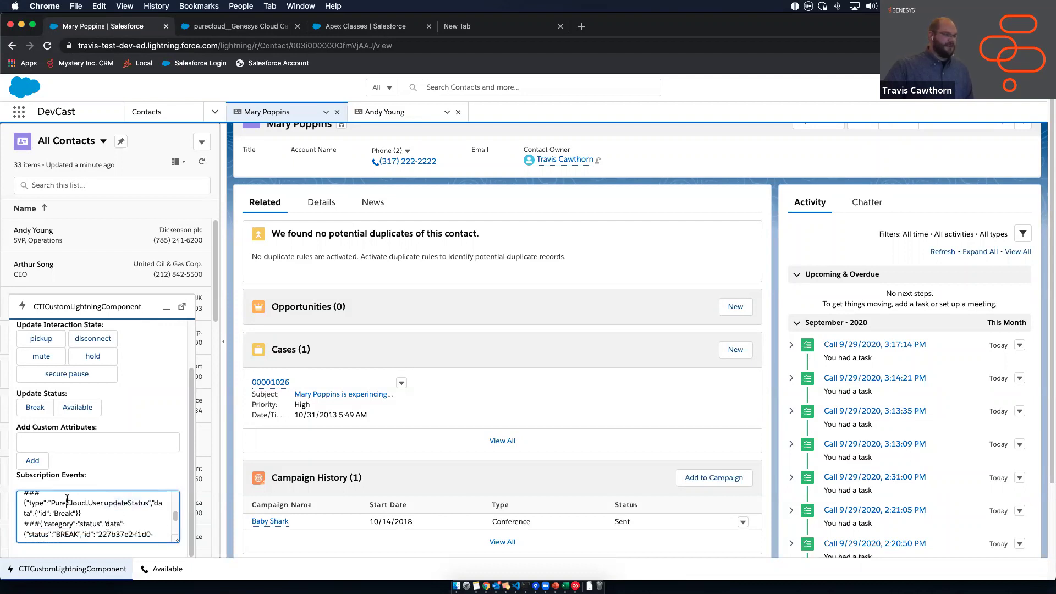
pyautogui.scroll(1, 109, 503)
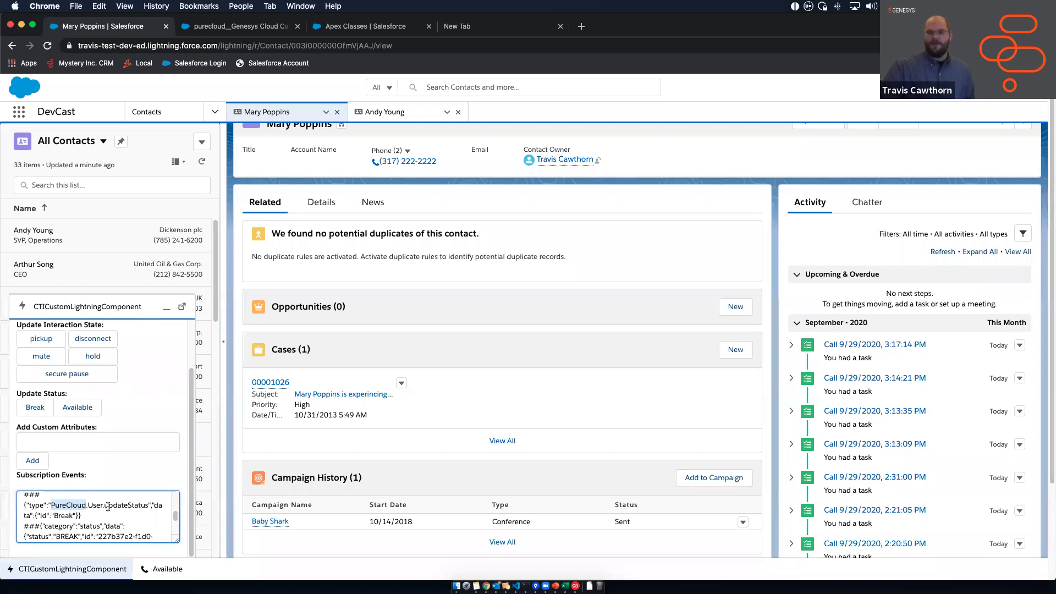
pyautogui.scroll(10, 113, 506)
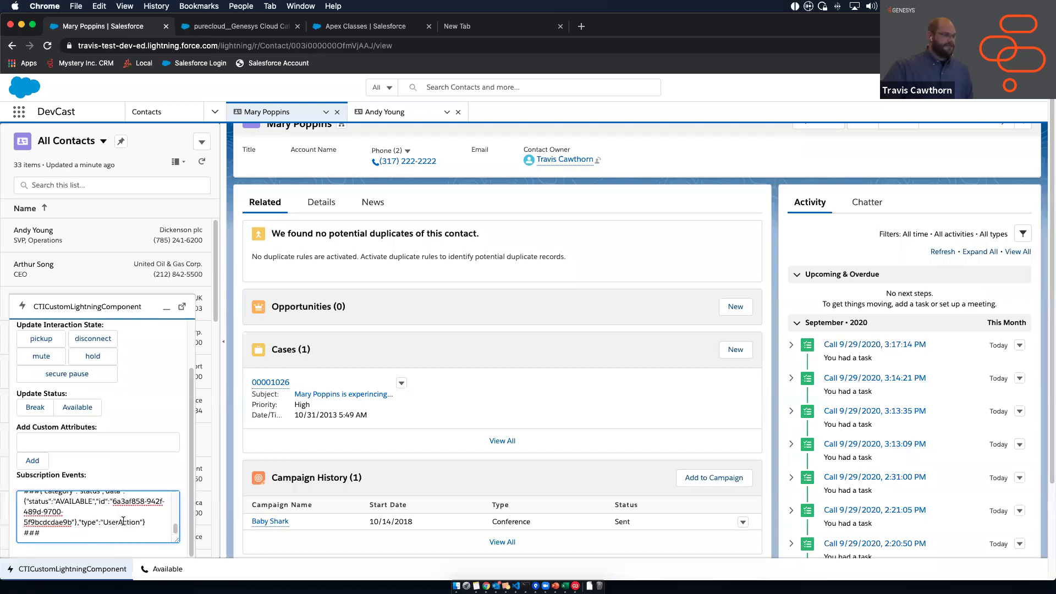
pyautogui.scroll(2, 115, 521)
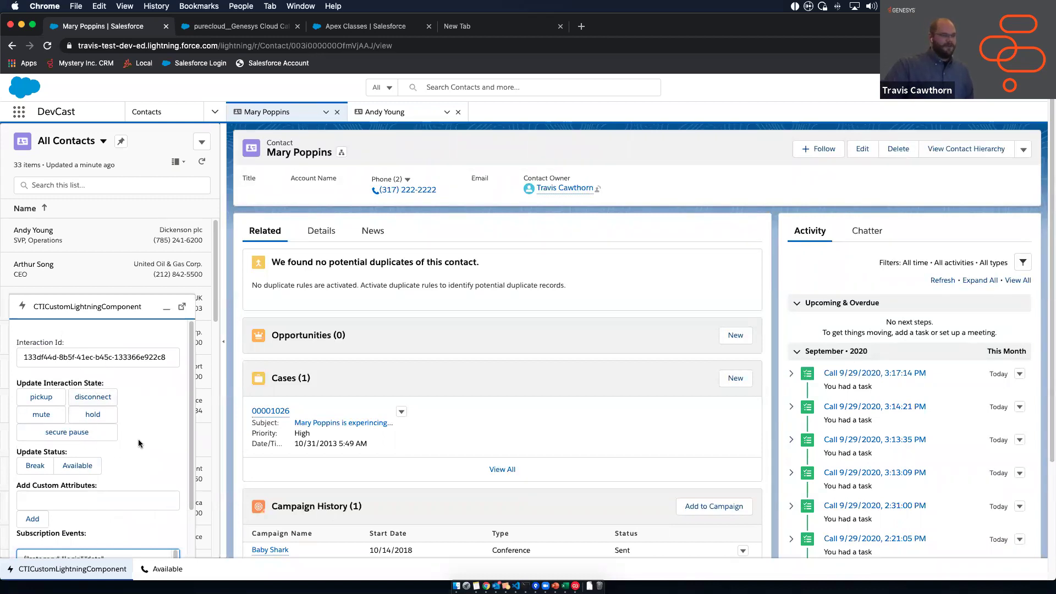
# Check the phone client and the custom component, and call the contact's phone number from the record
pyautogui.click(166, 308)
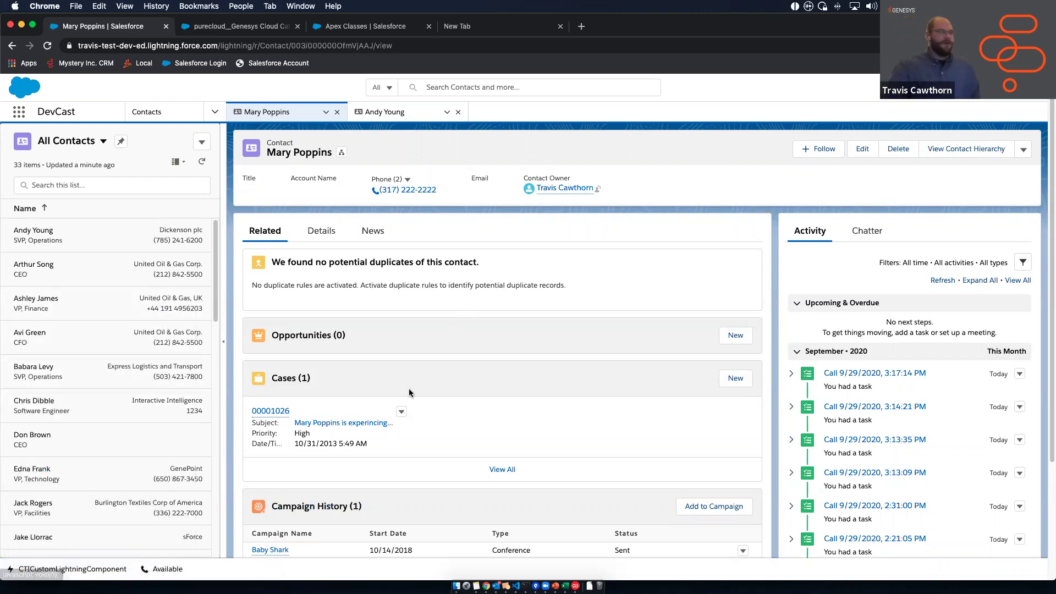
pyautogui.click(181, 569)
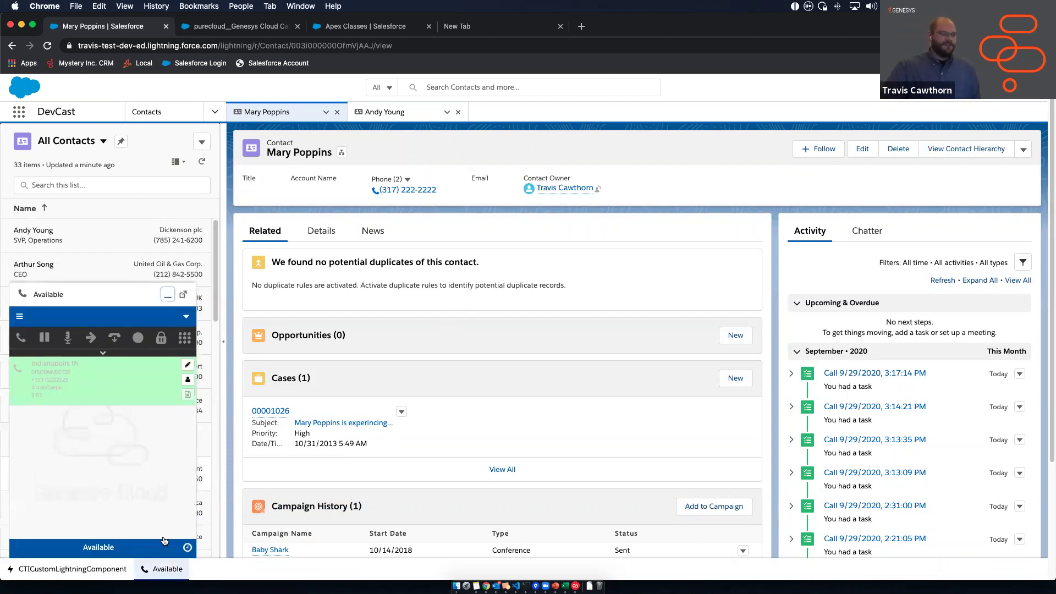
pyautogui.click(66, 569)
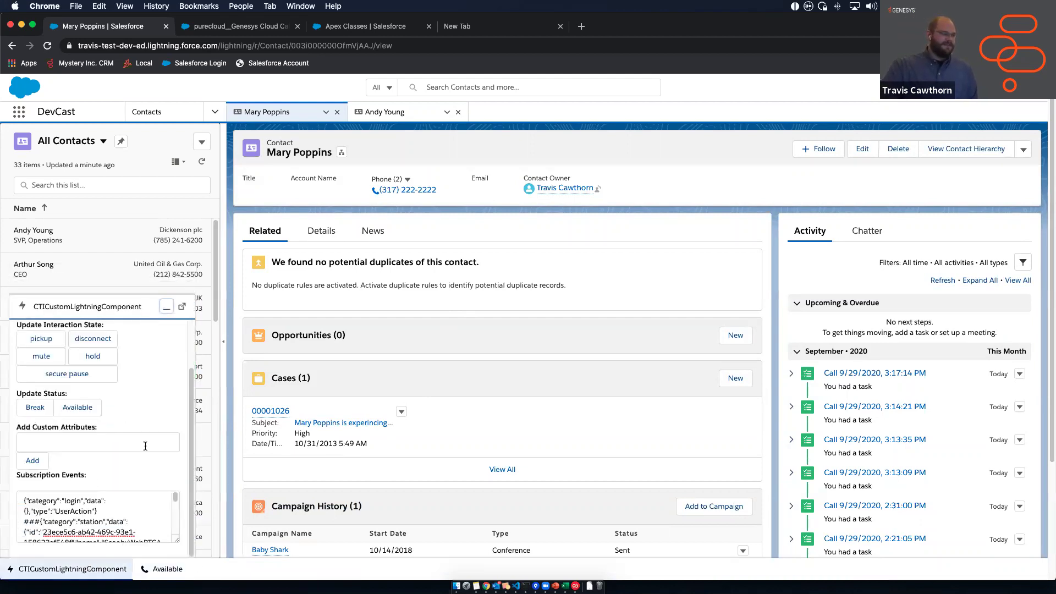
pyautogui.click(401, 189)
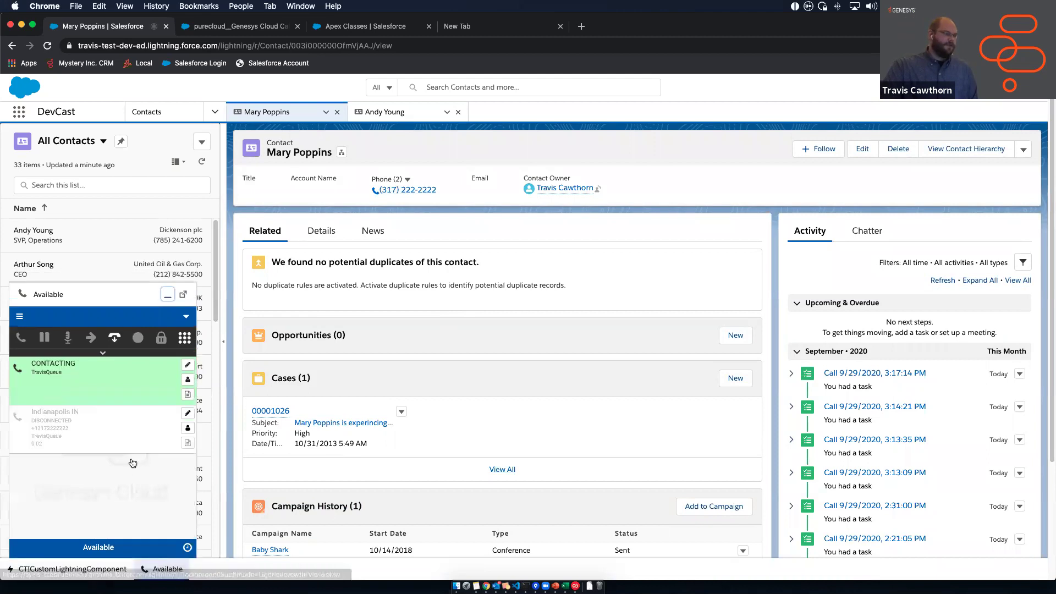
# Mute the active call from CTICustomLightningComponent and check the call in the phone client
pyautogui.click(64, 574)
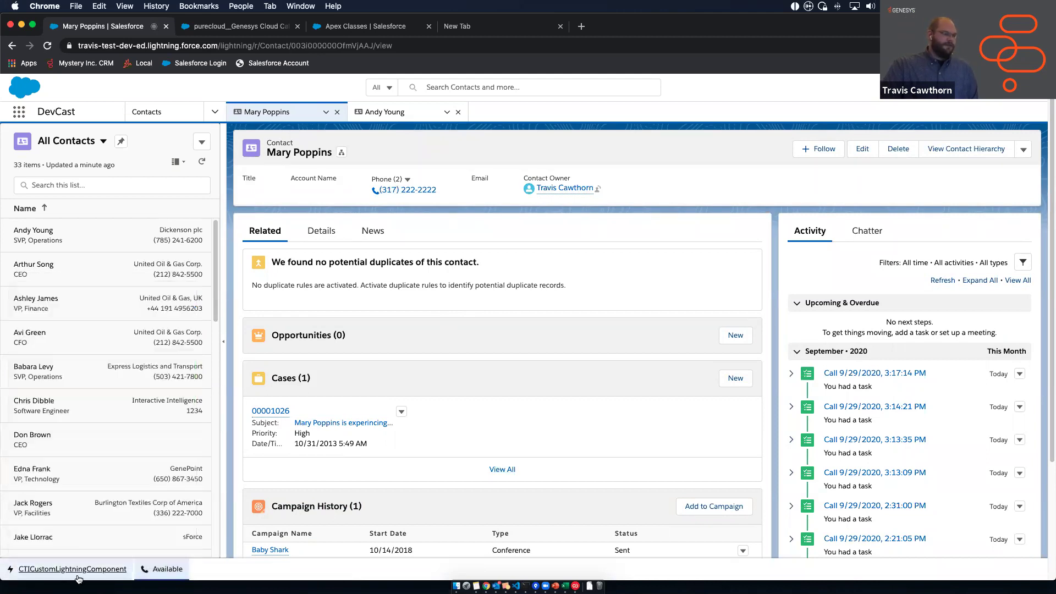
pyautogui.click(43, 418)
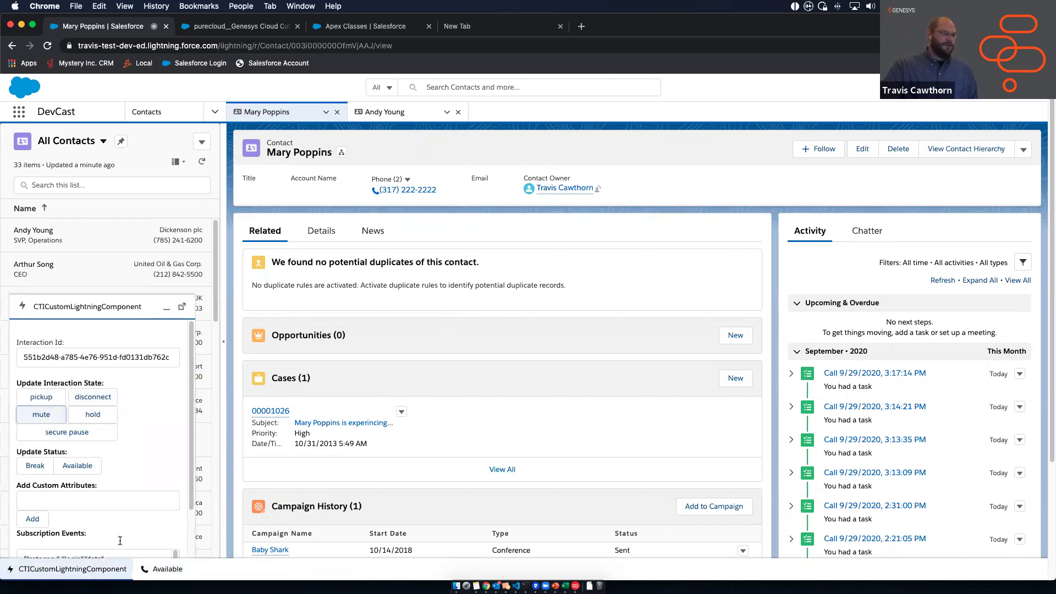
pyautogui.click(160, 569)
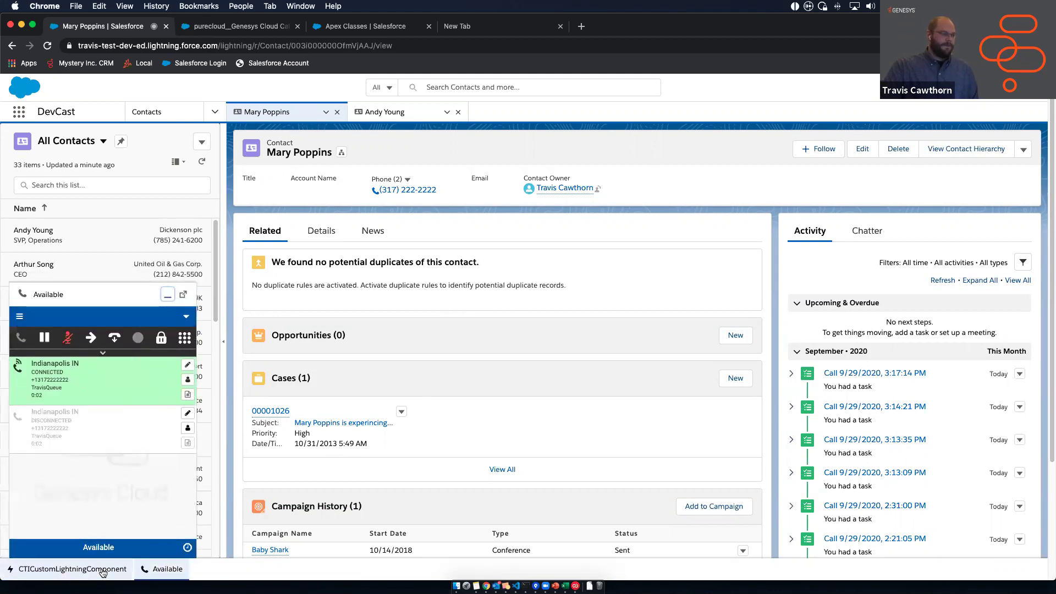
# Put the active call on hold and unmute it from CTICustomLightningComponent, and check the call in the phone client
pyautogui.click(69, 569)
pyautogui.click(83, 416)
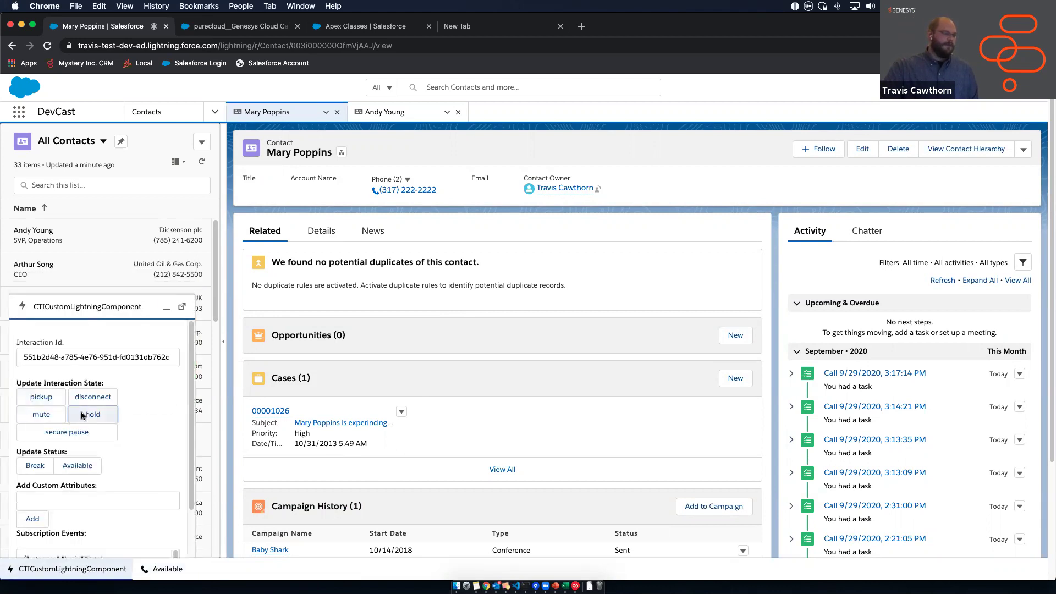
pyautogui.click(56, 421)
pyautogui.click(160, 569)
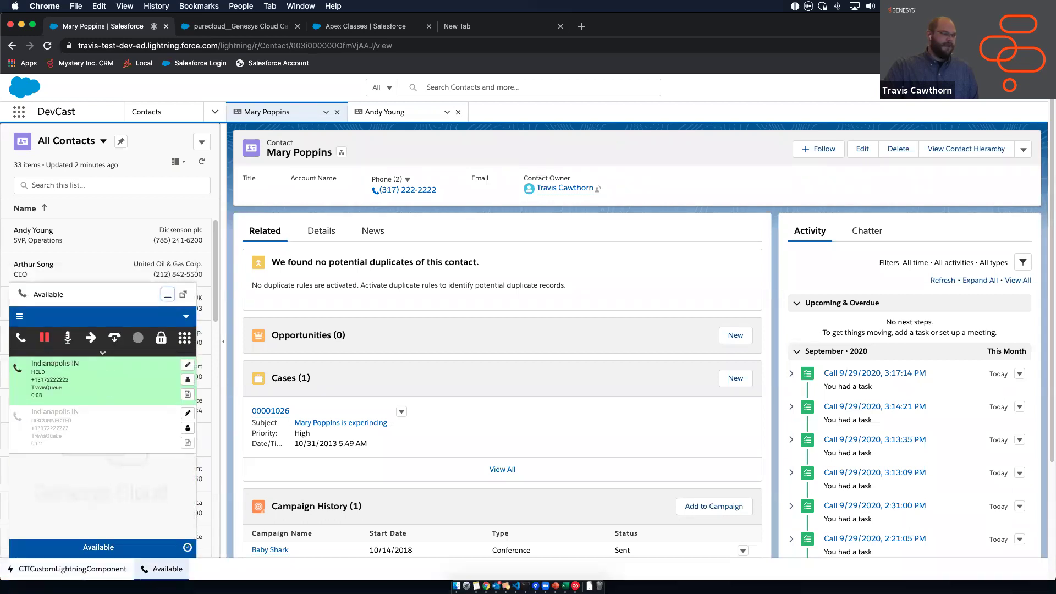
# Disconnect the held call from CTICustomLightningComponent and return to the phone client
pyautogui.click(72, 569)
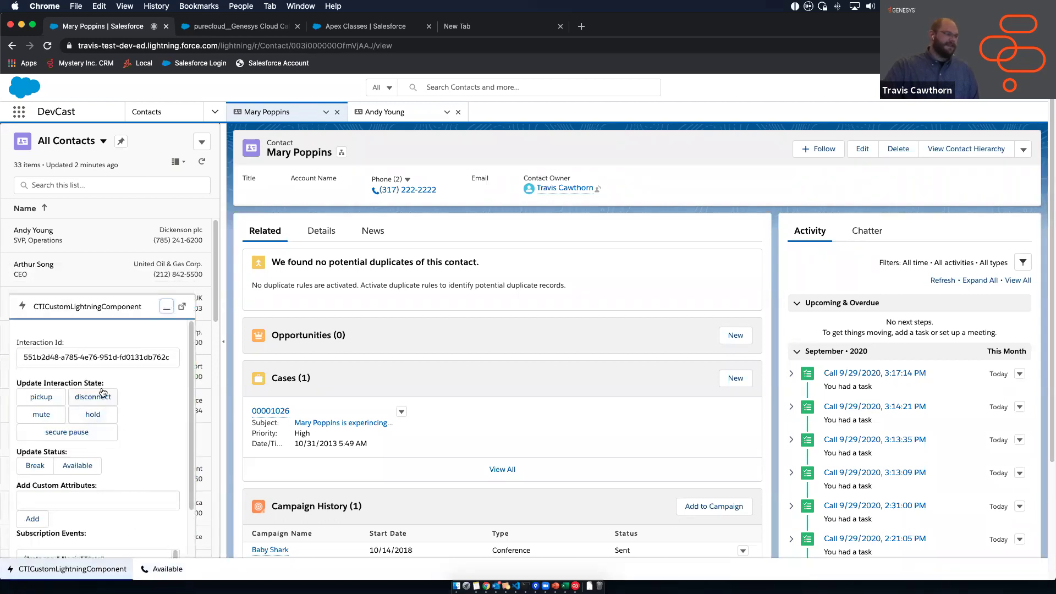
pyautogui.click(117, 393)
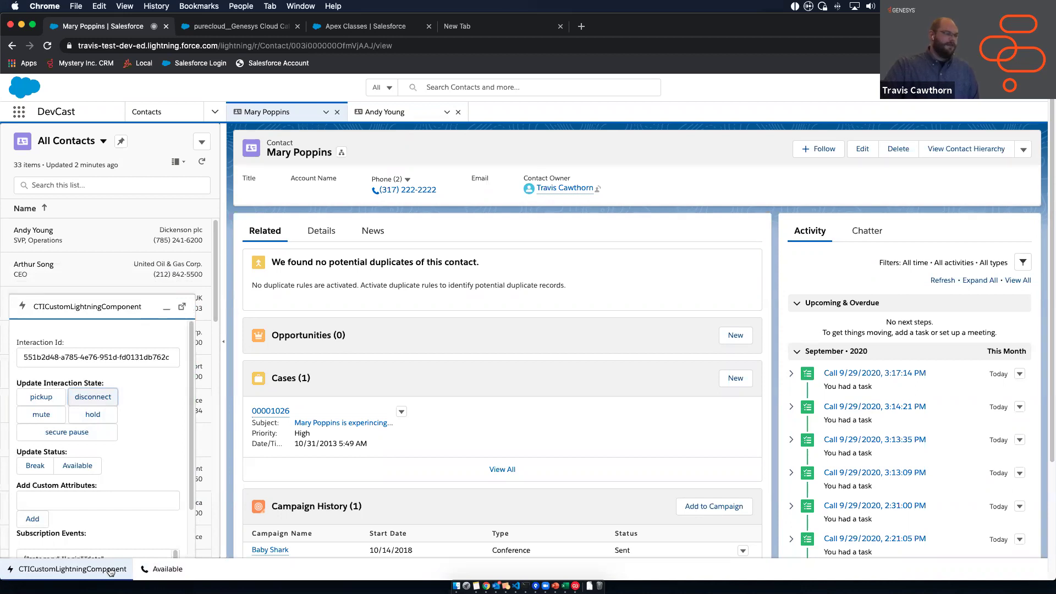
pyautogui.click(158, 570)
# Clear the disconnected interactions from the phone client and expand its additional call controls
pyautogui.click(165, 406)
pyautogui.click(138, 435)
pyautogui.click(167, 426)
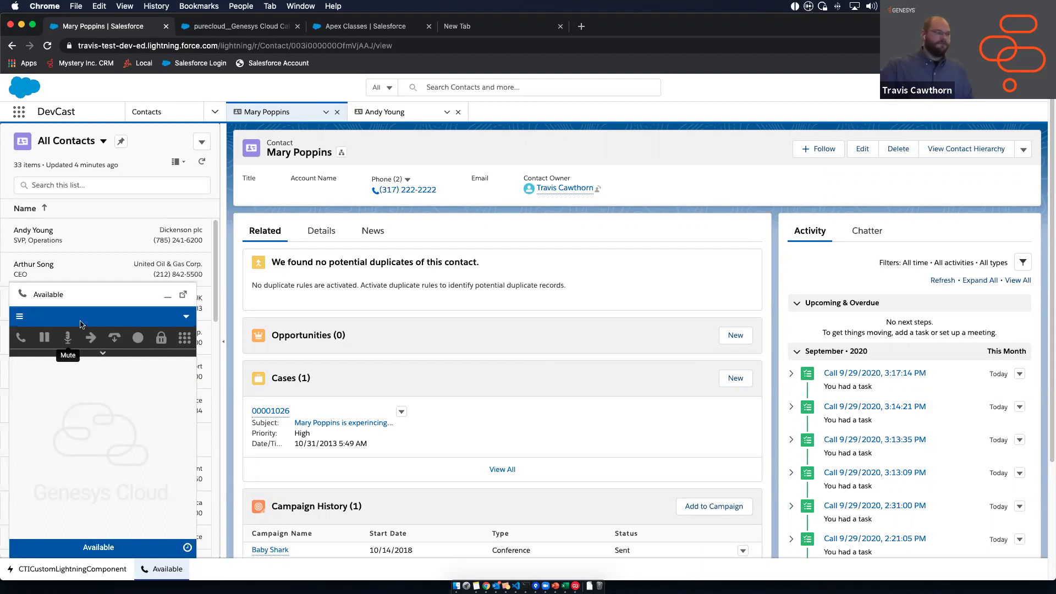
pyautogui.click(126, 354)
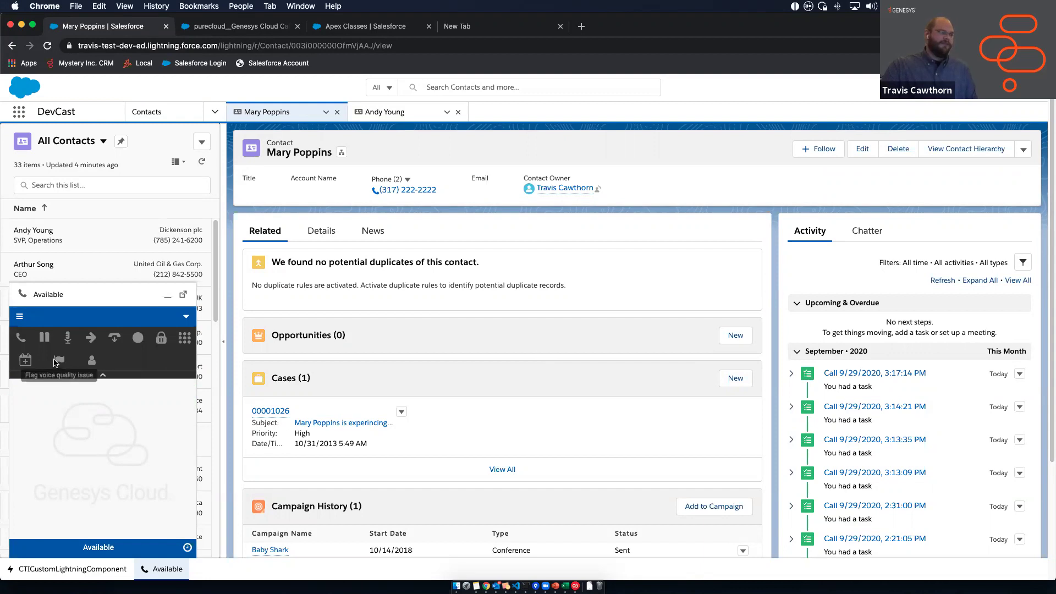
# Collapse the phone client's additional call controls and review the CustomCTISaveCallLog Apex class code
pyautogui.click(102, 374)
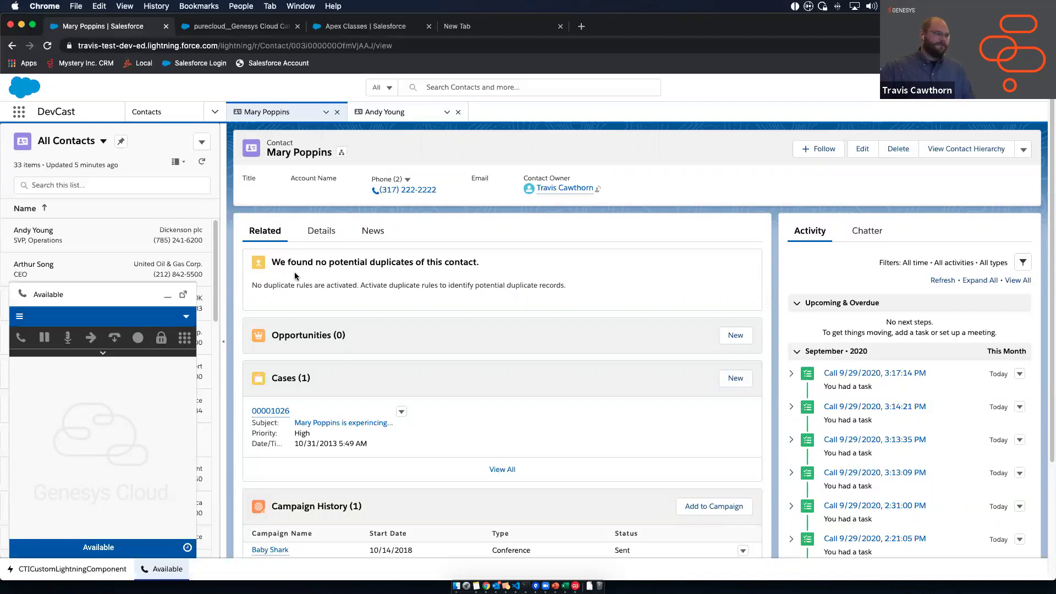
pyautogui.click(374, 27)
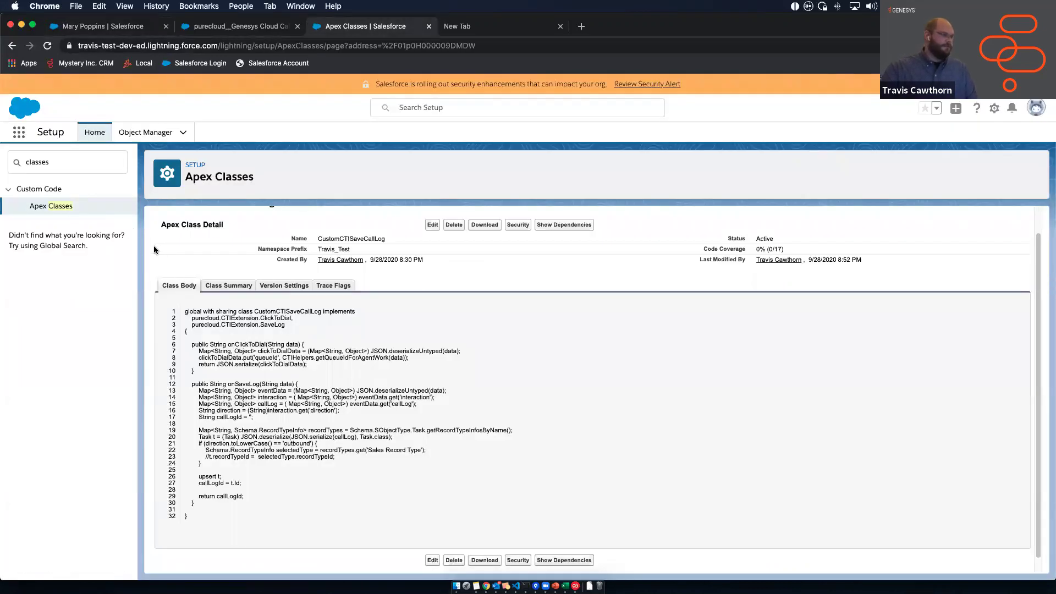
pyautogui.press('super+bracketleft')
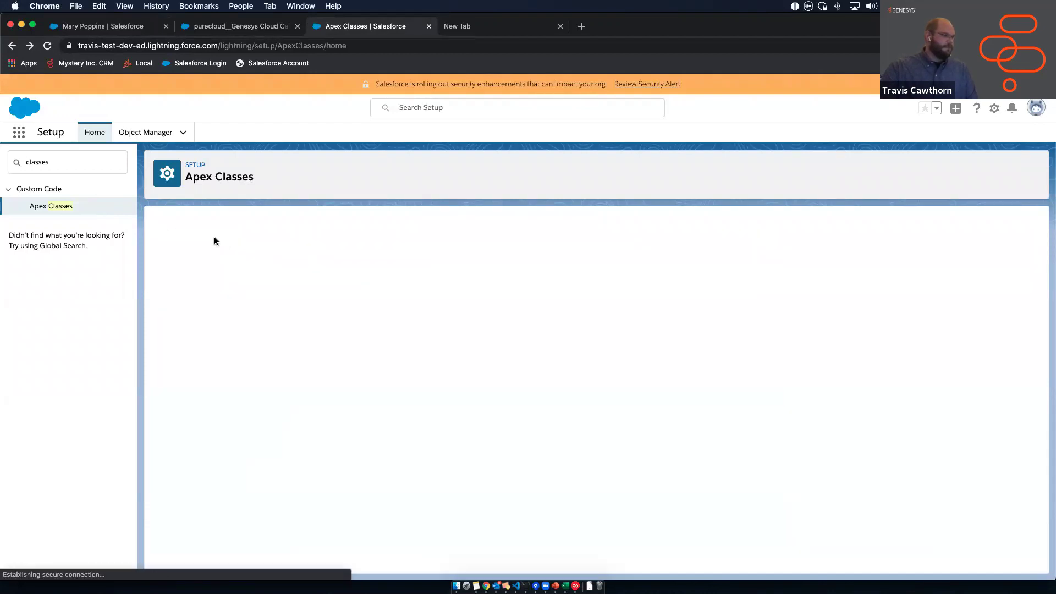
pyautogui.scroll(-1, 239, 388)
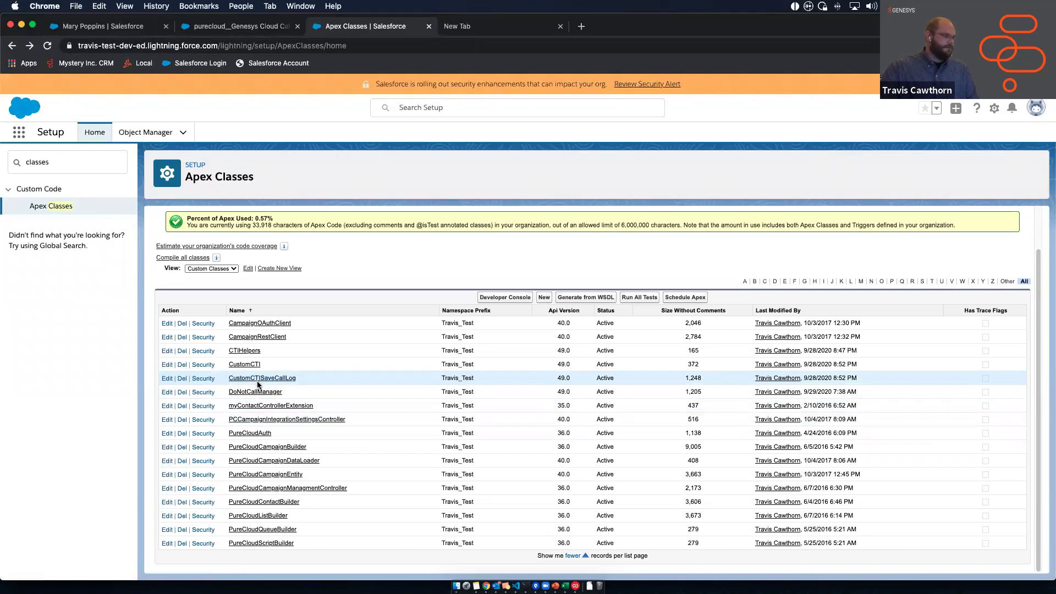
pyautogui.click(255, 378)
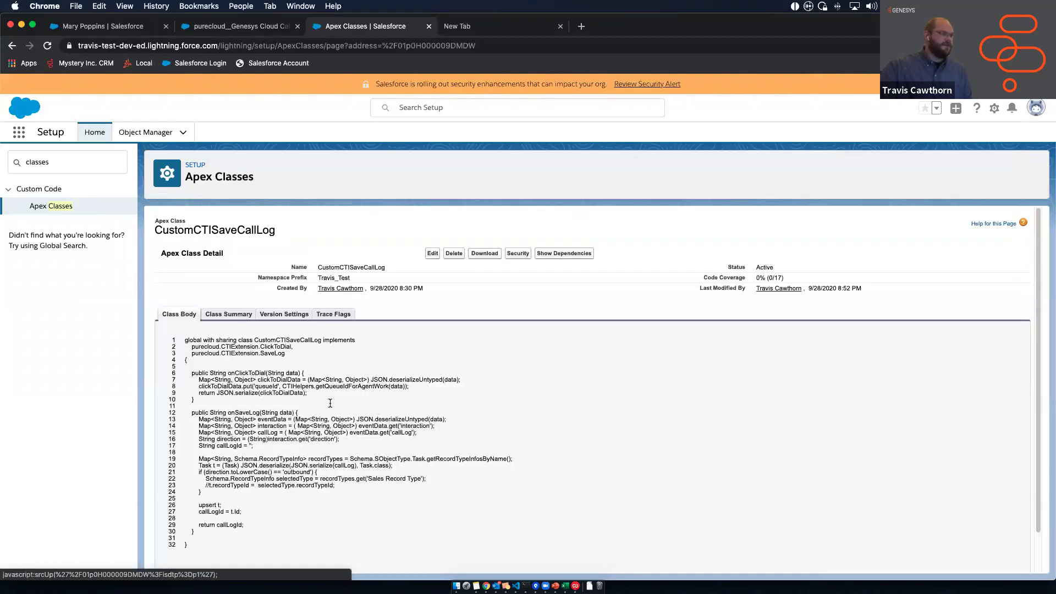
pyautogui.scroll(-1, 352, 412)
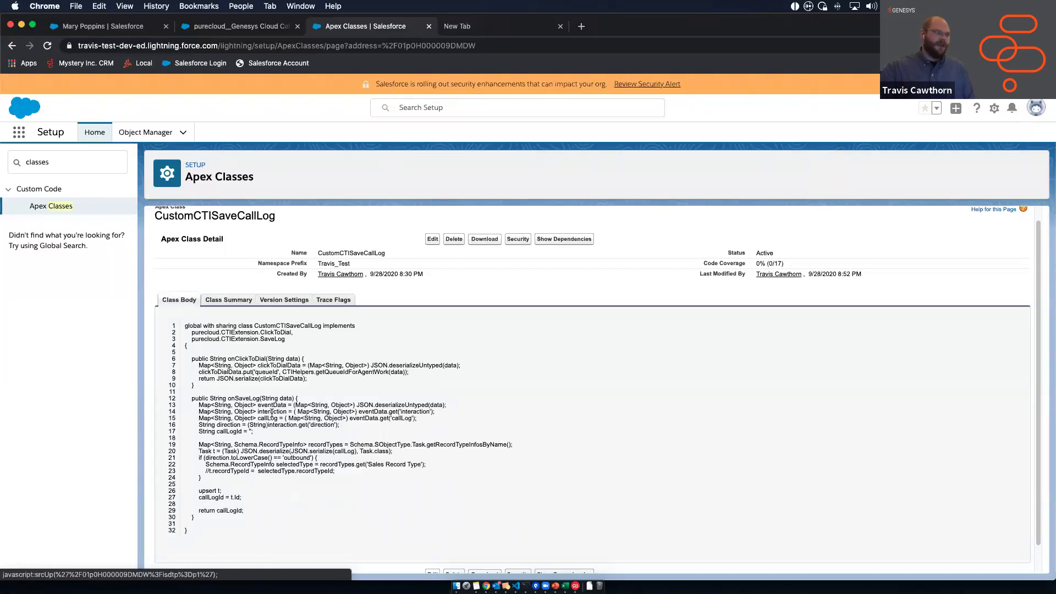
pyautogui.moveTo(309, 406)
pyautogui.mouseDown()
pyautogui.moveTo(272, 397)
pyautogui.moveTo(291, 397)
pyautogui.mouseUp()
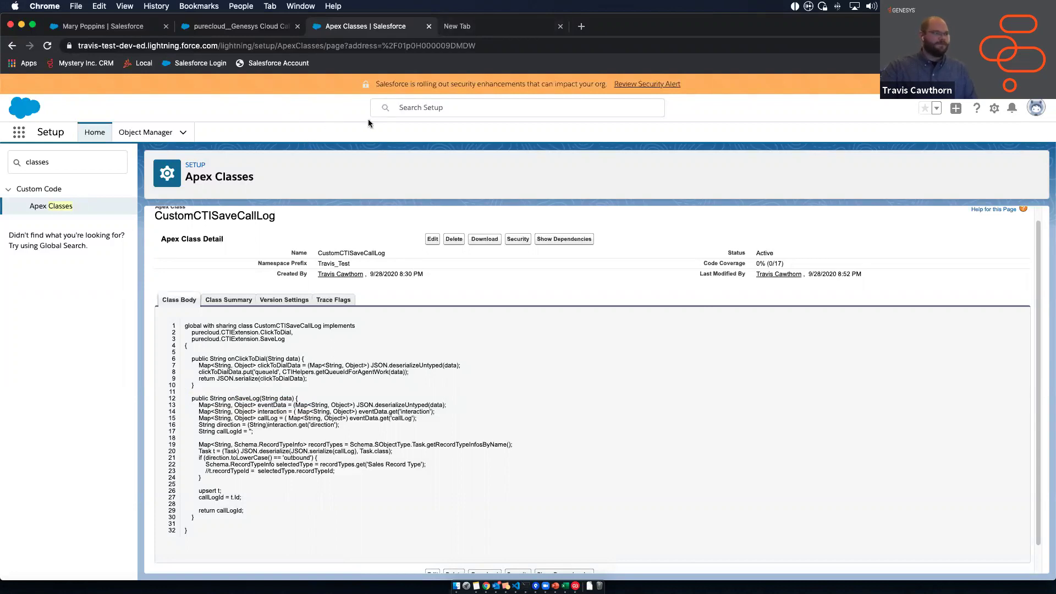
pyautogui.hotkey('ctrl', 'Up')
pyautogui.click(484, 34)
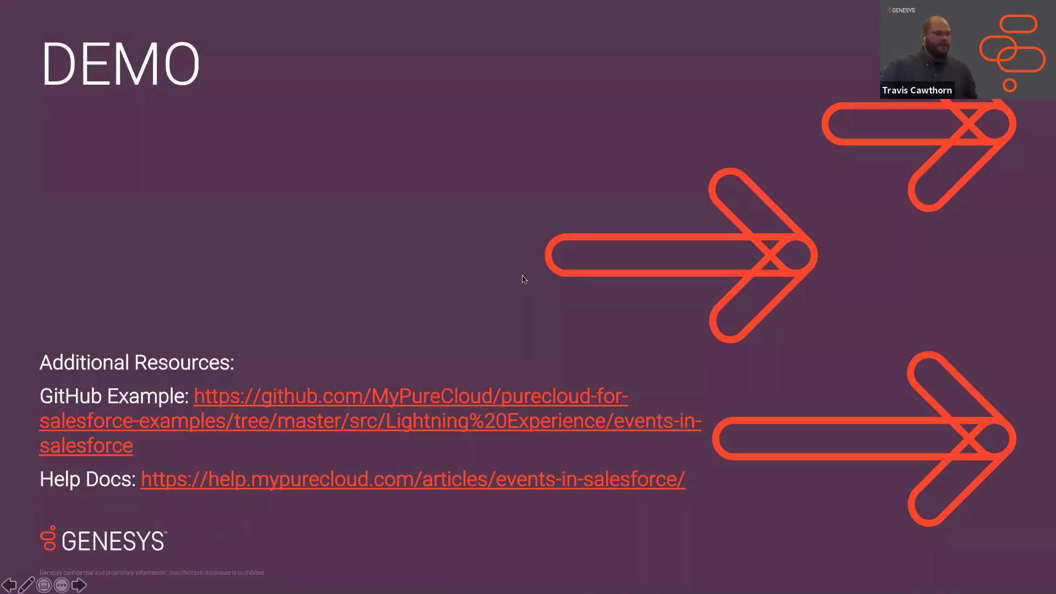
pyautogui.press('Right')
pyautogui.press('Left')
pyautogui.press('Right')
pyautogui.press('Left')
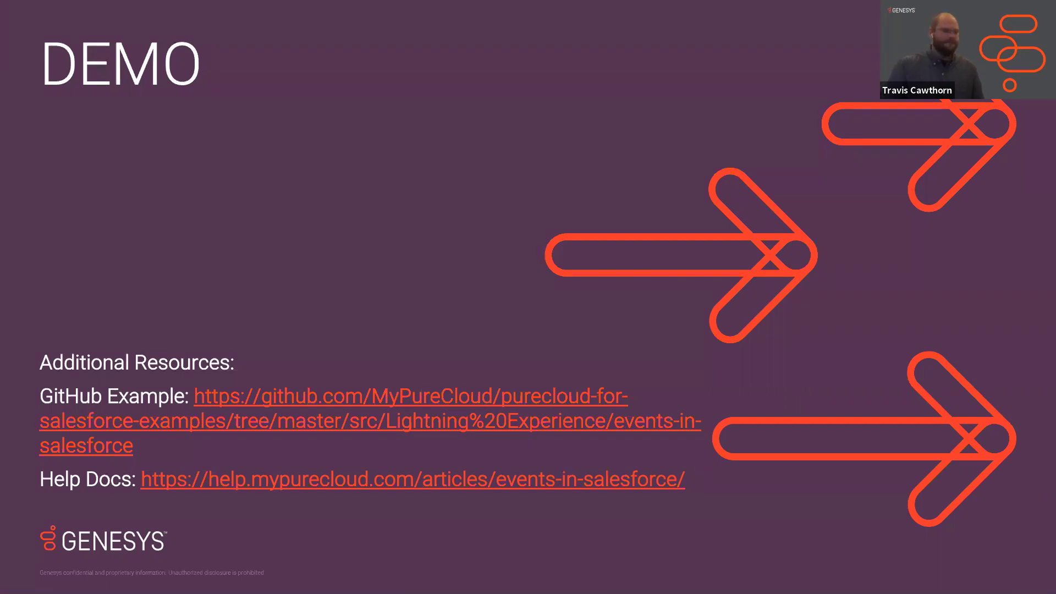
pyautogui.press('Right')
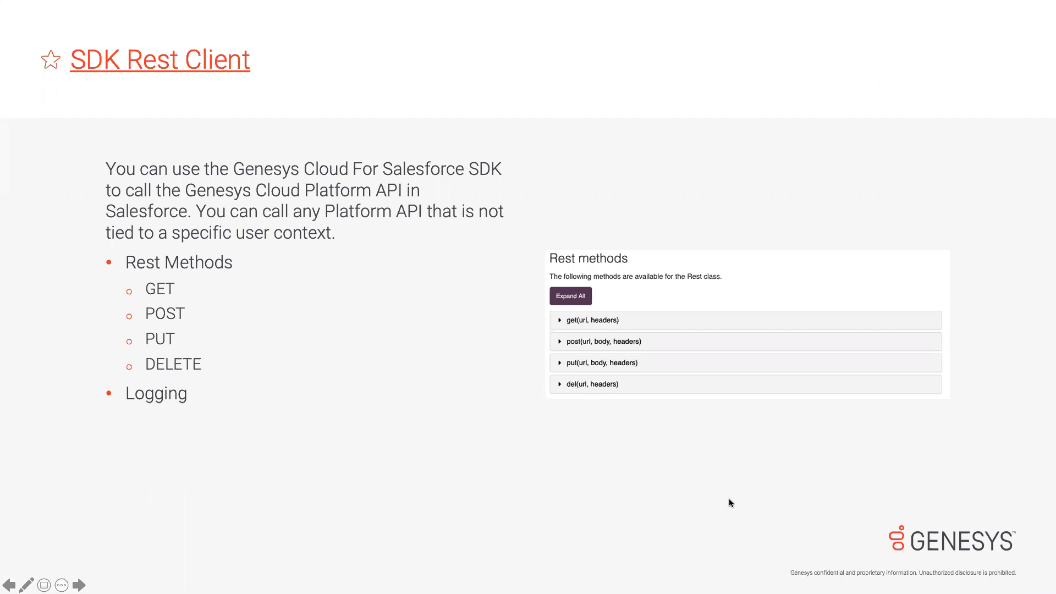
# Switch to Chrome and view the OAuth credentials form in Integrations Shared Settings, closing it without entering credentials
pyautogui.hotkey('ctrl', 'Right')
pyautogui.click(225, 30)
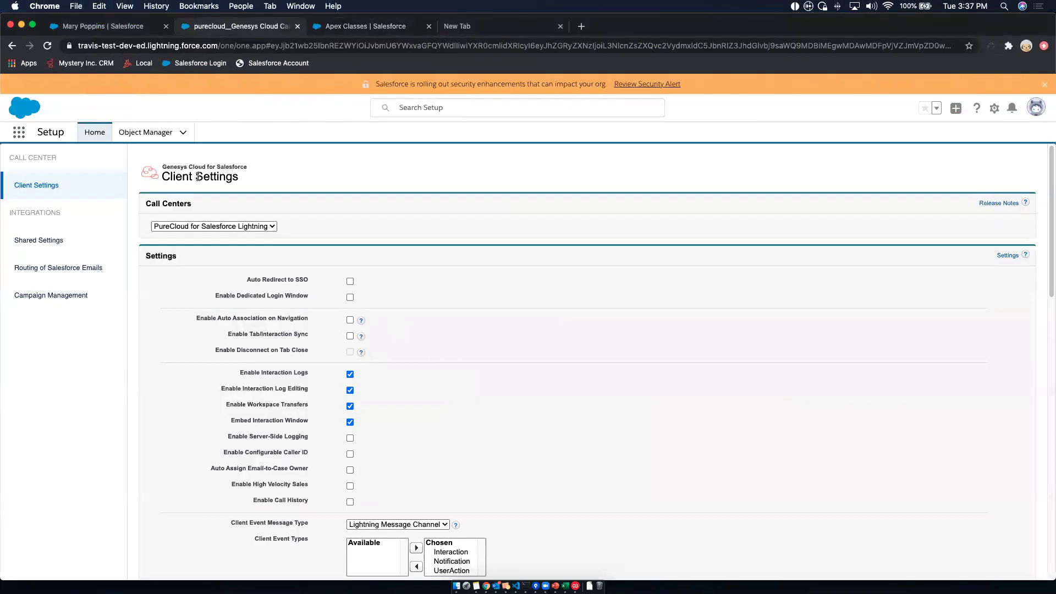
pyautogui.click(62, 244)
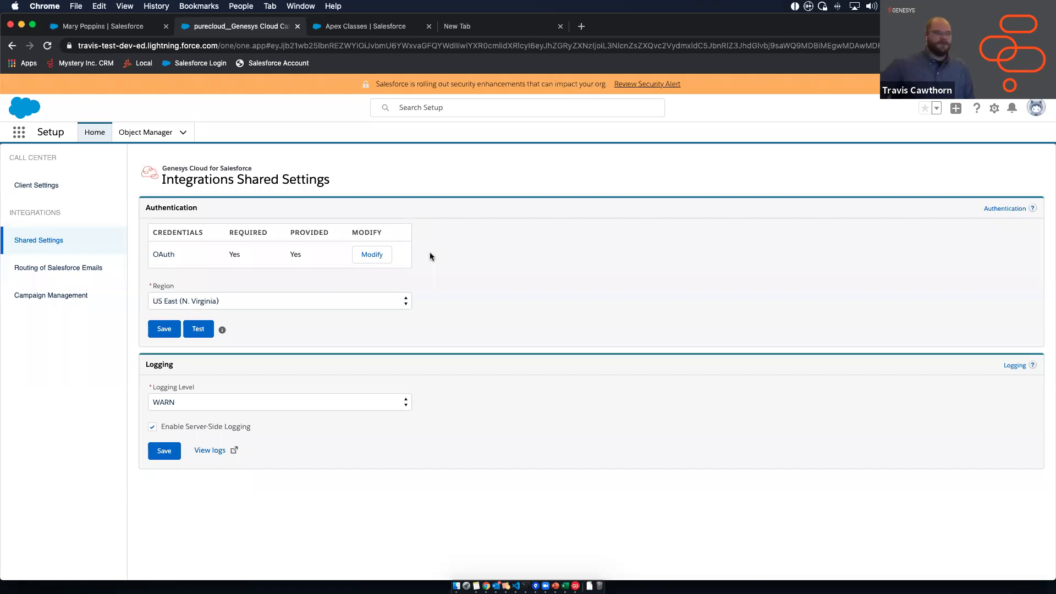
pyautogui.click(384, 255)
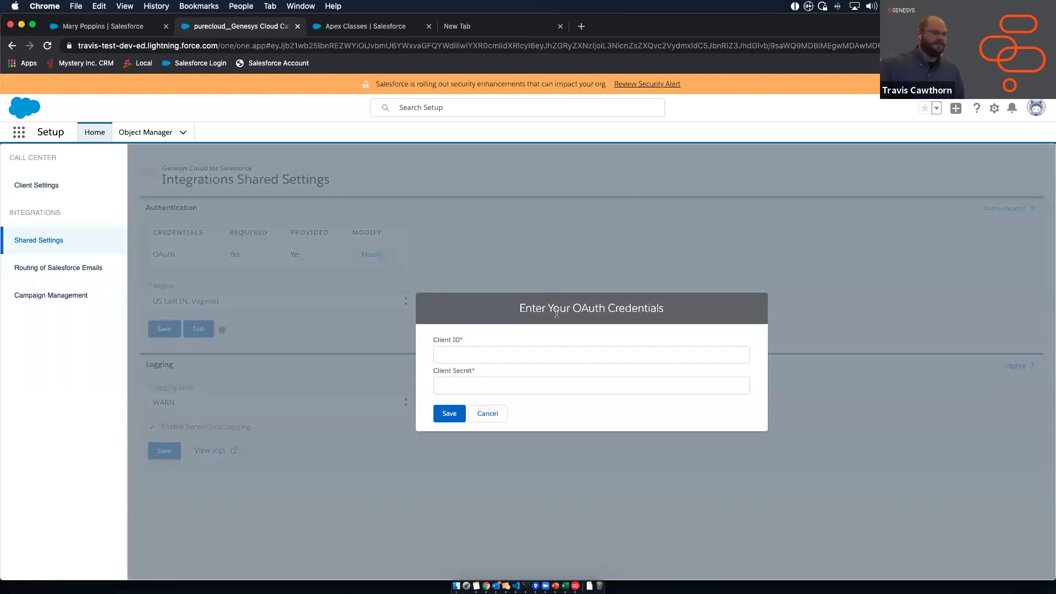
pyautogui.click(504, 414)
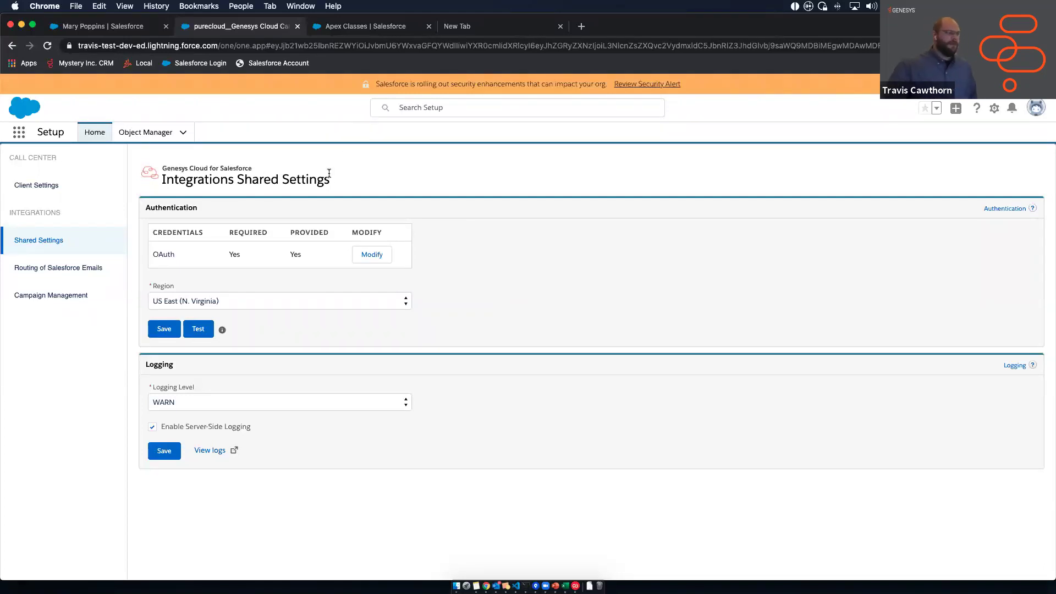
# Display the list of custom Apex classes in Salesforce Setup
pyautogui.click(328, 27)
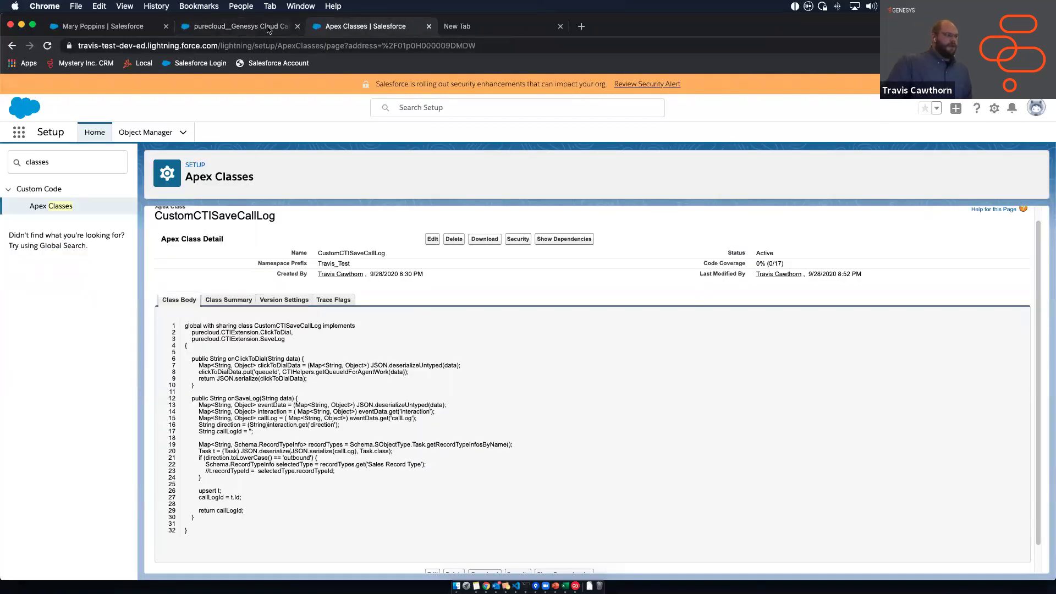
pyautogui.click(50, 207)
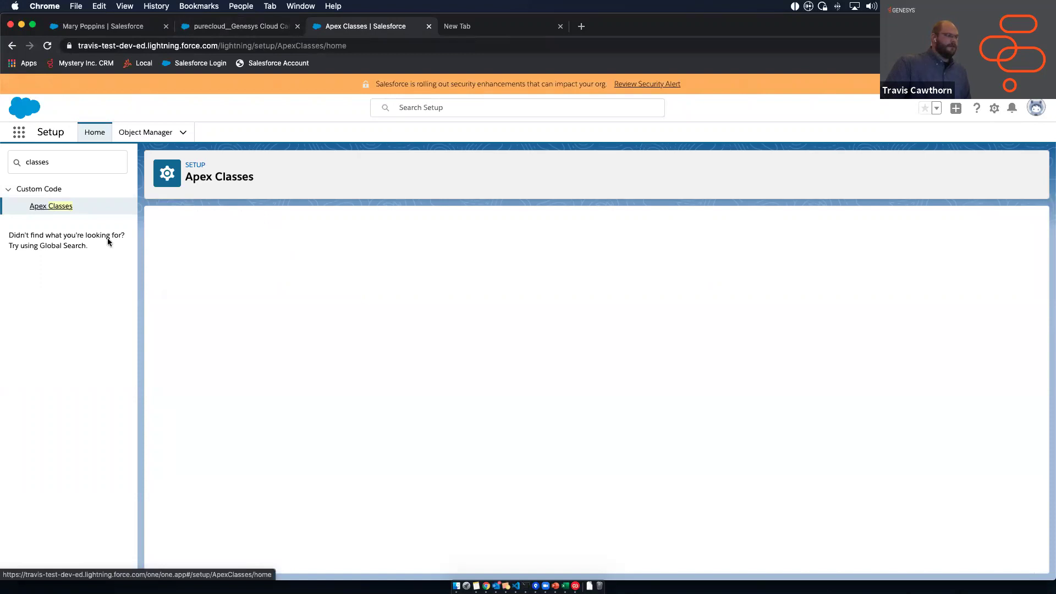
pyautogui.scroll(-2, 433, 411)
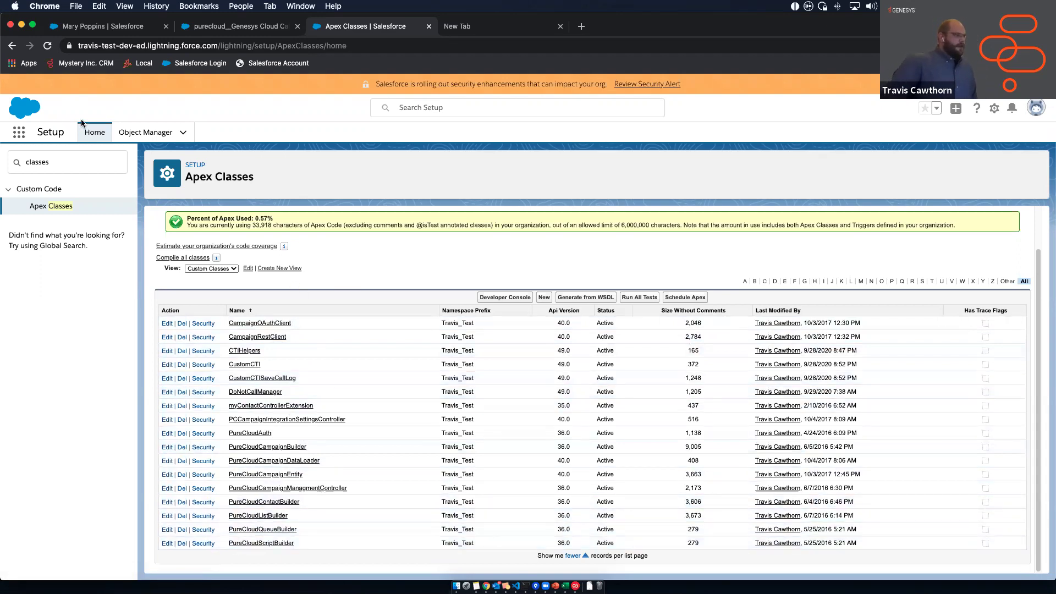
# Minimize the phone client on the open contact record and show the contact's details down to the Do Not Call field
pyautogui.click(121, 29)
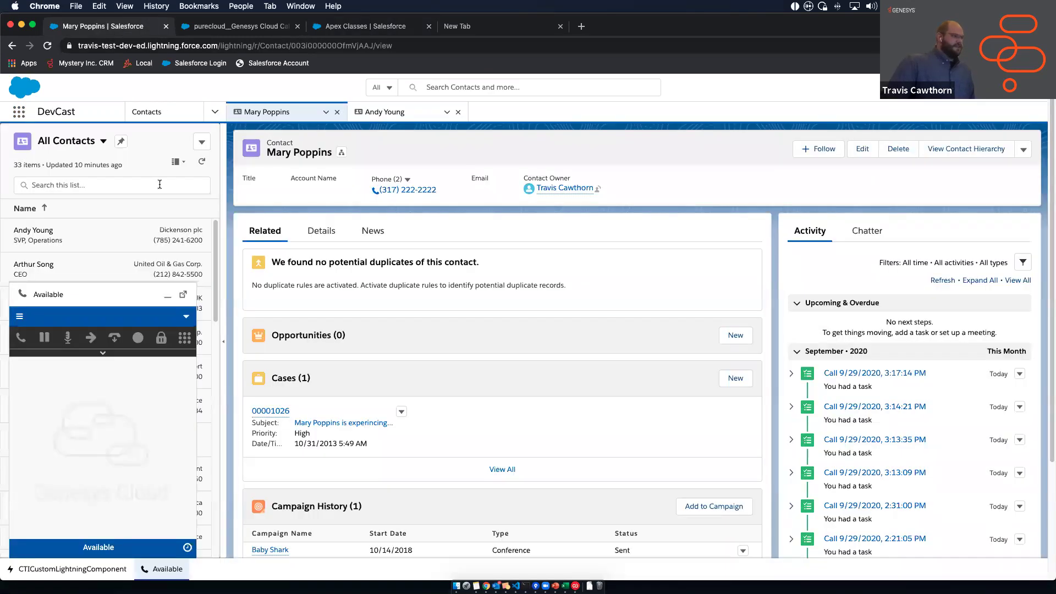
pyautogui.click(168, 296)
pyautogui.scroll(-1, 319, 340)
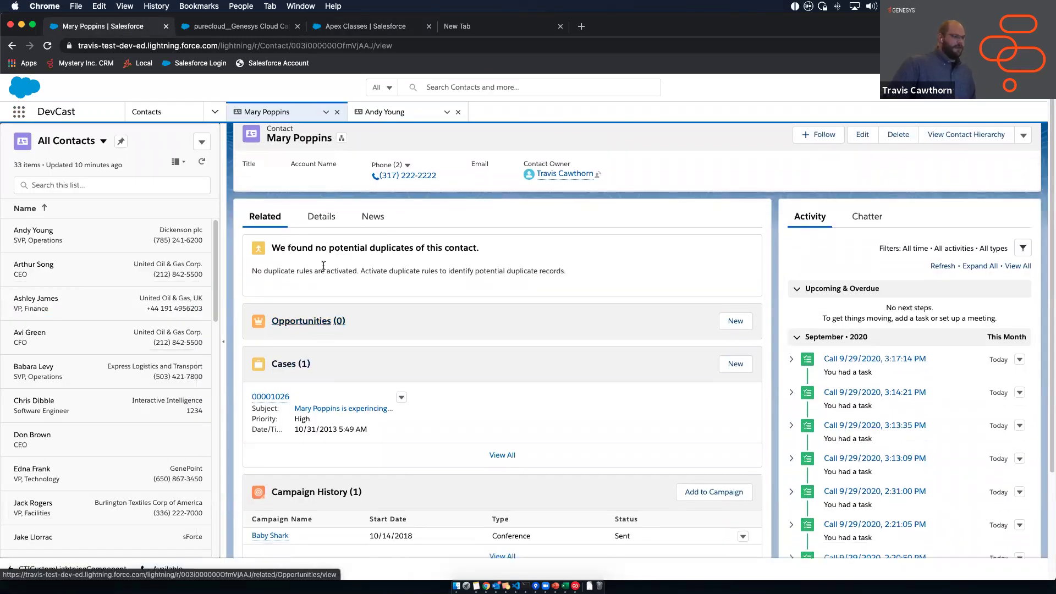
pyautogui.click(321, 216)
pyautogui.scroll(-1, 303, 415)
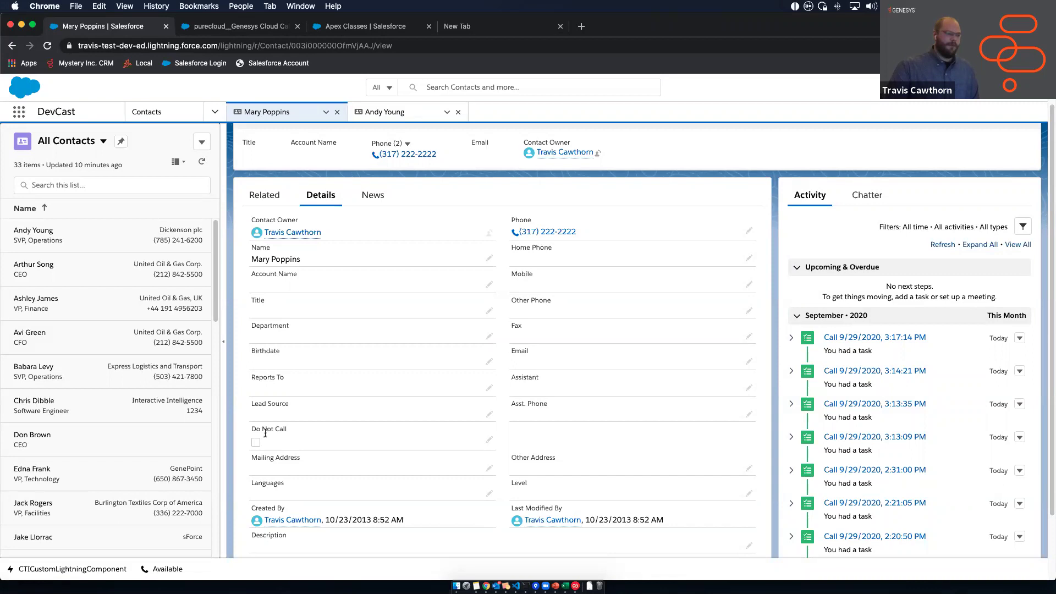
# Open the DoNotCallManager Apex class and read through its class body
pyautogui.click(247, 28)
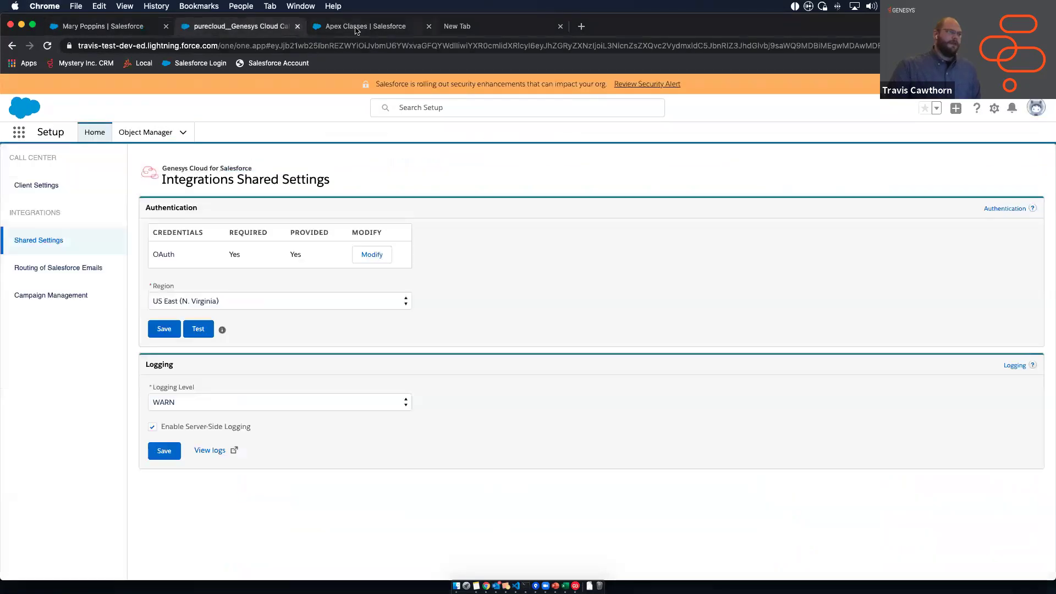
pyautogui.click(357, 28)
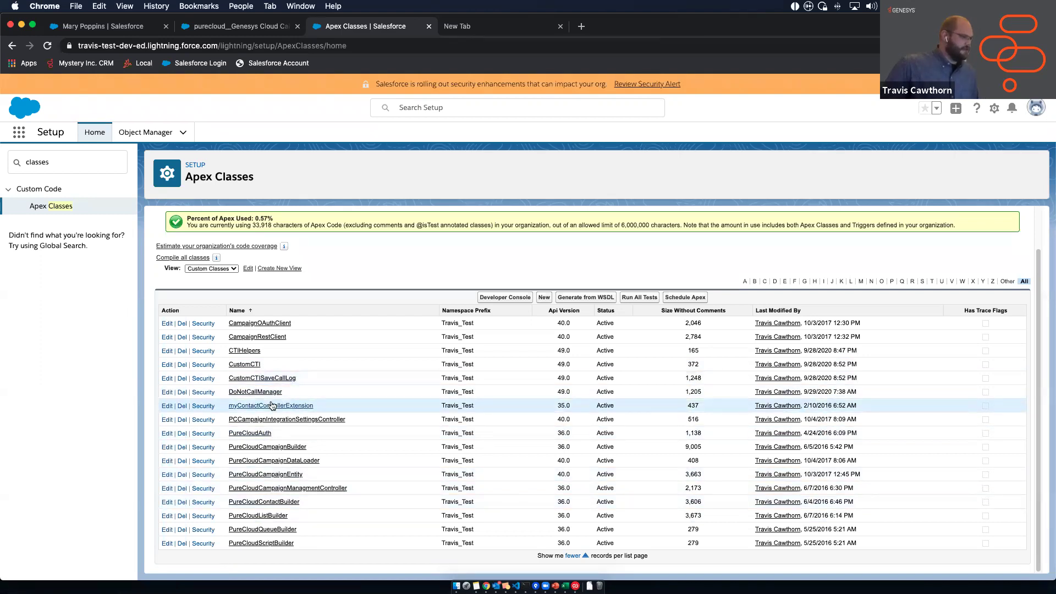
pyautogui.click(269, 393)
pyautogui.scroll(-3, 289, 396)
pyautogui.scroll(-1, 289, 396)
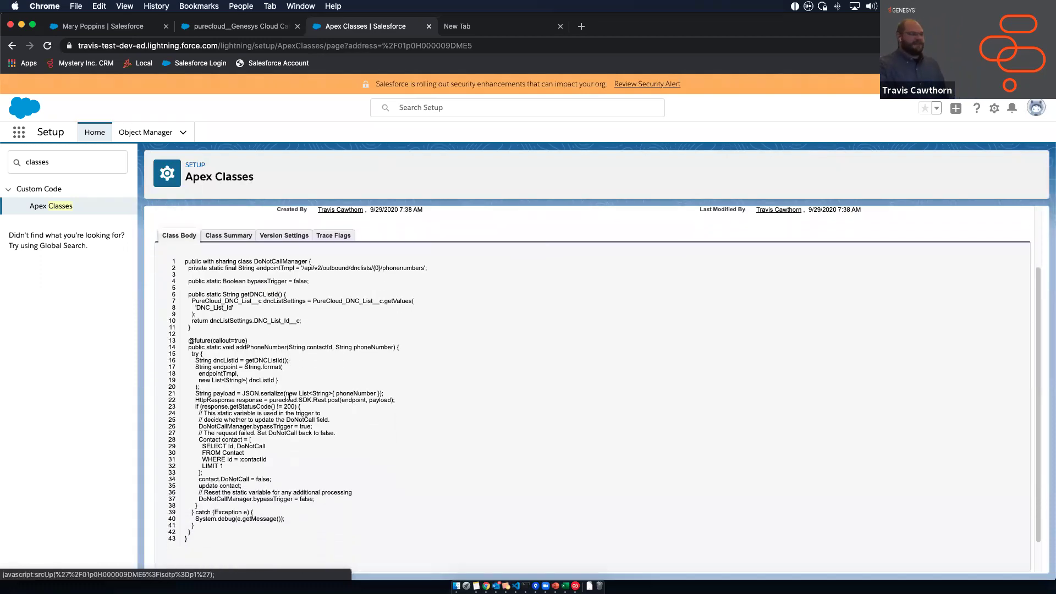
pyautogui.doubleClick(279, 261)
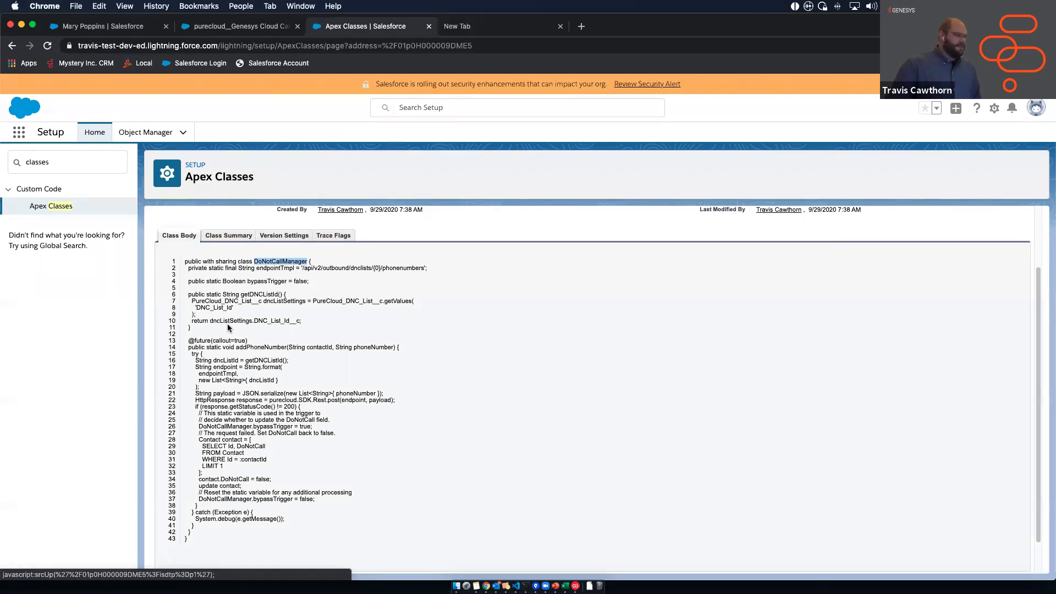
pyautogui.click(292, 436)
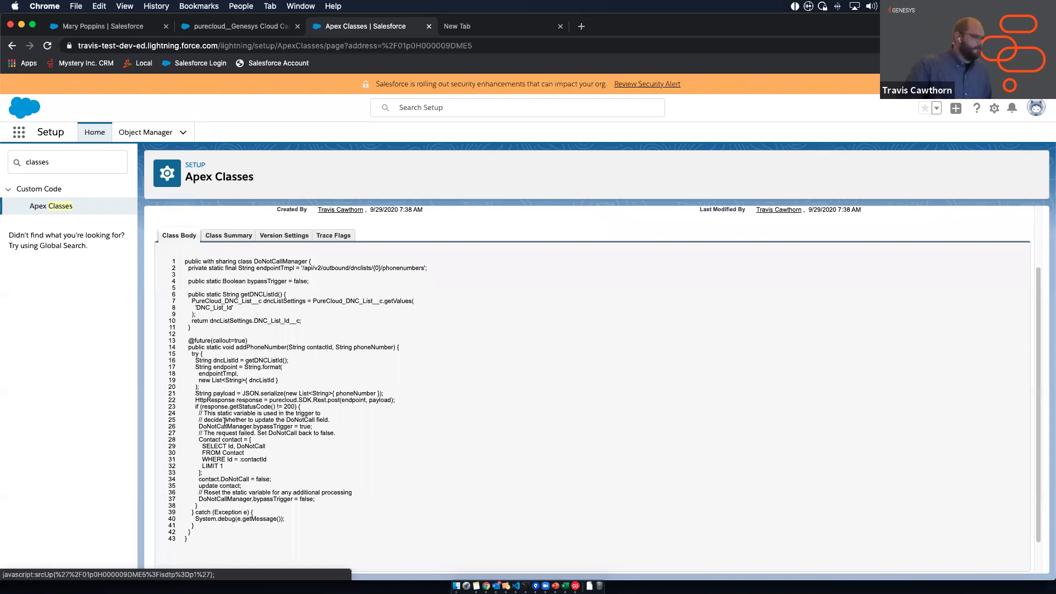
# Examine the purecloud.SDK.Rest.post call in DoNotCallManager, its endpoint and payload arguments, and the handling of non-200 responses
pyautogui.doubleClick(282, 400)
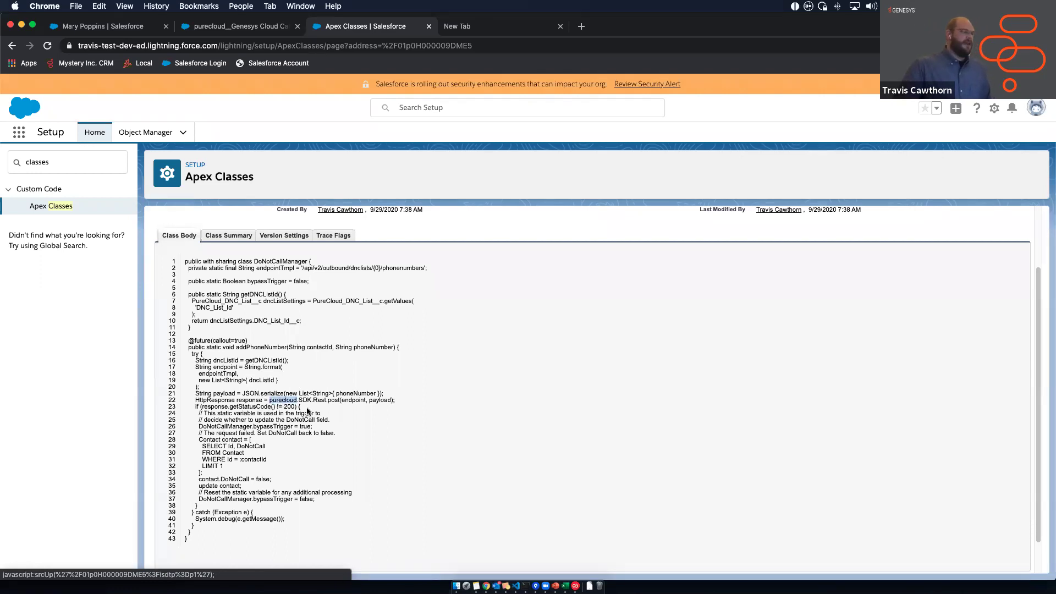
pyautogui.doubleClick(320, 400)
pyautogui.click(334, 400)
pyautogui.doubleClick(353, 400)
pyautogui.doubleClick(379, 400)
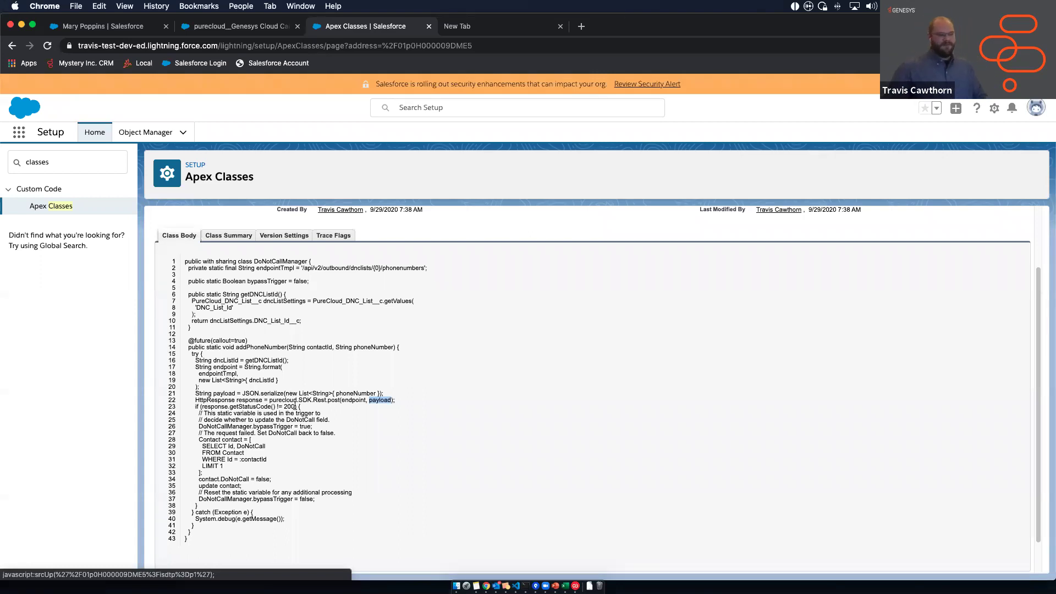
pyautogui.moveTo(382, 406); pyautogui.dragTo(254, 406)
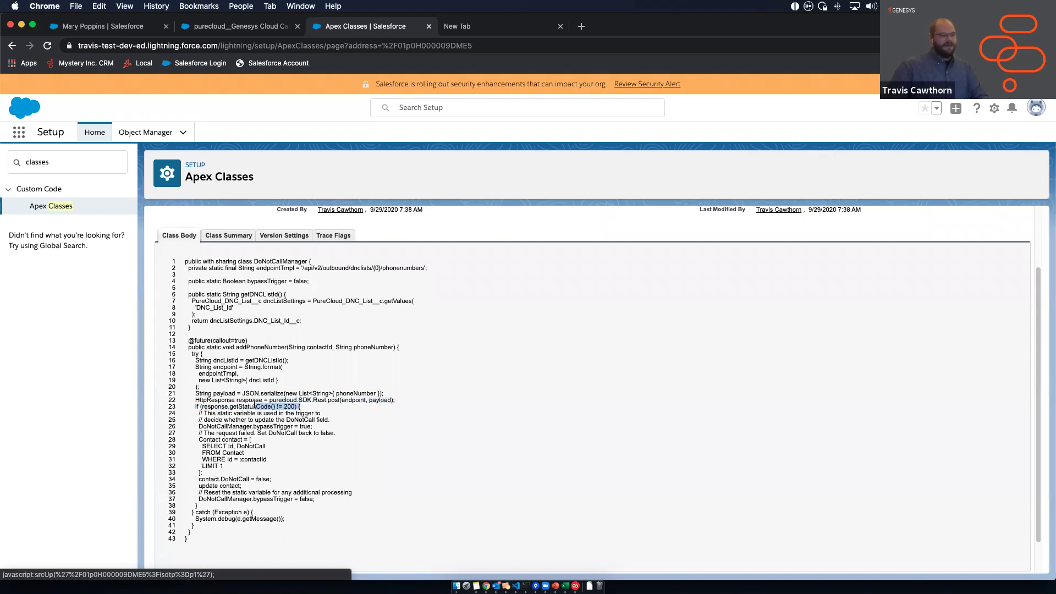
pyautogui.click(310, 414)
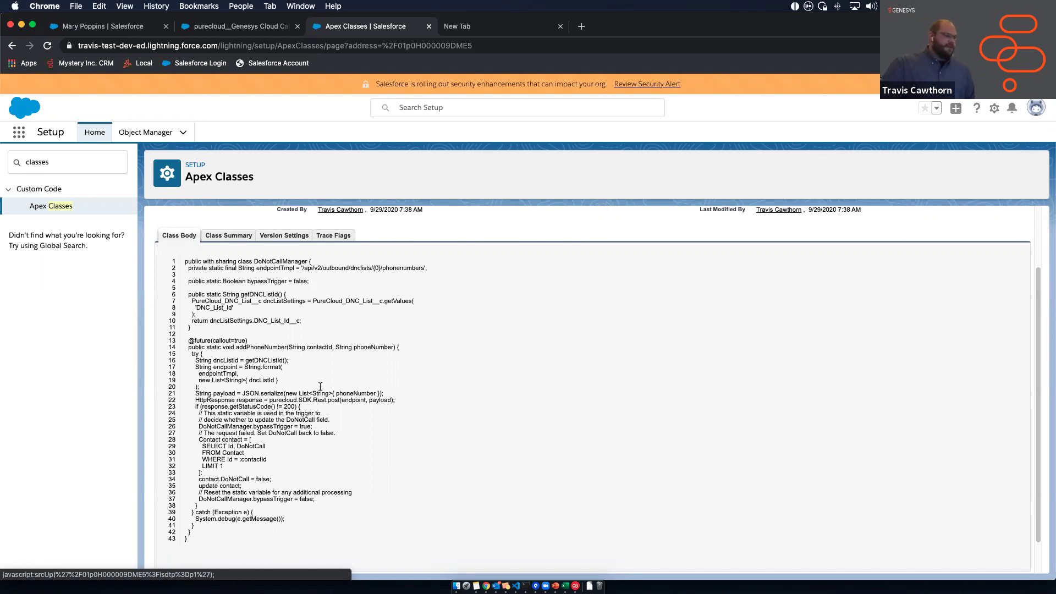
pyautogui.moveTo(233, 413); pyautogui.dragTo(262, 419)
pyautogui.doubleClick(276, 426)
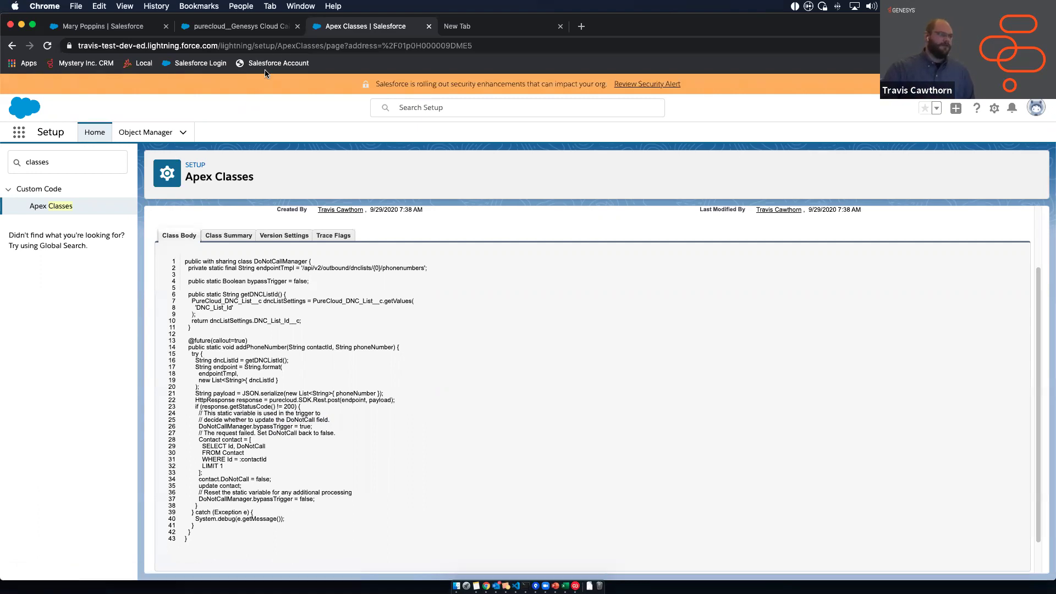
# Enable Do Not Call on the open contact and save the record
pyautogui.click(271, 26)
pyautogui.click(349, 27)
pyautogui.click(123, 27)
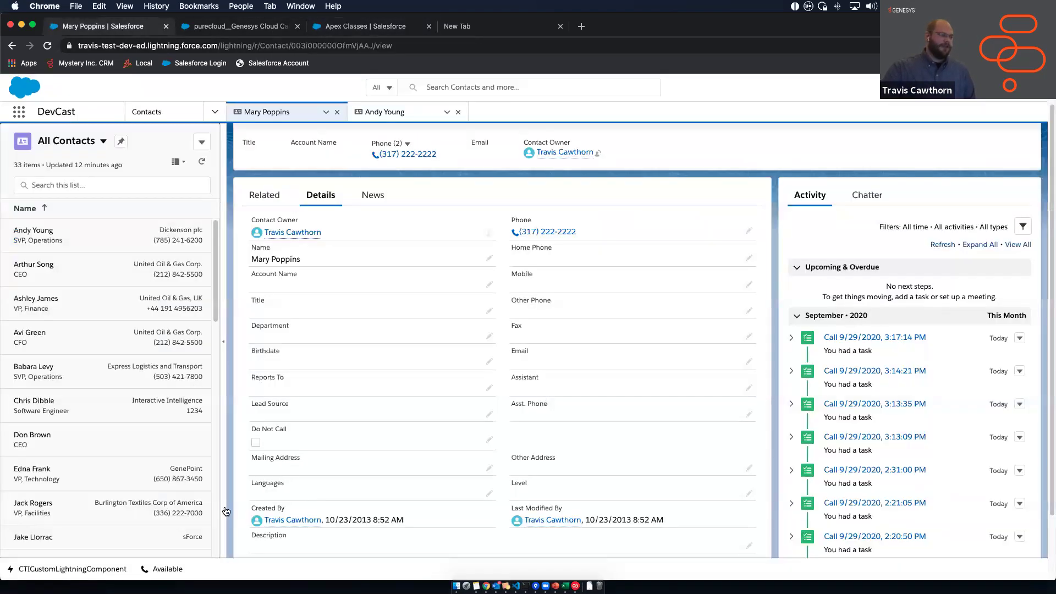
pyautogui.click(489, 440)
pyautogui.click(261, 434)
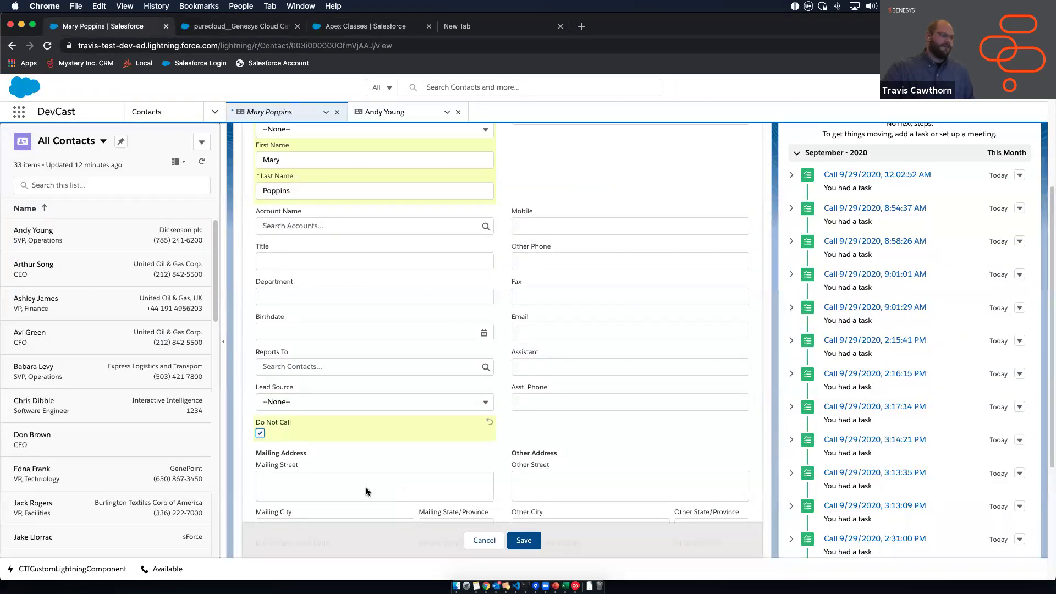
pyautogui.click(522, 540)
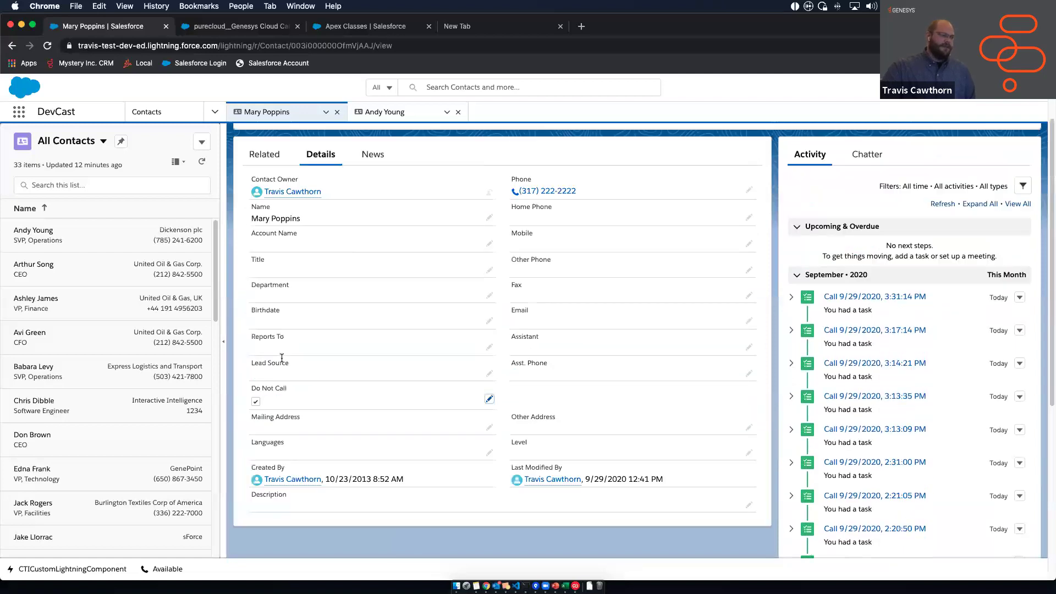
pyautogui.scroll(-3, 404, 387)
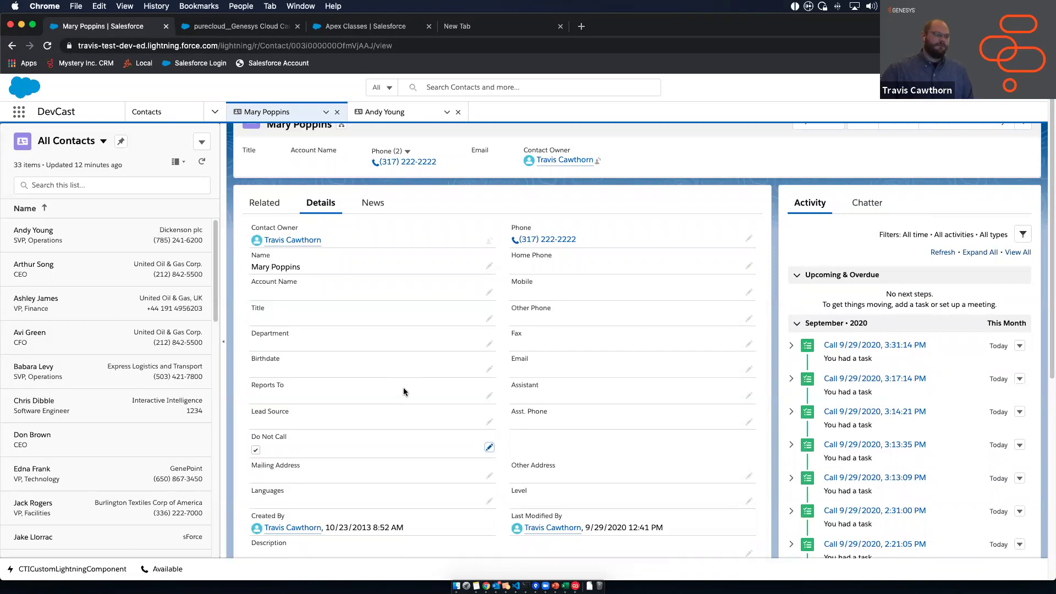
# Review the contact's saved Do Not Call field alongside the DoNotCallManager class, ending on the Apex class page
pyautogui.click(357, 27)
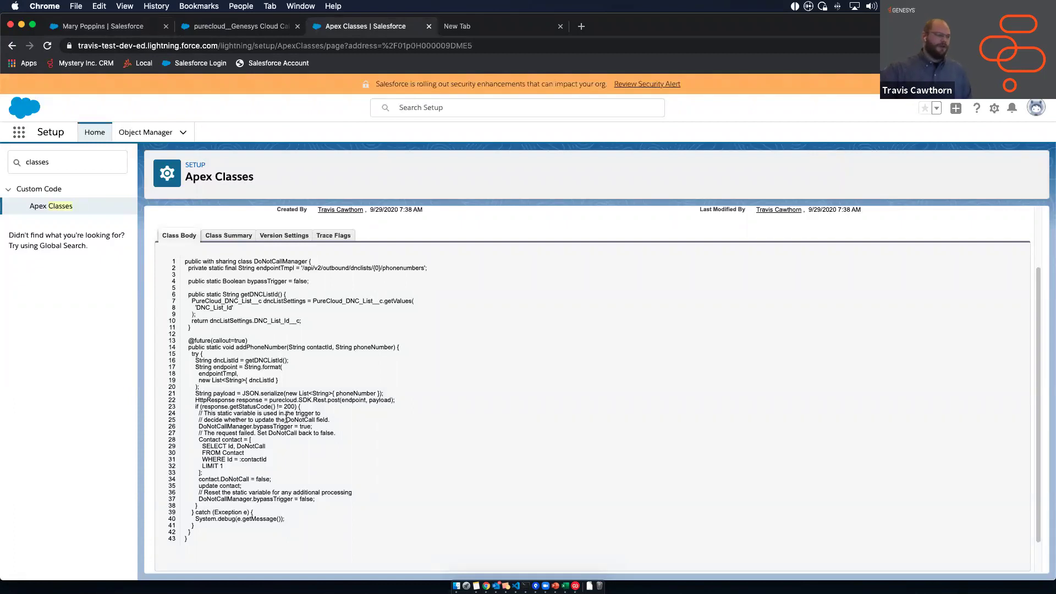
pyautogui.click(123, 27)
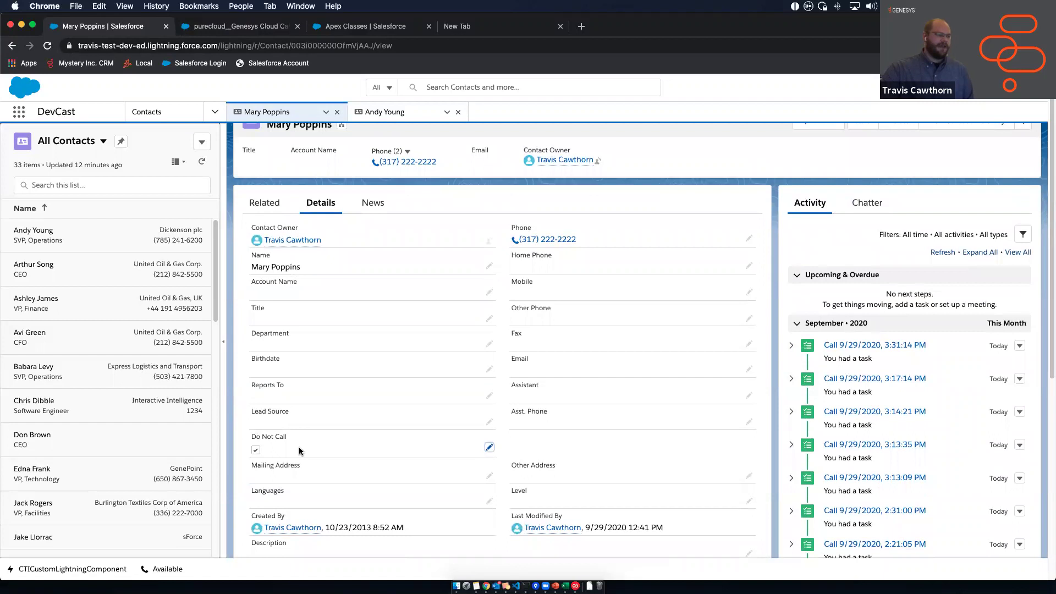
pyautogui.scroll(1, 283, 443)
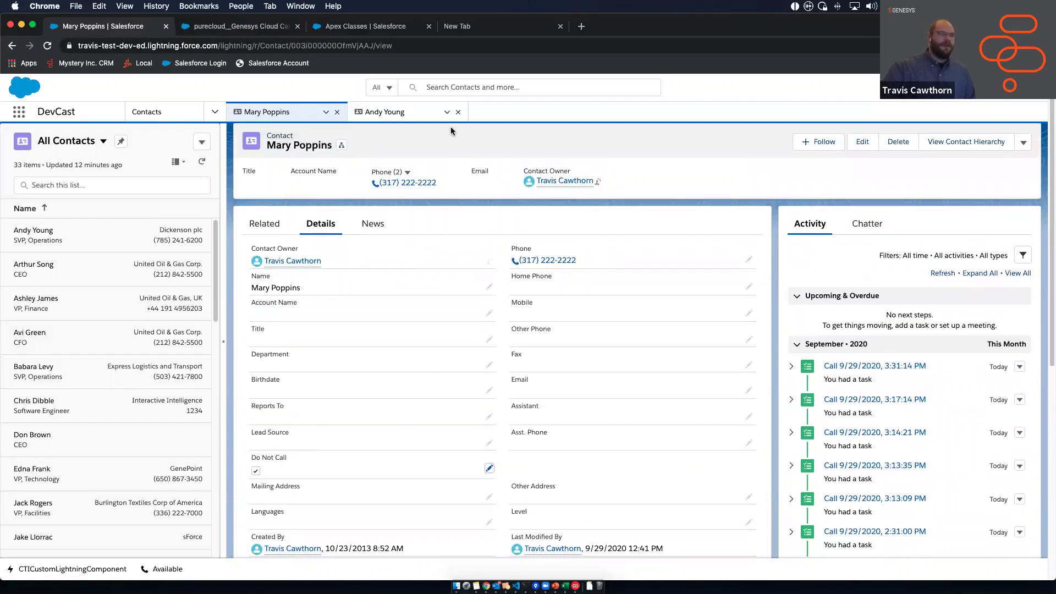
pyautogui.scroll(1, 469, 331)
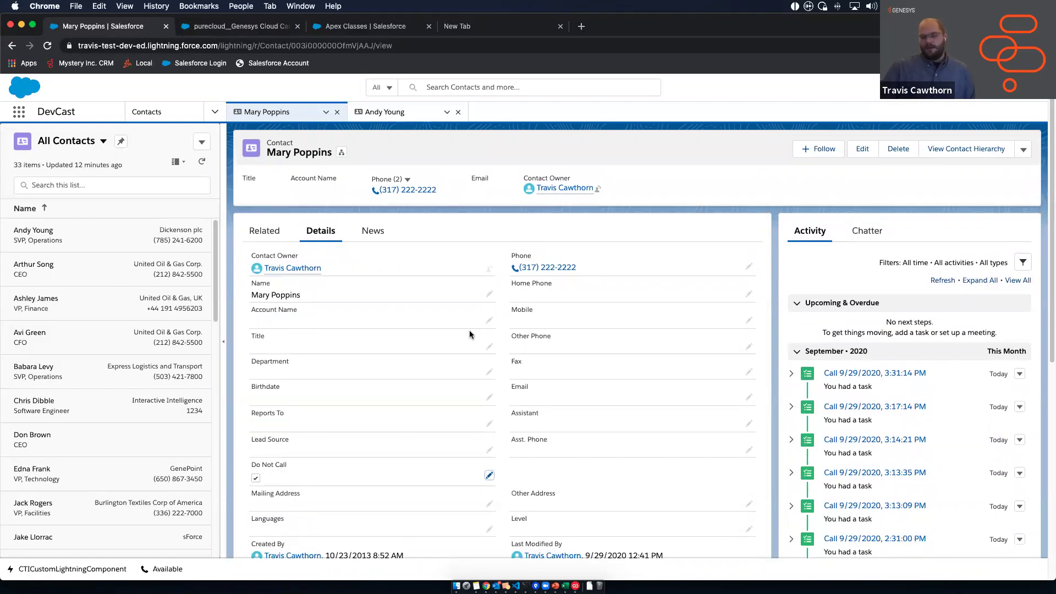
pyautogui.click(724, 207)
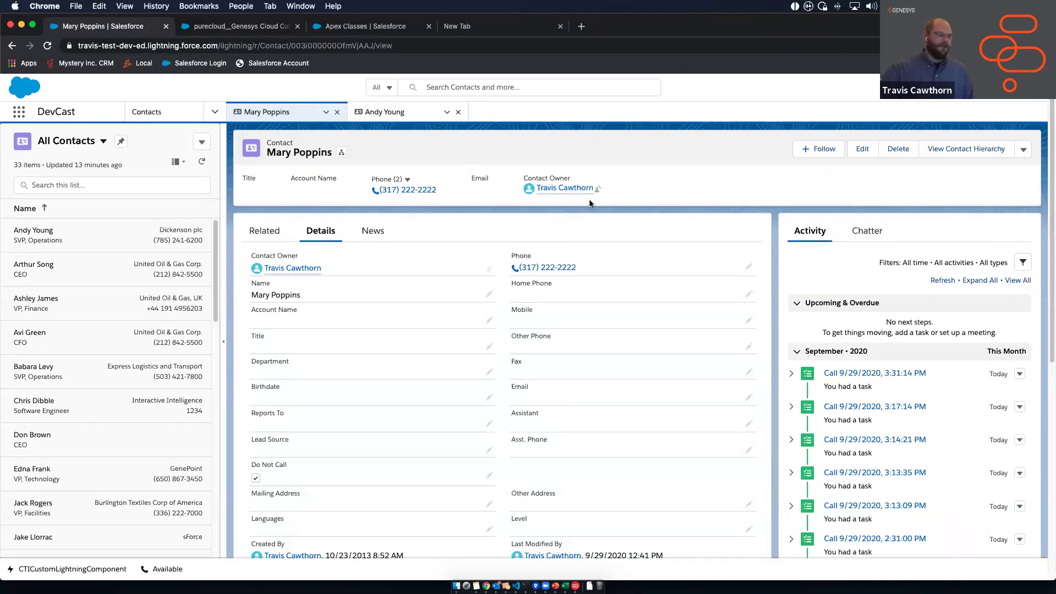
pyautogui.scroll(-3, 667, 183)
pyautogui.scroll(3, 524, 211)
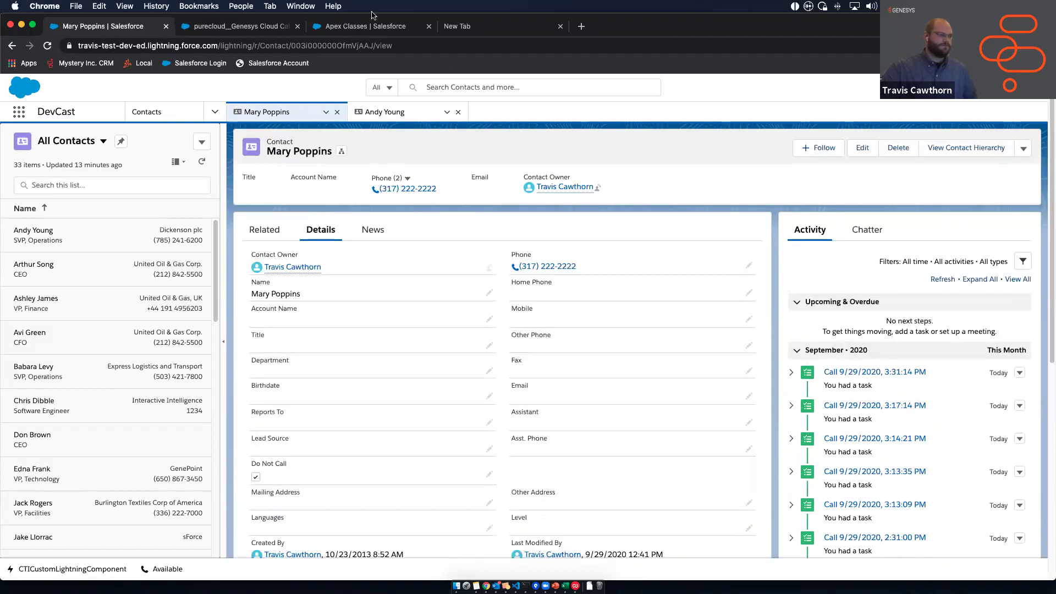
pyautogui.click(365, 28)
pyautogui.click(68, 164)
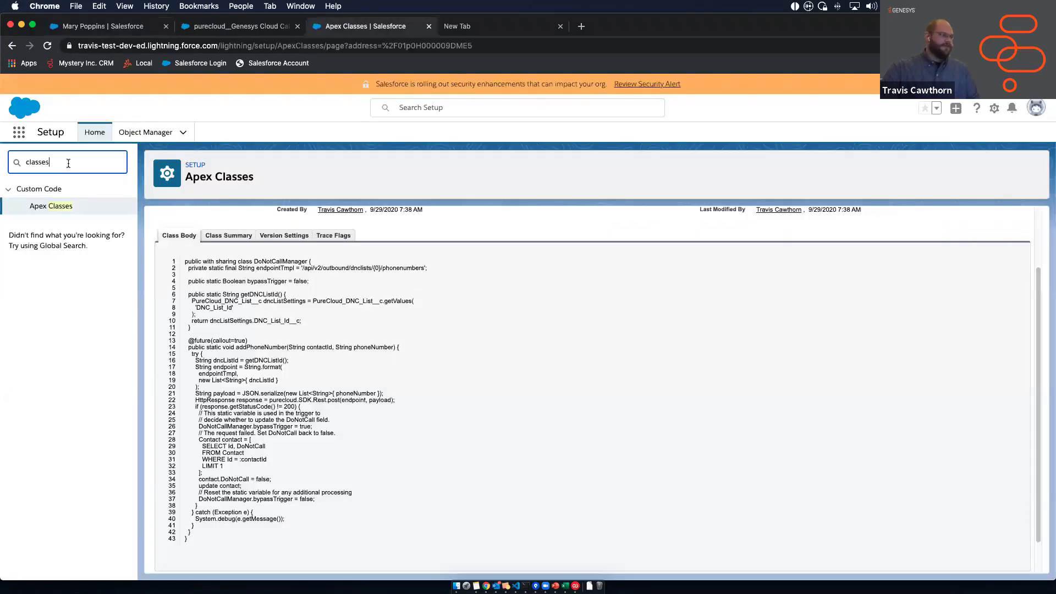
pyautogui.rightClick(376, 31)
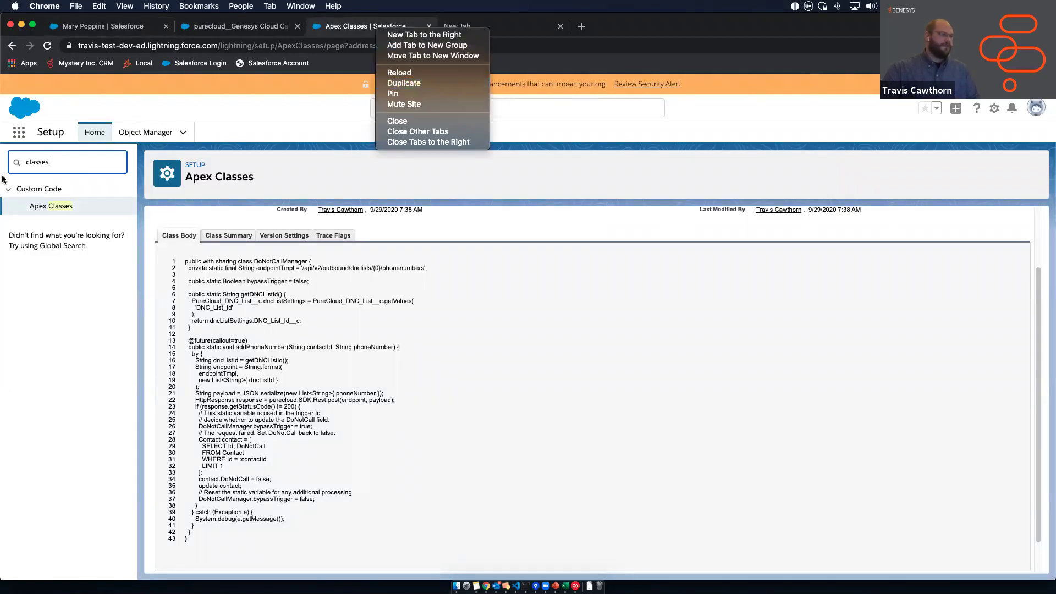
pyautogui.click(88, 160)
pyautogui.press('super+a')
pyautogui.write('t')
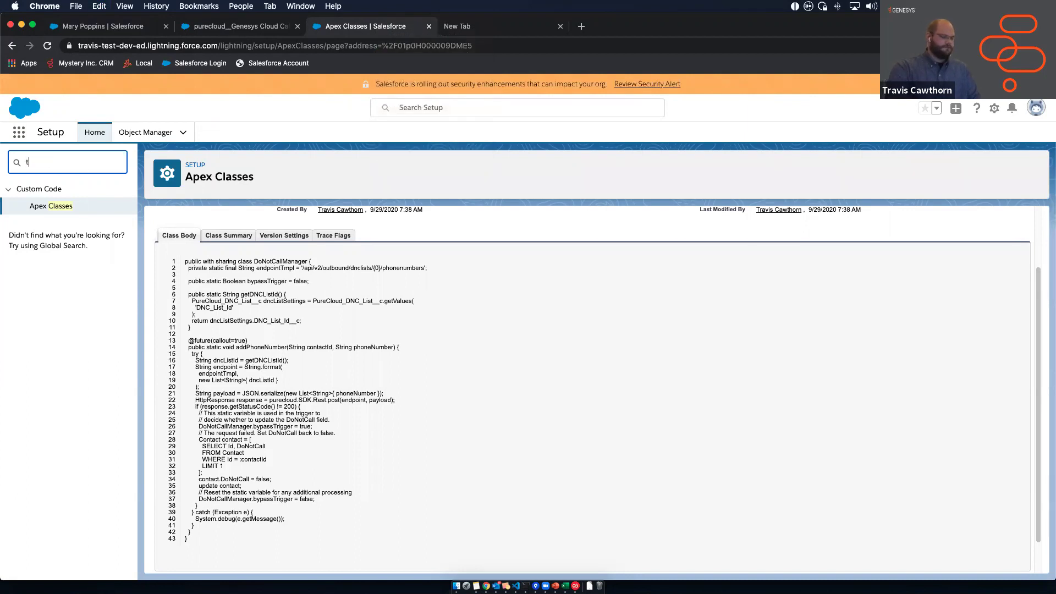
pyautogui.write('rigger')
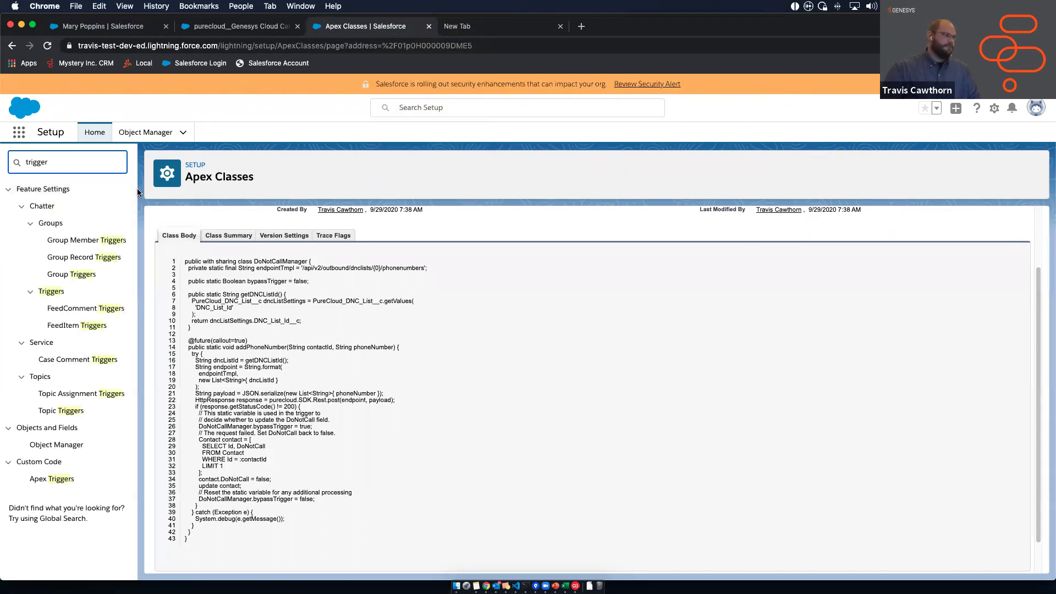
pyautogui.press('super+a')
pyautogui.press('BackSpace')
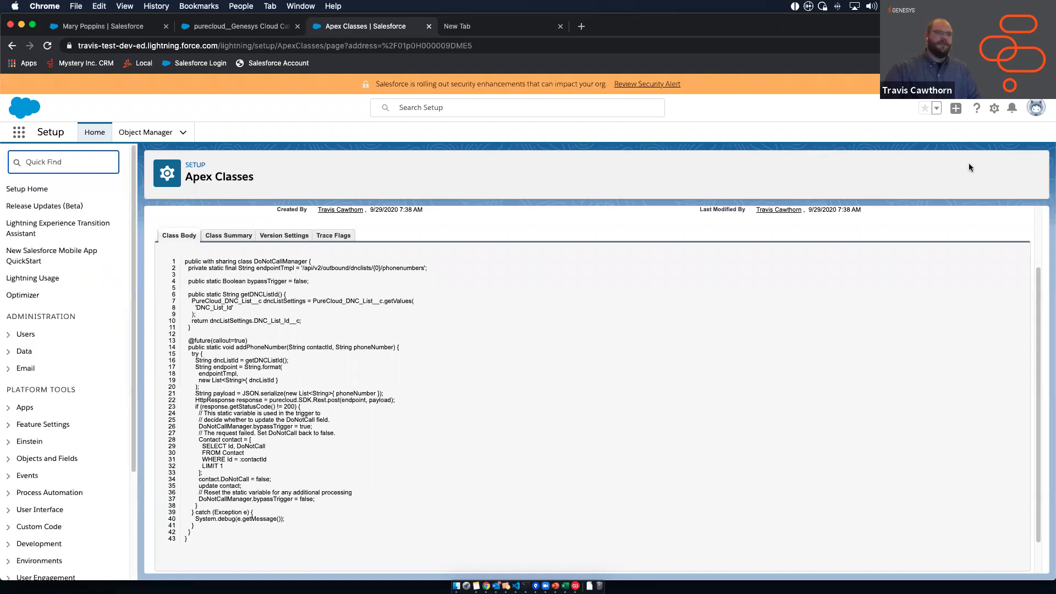
# Open the ContactTrigger.apxt trigger in the Developer Console and reposition the console window
pyautogui.click(992, 112)
pyautogui.click(952, 159)
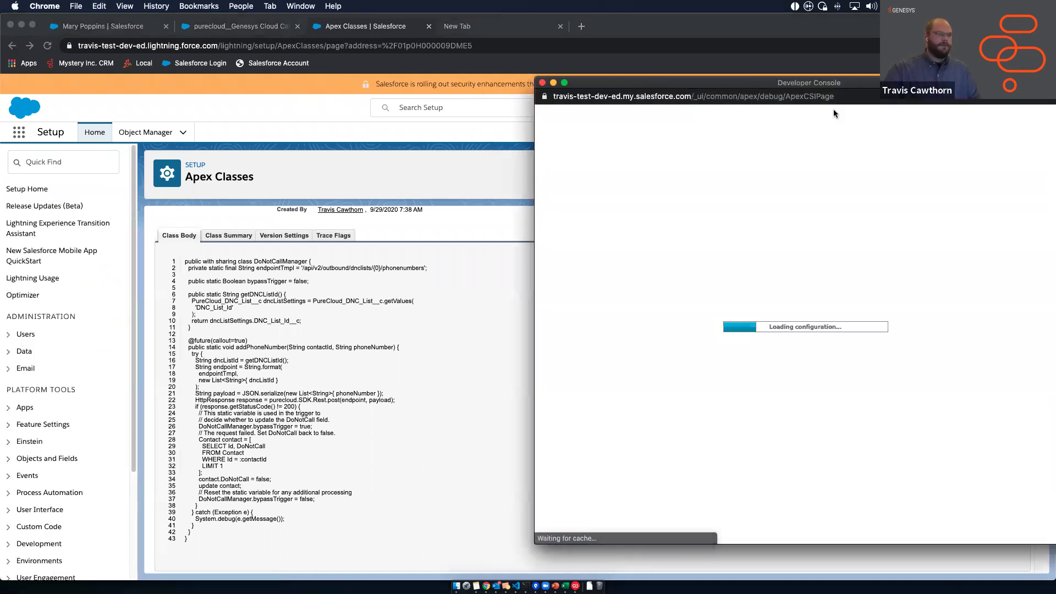
pyautogui.moveTo(825, 82); pyautogui.dragTo(1055, 83)
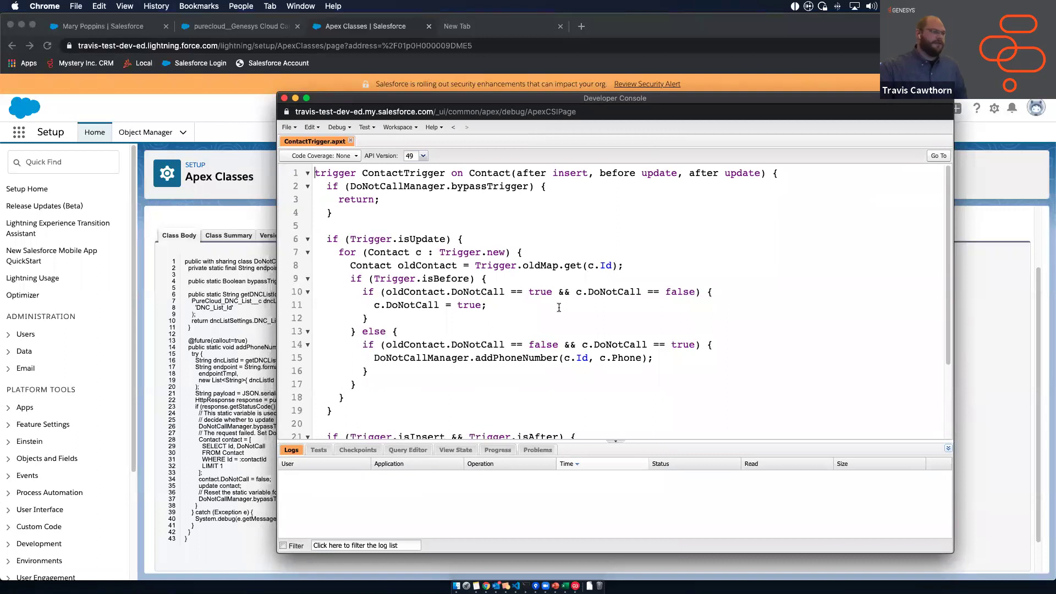
# Examine ContactTrigger's isUpdate branch, focusing on the DoNotCall conditions and the DoNotCallManager.addPhoneNumber call
pyautogui.scroll(-3, 559, 308)
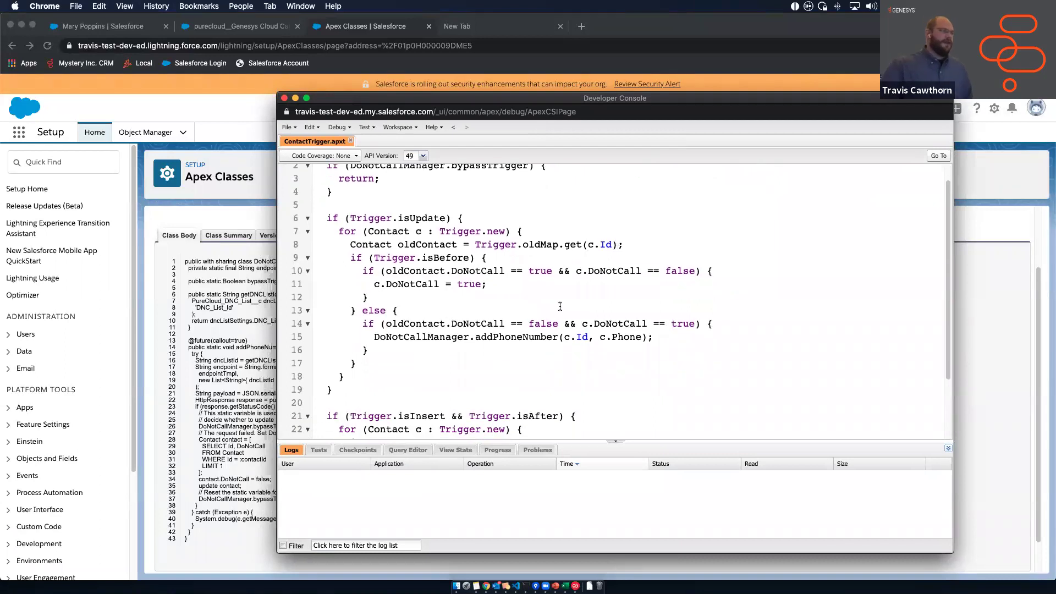
pyautogui.doubleClick(418, 196)
pyautogui.click(418, 196)
pyautogui.doubleClick(451, 315)
pyautogui.doubleClick(515, 315)
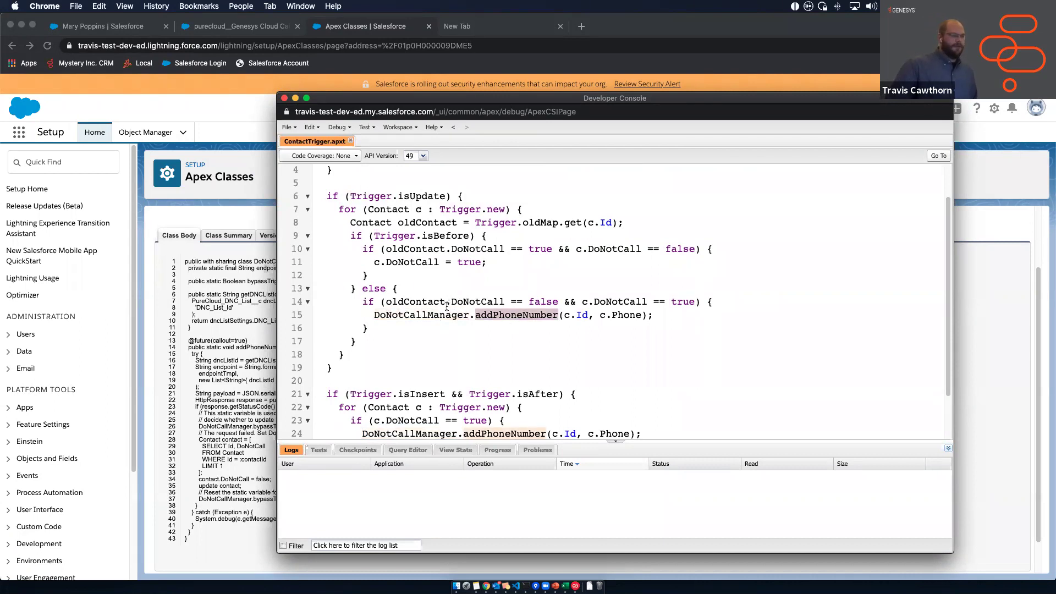
pyautogui.scroll(-1, 446, 307)
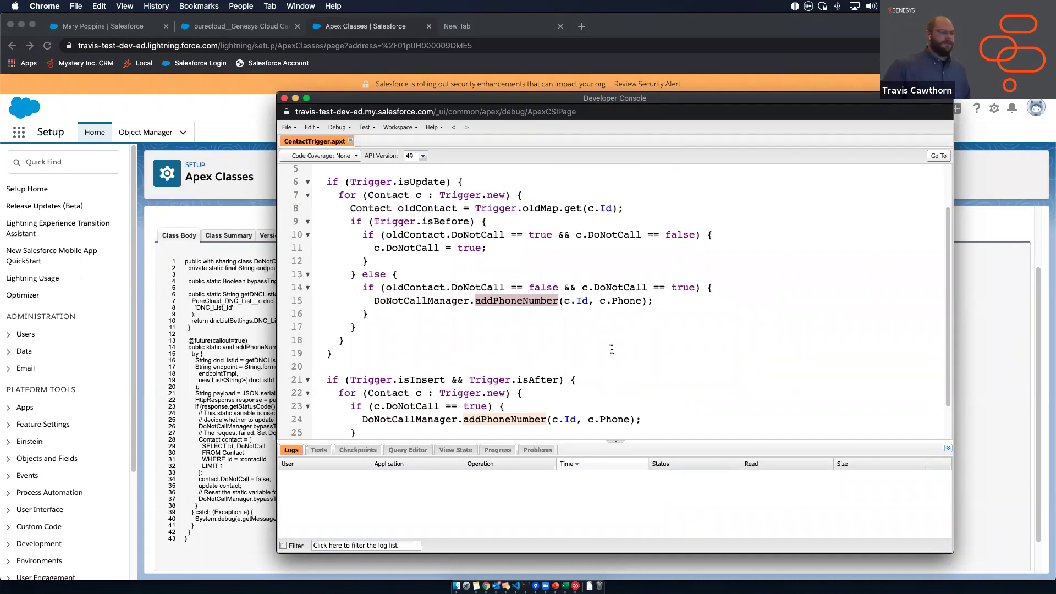
pyautogui.click(586, 309)
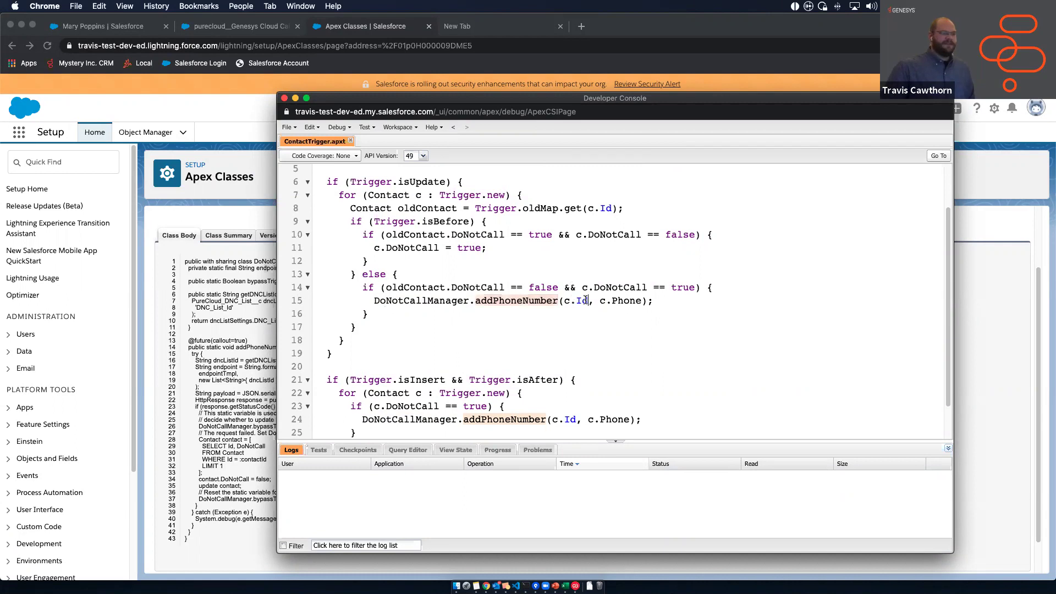
pyautogui.doubleClick(499, 301)
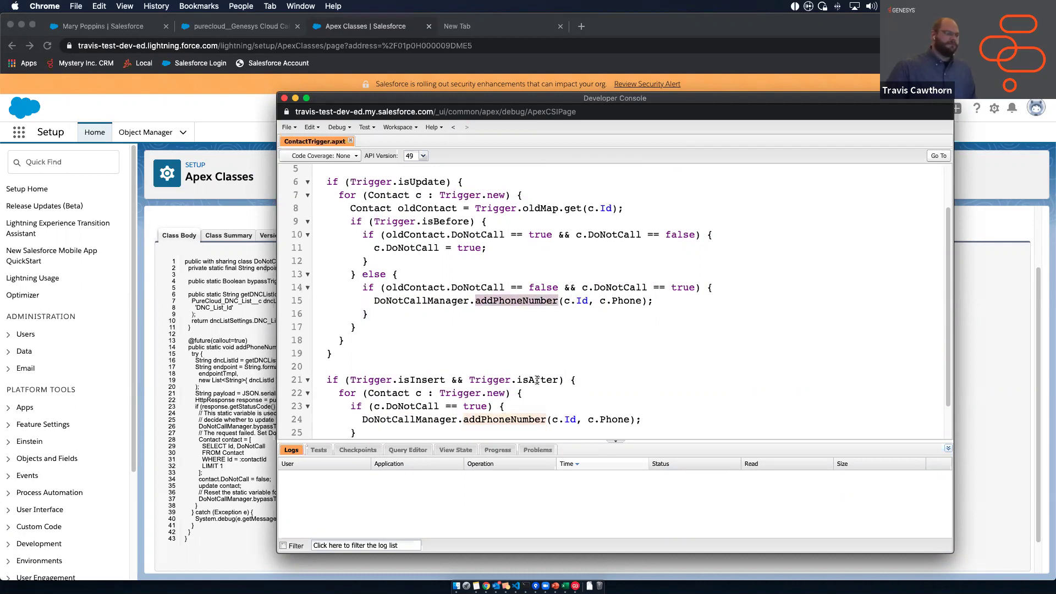
# Read ContactTrigger's isInsert and isAfter branch, review the trigger from its first line, and close the Developer Console
pyautogui.scroll(-1, 537, 381)
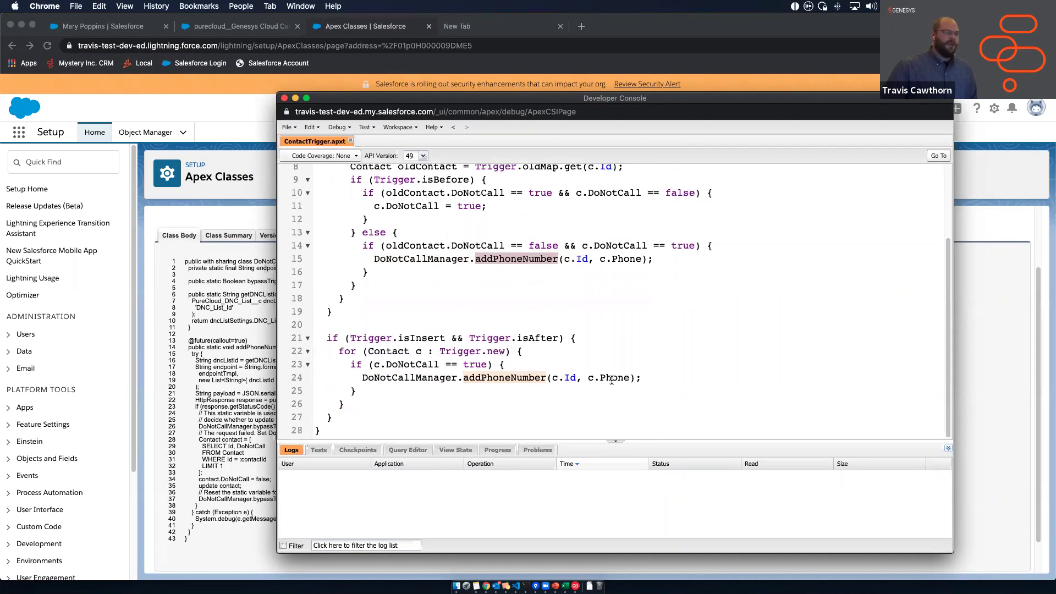
pyautogui.scroll(1, 556, 365)
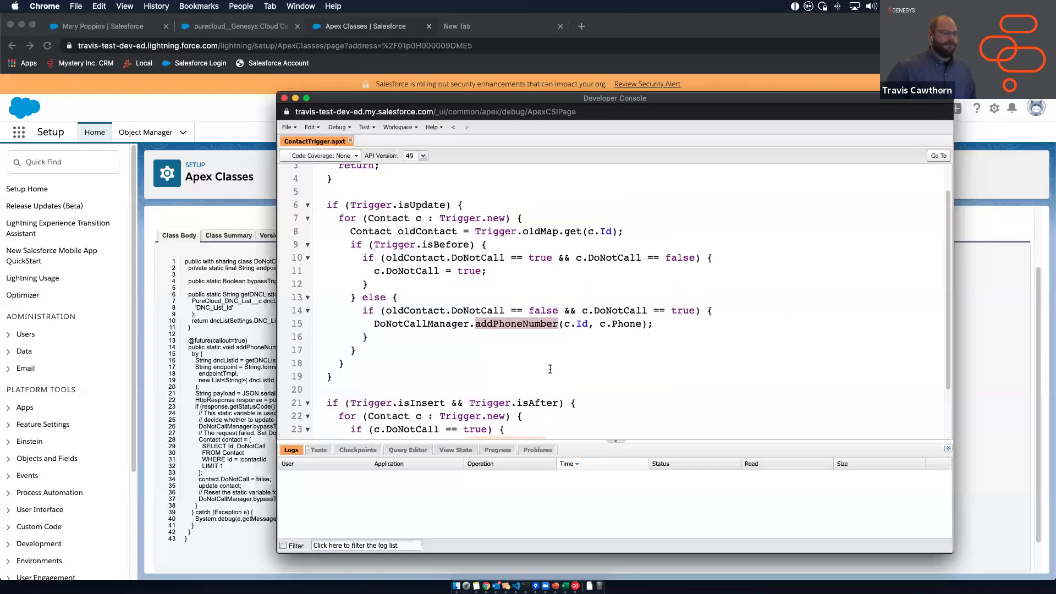
pyautogui.scroll(1, 532, 363)
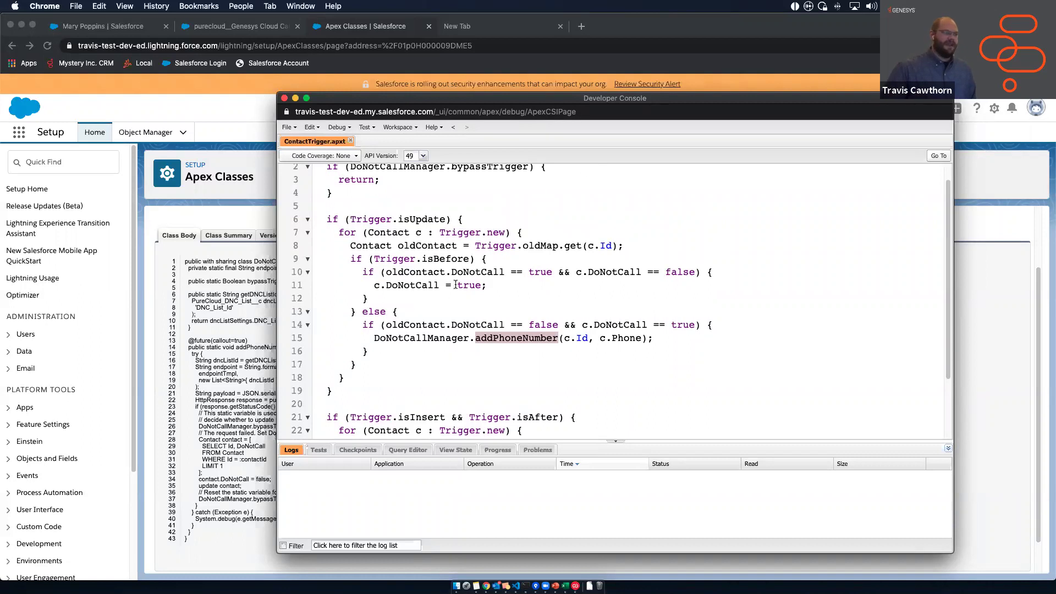
pyautogui.scroll(1, 428, 309)
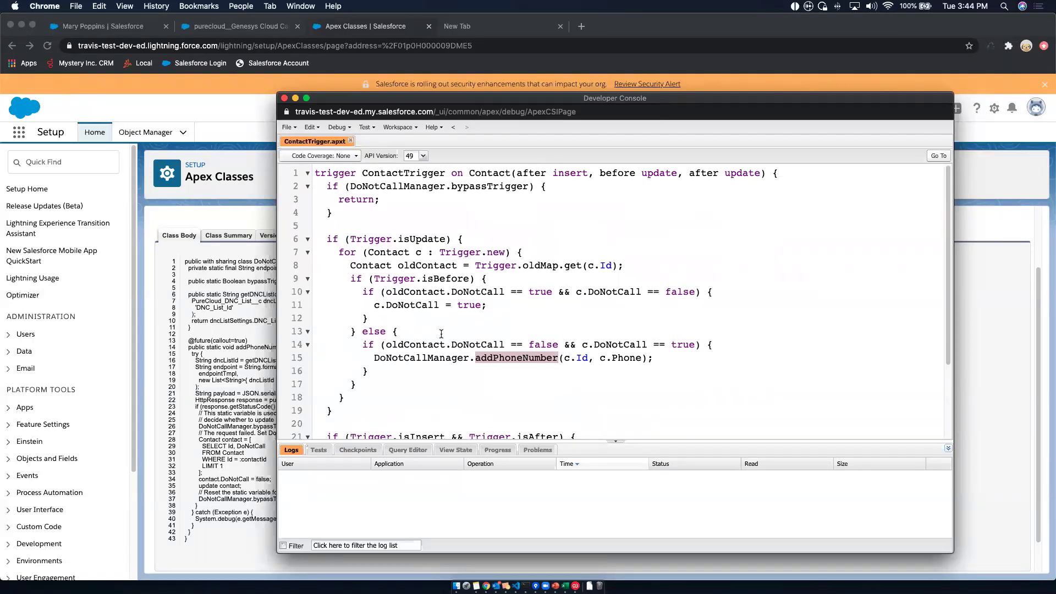
pyautogui.click(284, 97)
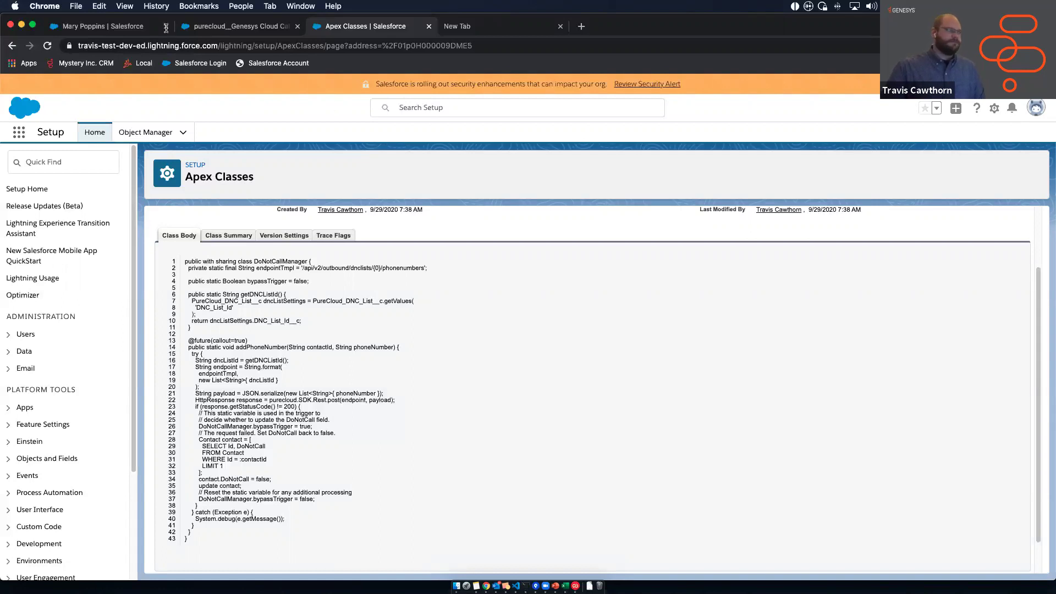
# Show the Logging section of the Genesys Cloud for Salesforce Integrations Shared Settings, after a glance at the SDK Rest Client slide
pyautogui.hotkey('ctrl', 'Left')
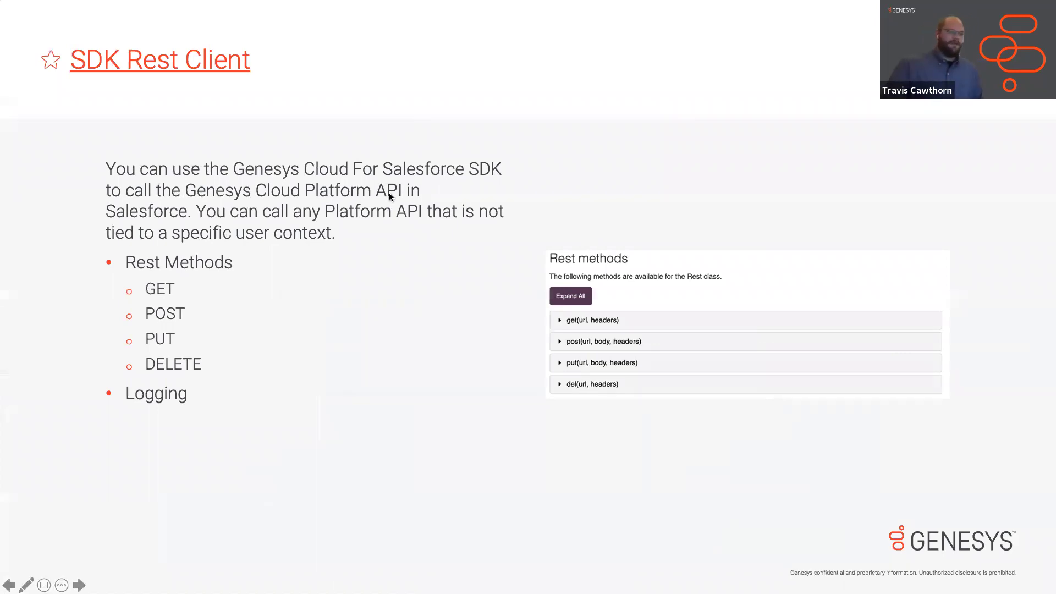
pyautogui.hotkey('ctrl', 'Right')
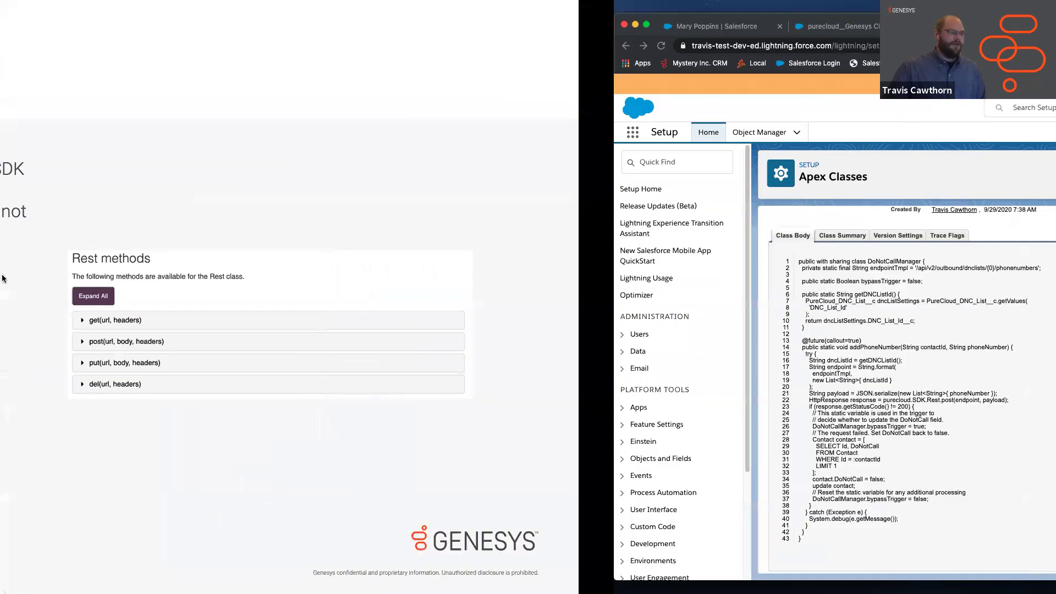
pyautogui.click(241, 27)
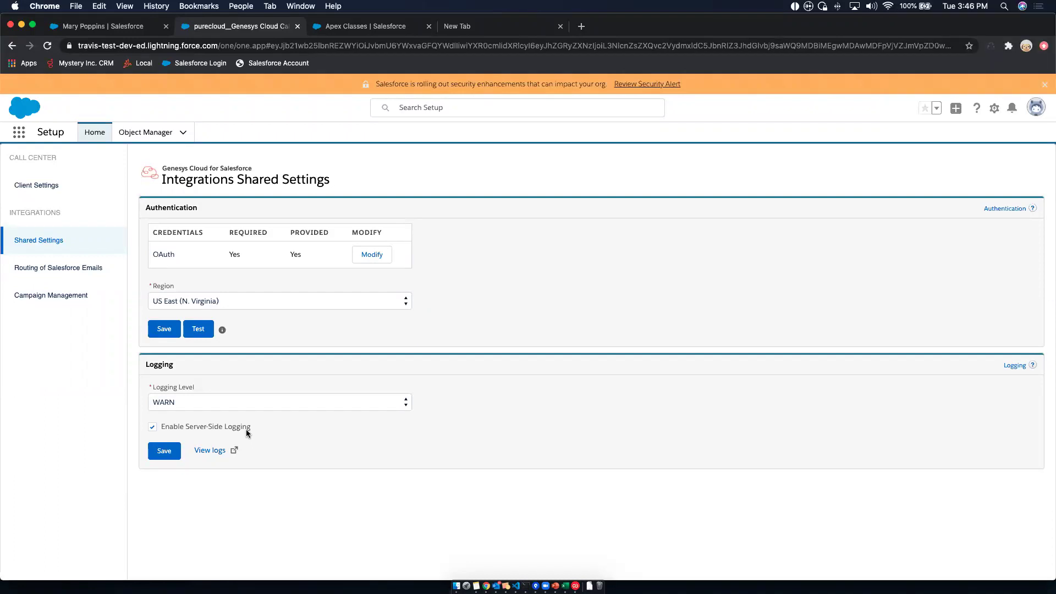
pyautogui.hotkey('ctrl', 'Up')
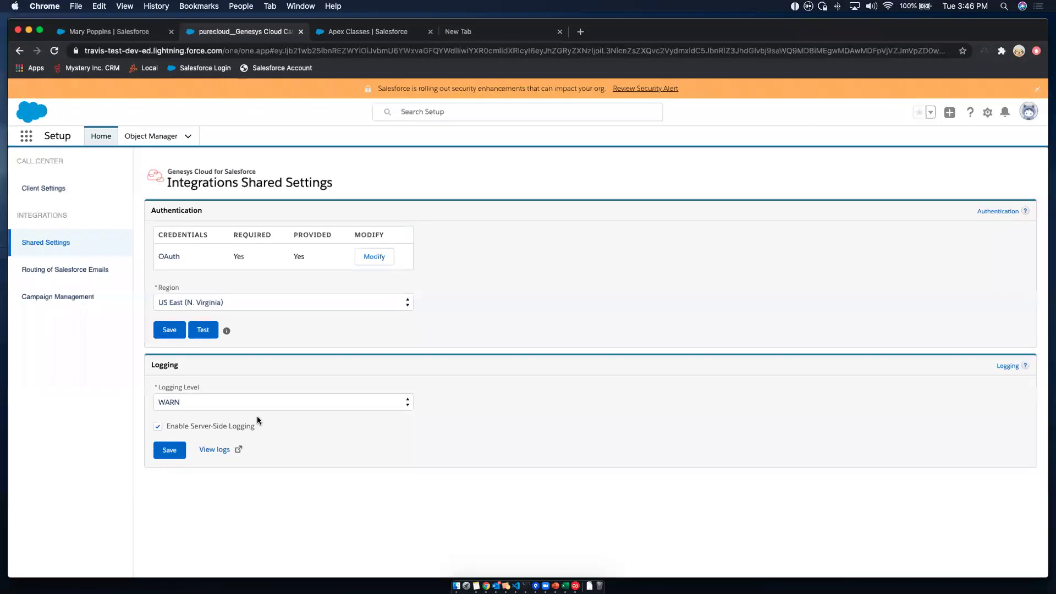
pyautogui.hotkey('ctrl', 'Left')
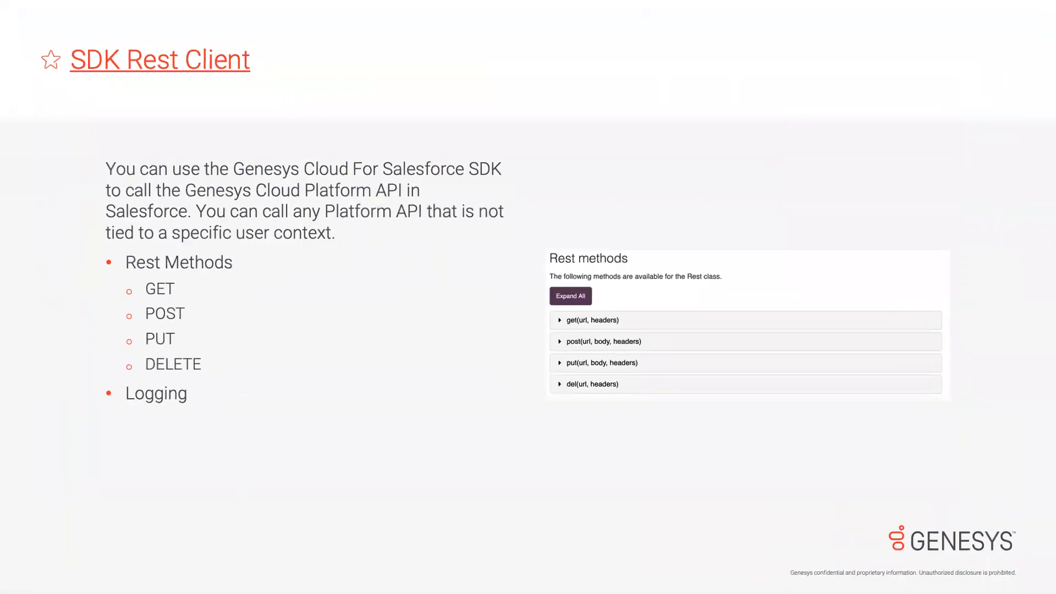
pyautogui.press('Right')
pyautogui.press('Left')
pyautogui.press('Right')
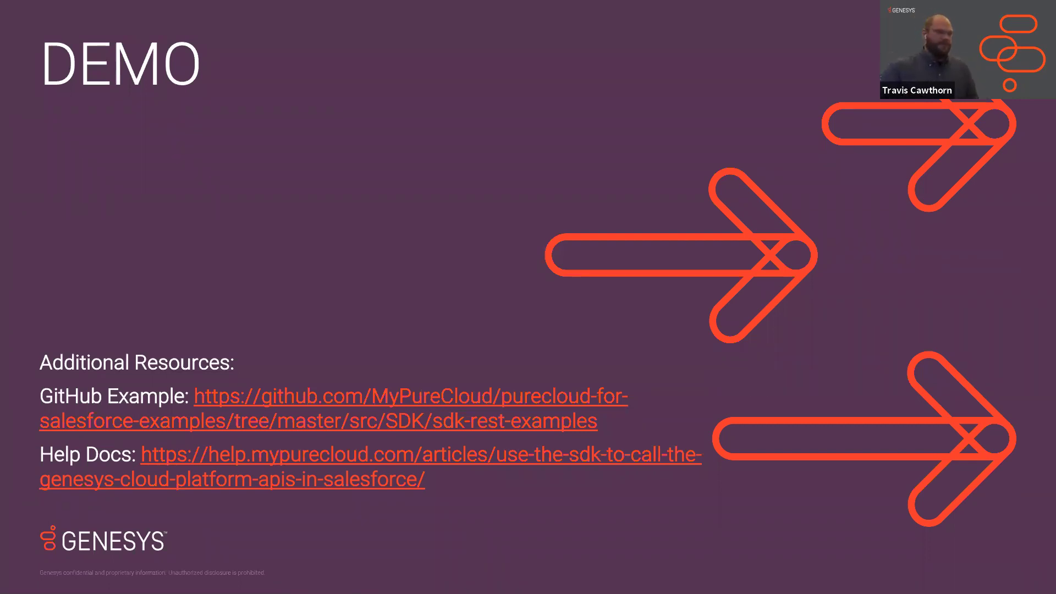
pyautogui.press('Right')
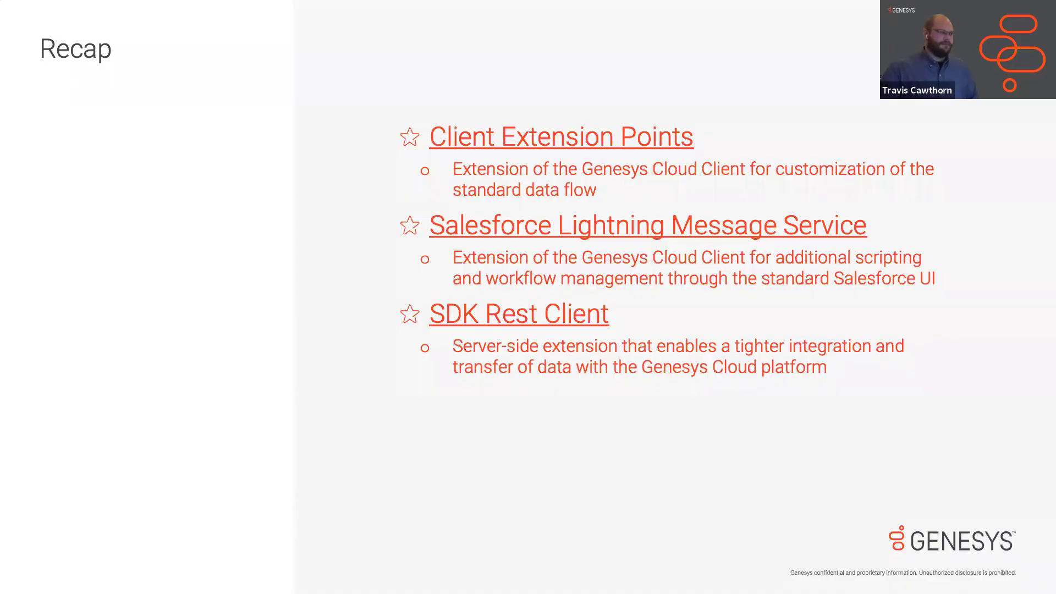